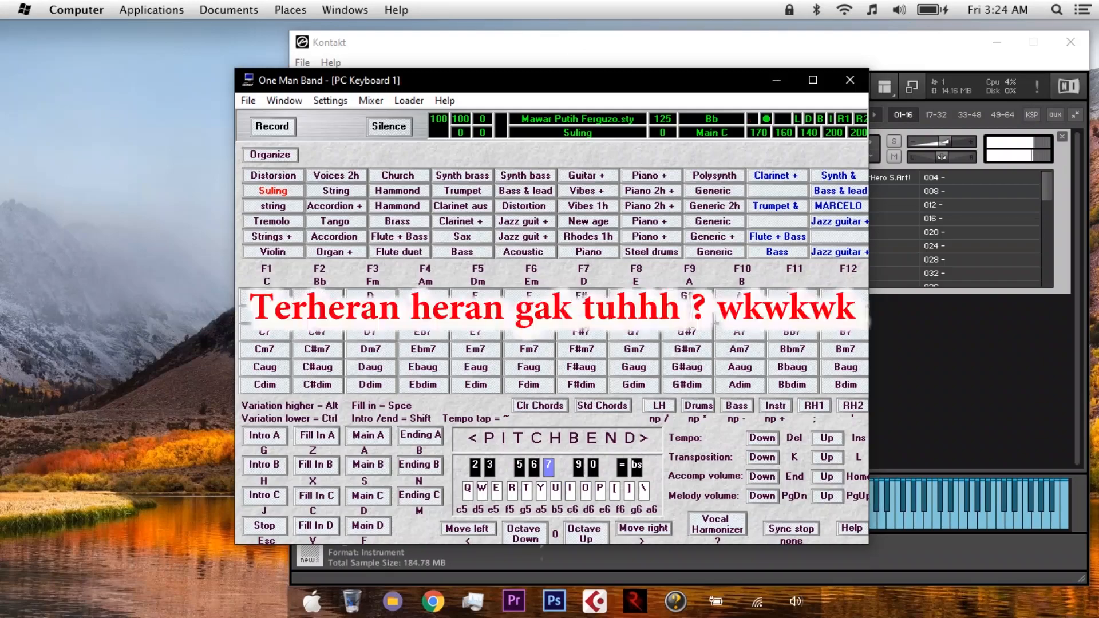
- Play a Suling melody with chord changes over the Mawar Putih Ferguzo style and finish it with Ending B
key("t")
key("F3")
key("6")
key("7")
key("6")
key("o")
key("0")
key("F1")
key("o")
key("i")
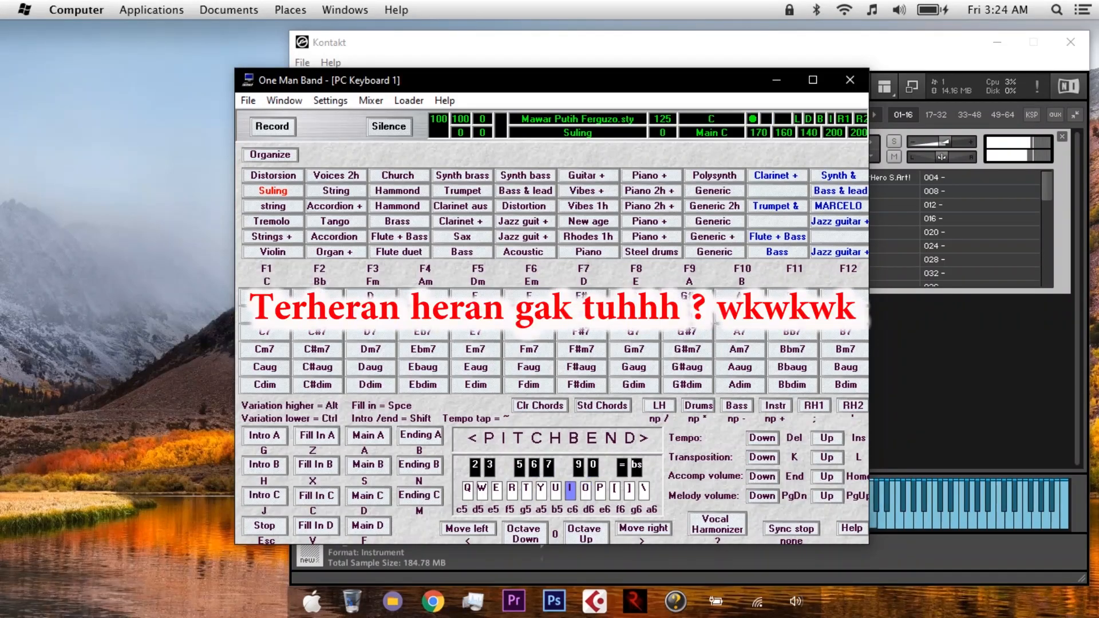
key("n")
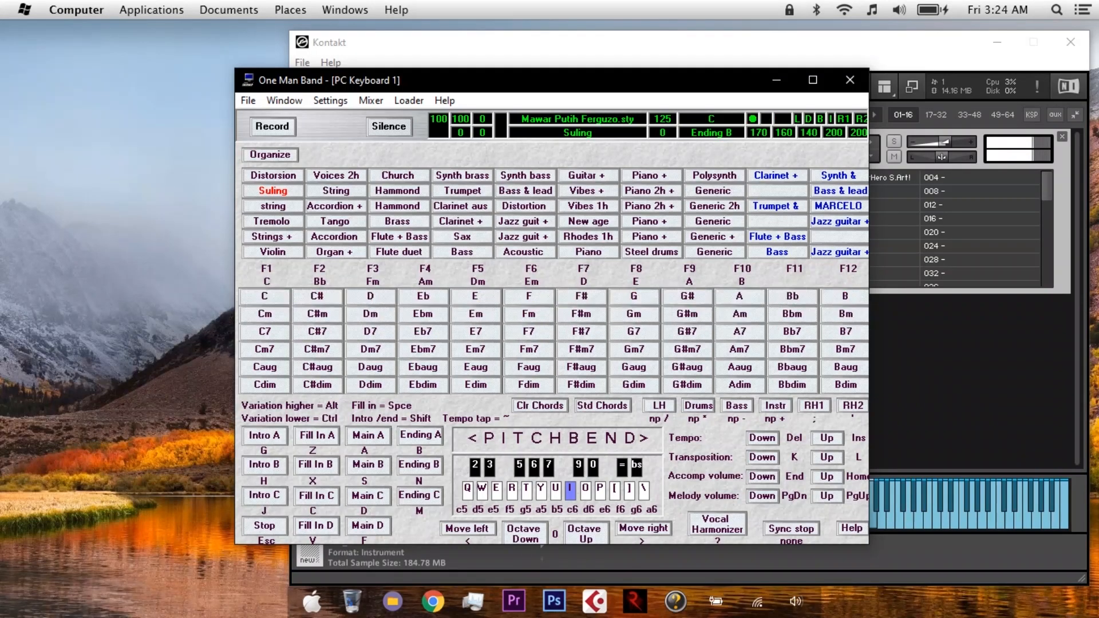
key("i")
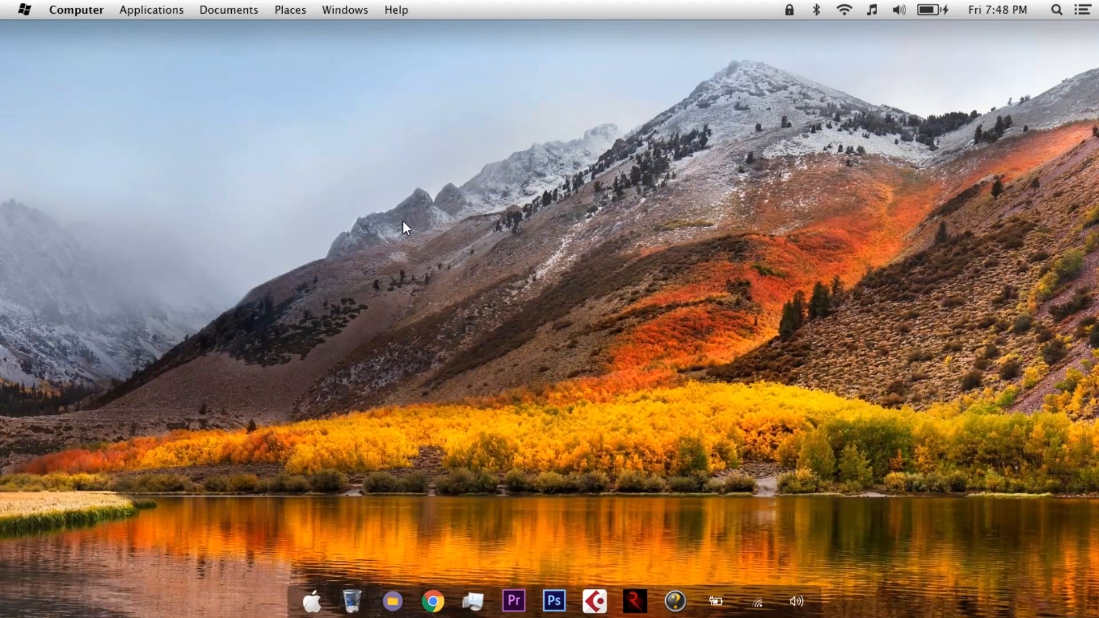
- Find Kontakt 6 PORTABLE with the system search and launch it
left_click(308, 607)
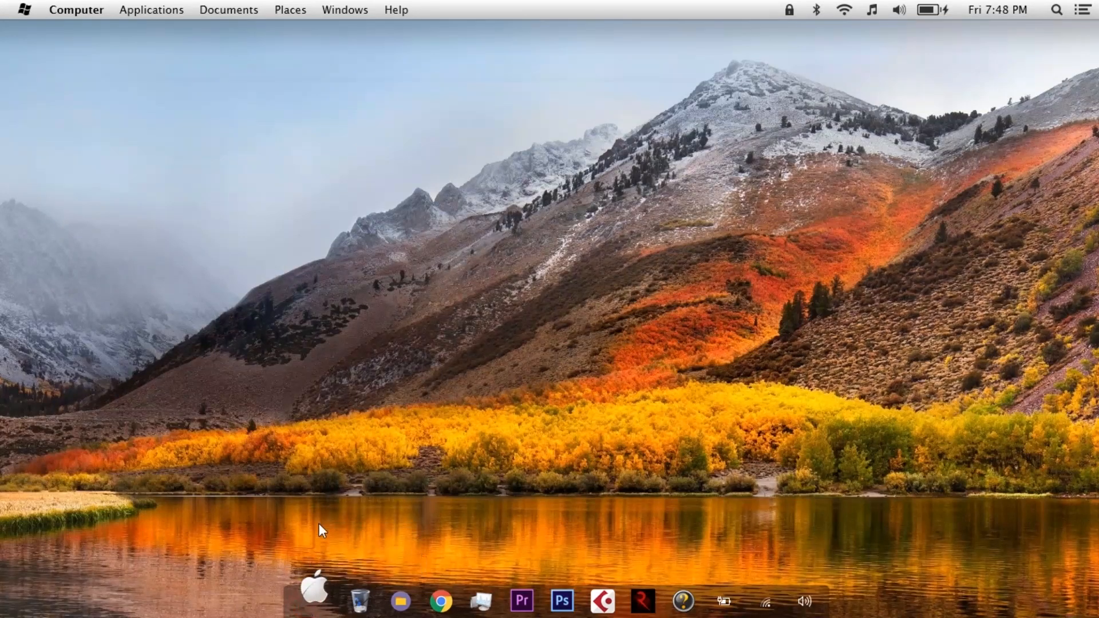
type("kon")
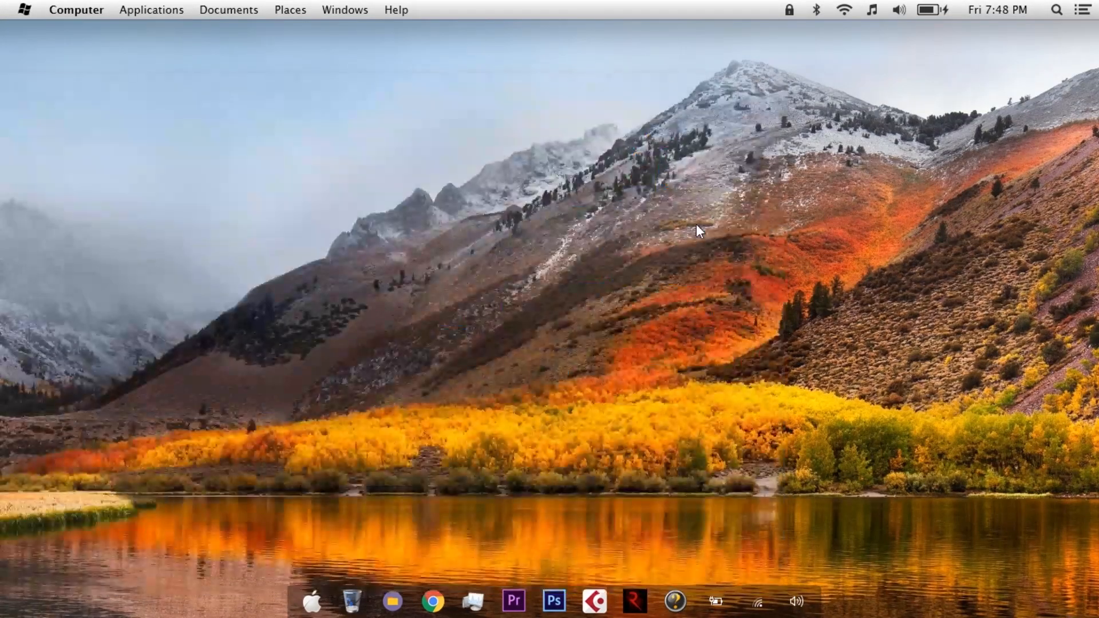
type("takt")
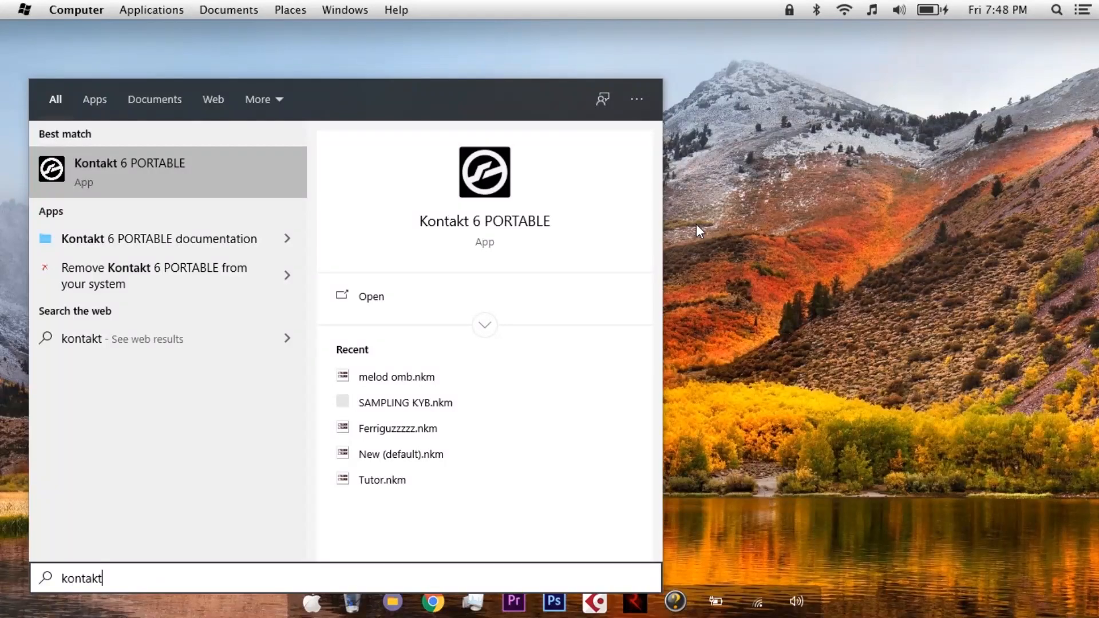
left_click(228, 167)
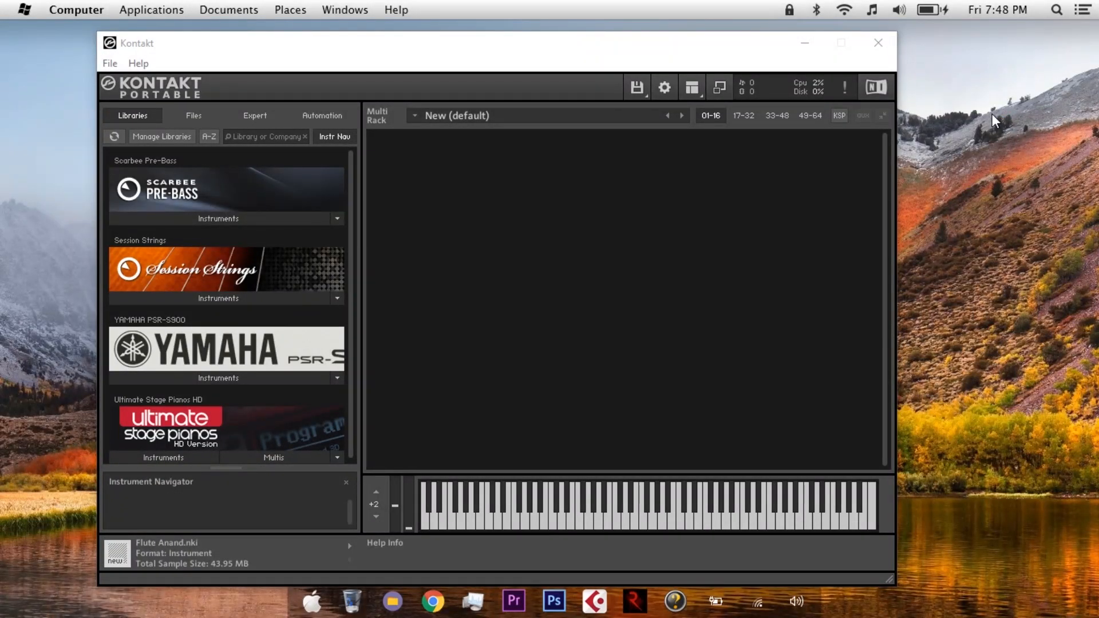
left_click(696, 40)
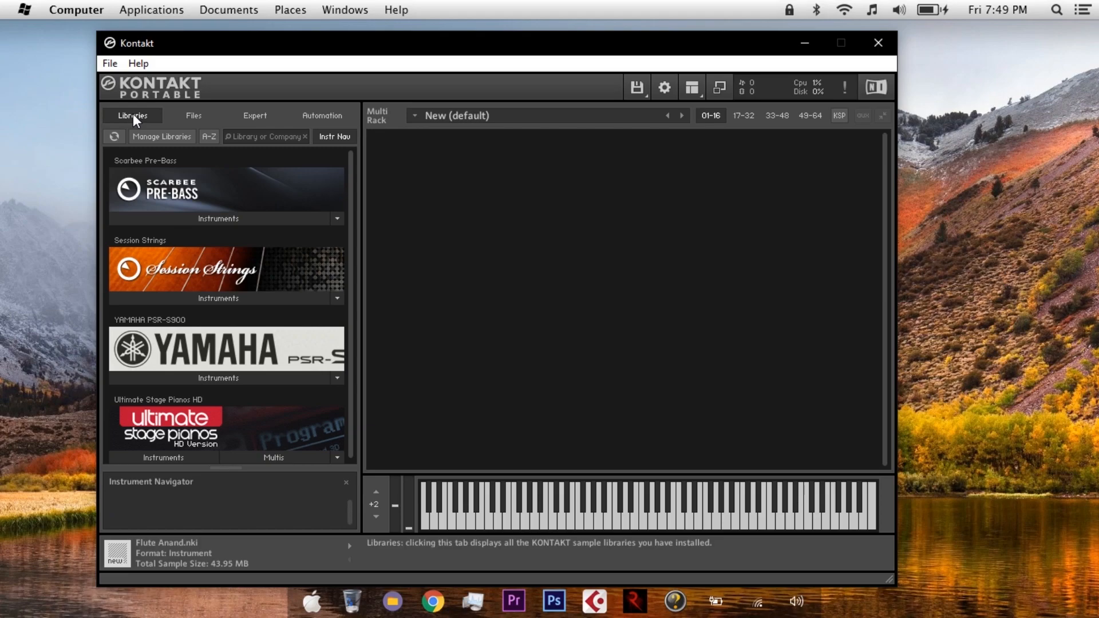
- Expand the DATA (D:) drive in the file browser, load Flute Anand.nki into the rack and play two test notes
left_click(171, 112)
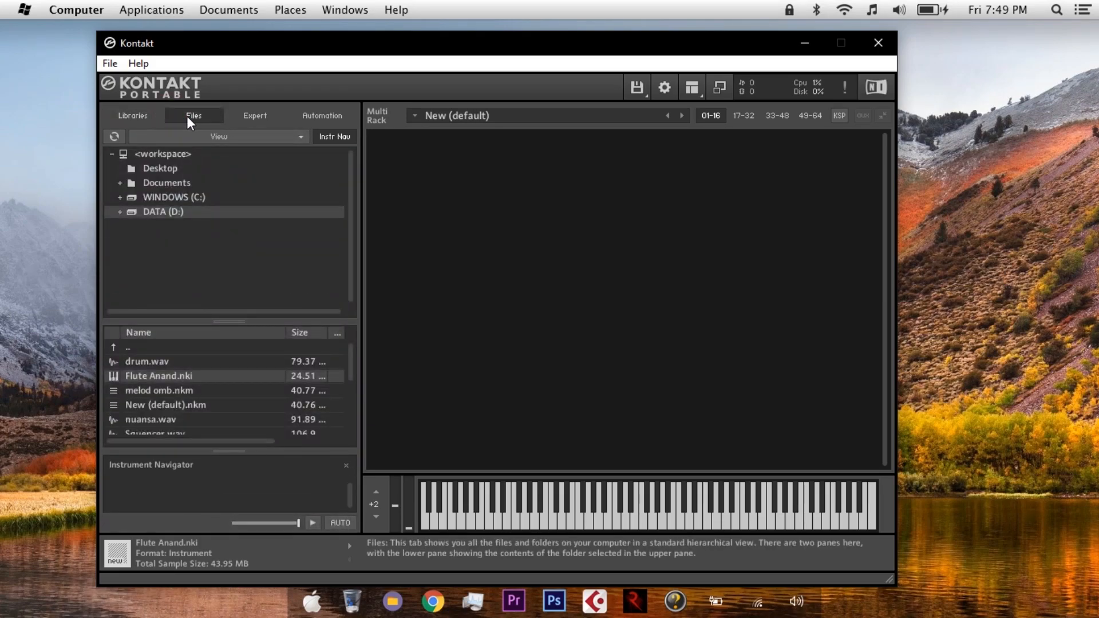
left_click(120, 212)
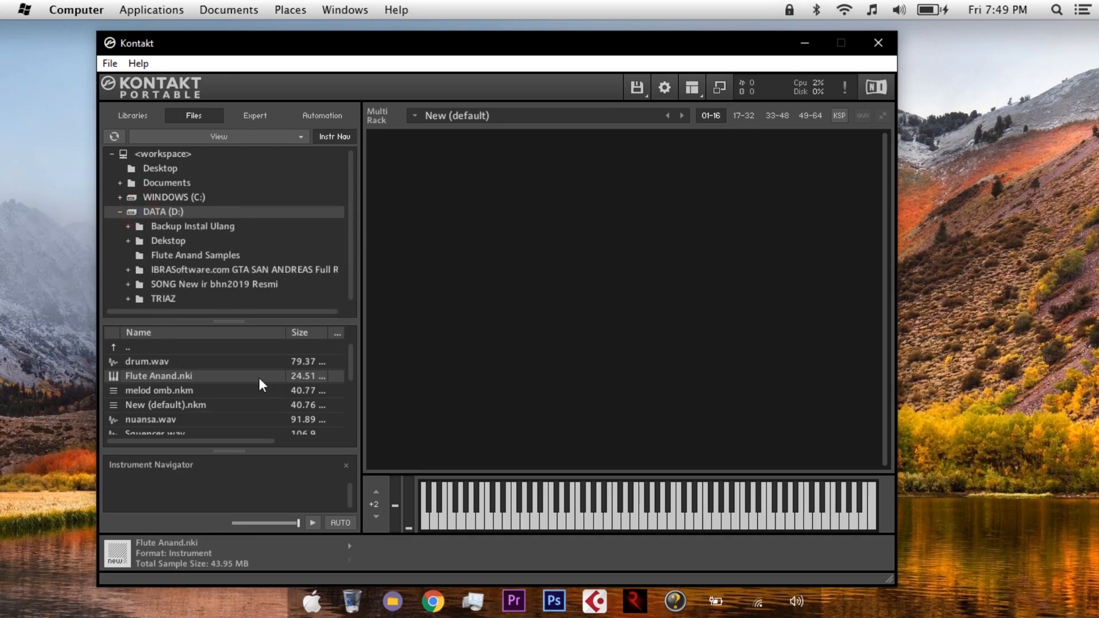
left_click_drag(151, 377, 499, 318)
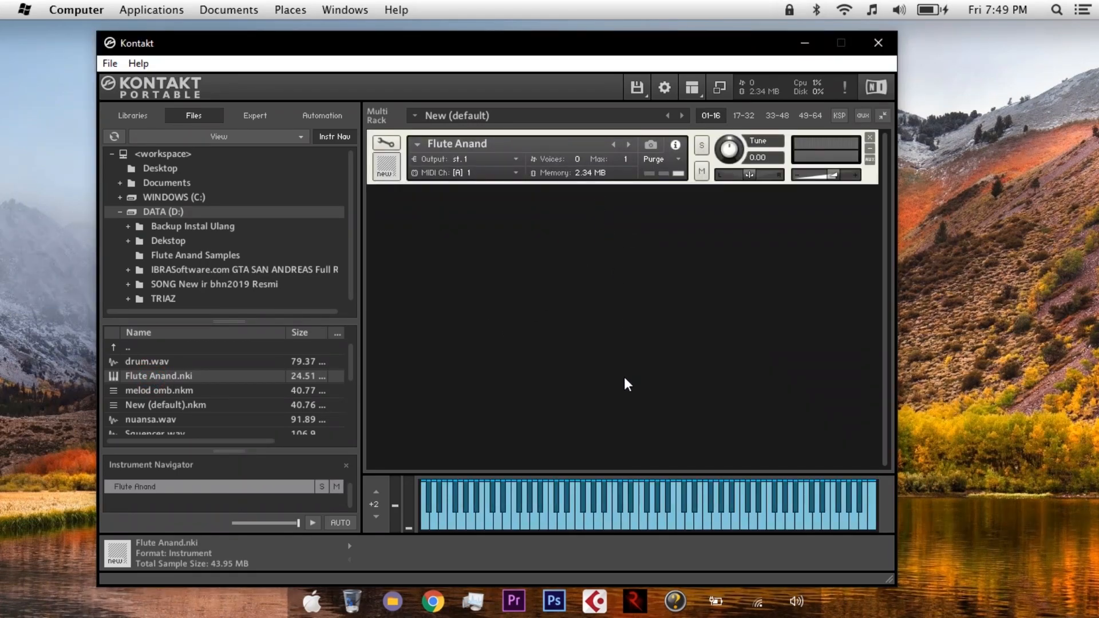
left_click(618, 520)
left_click(665, 520)
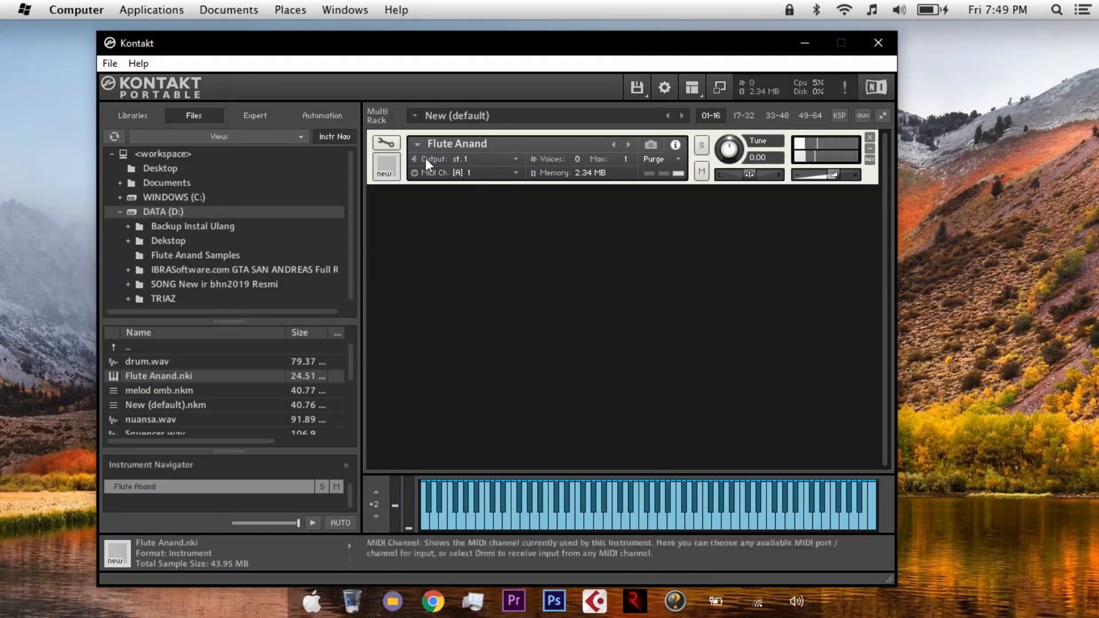
- Show and close the edit view of the Flute Anand instrument, and remove the instrument from the rack
left_click(392, 150)
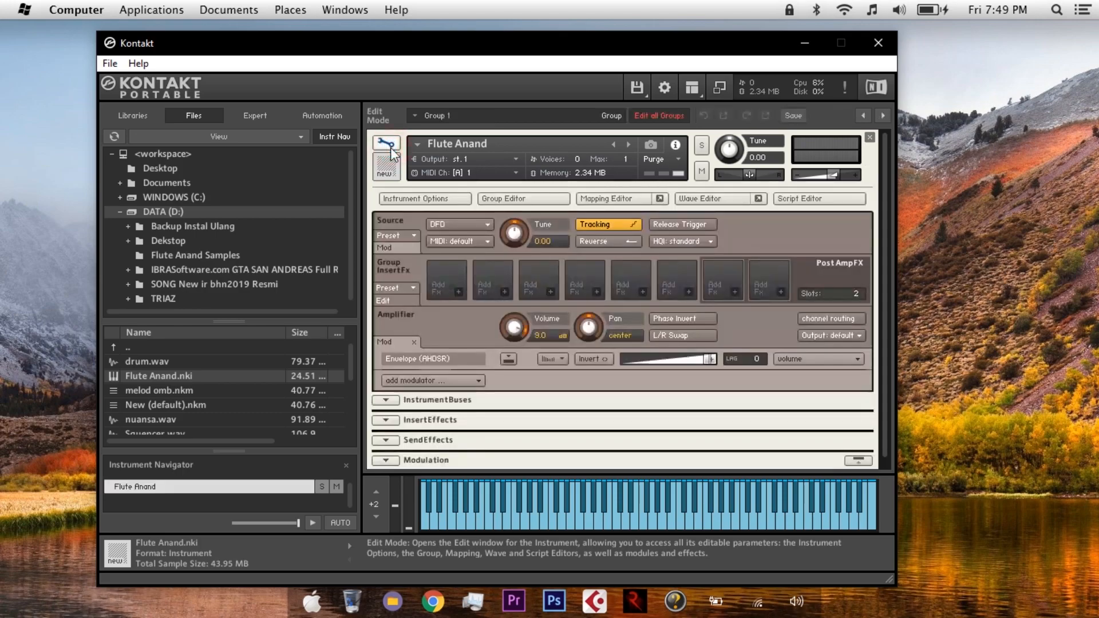
left_click(392, 150)
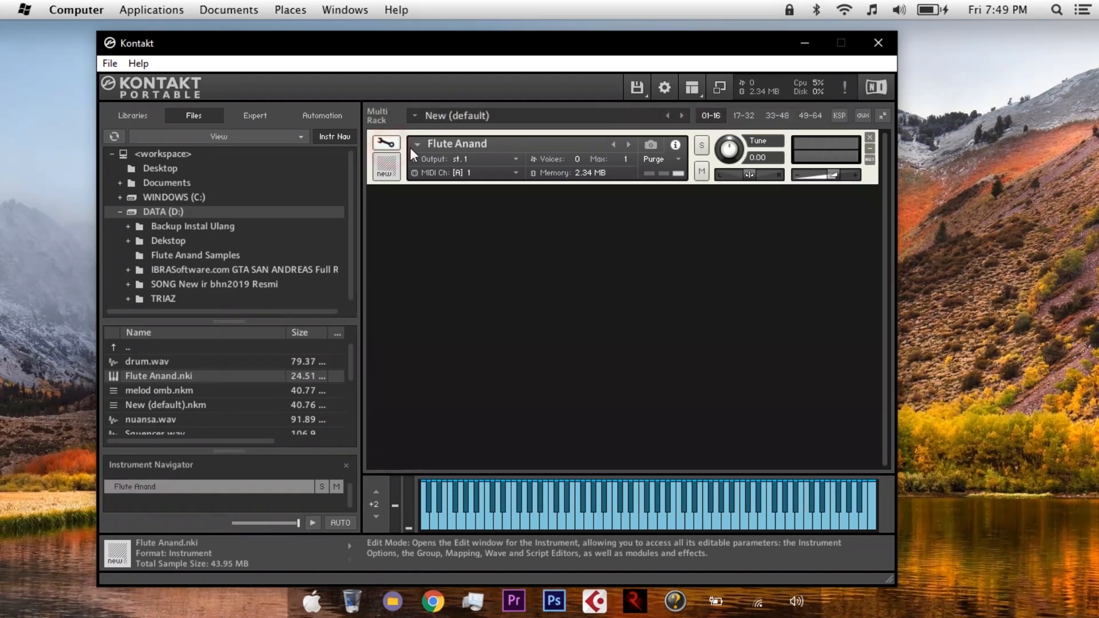
left_click(869, 140)
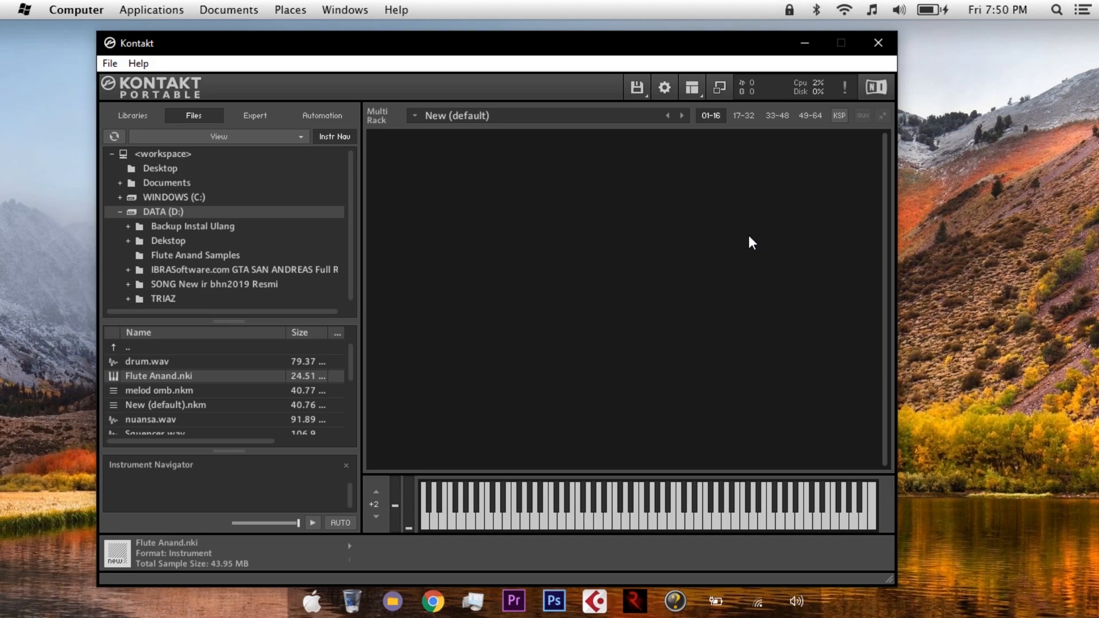
right_click(954, 99)
left_click(953, 141)
left_click(671, 36)
left_click_drag(671, 38, 690, 34)
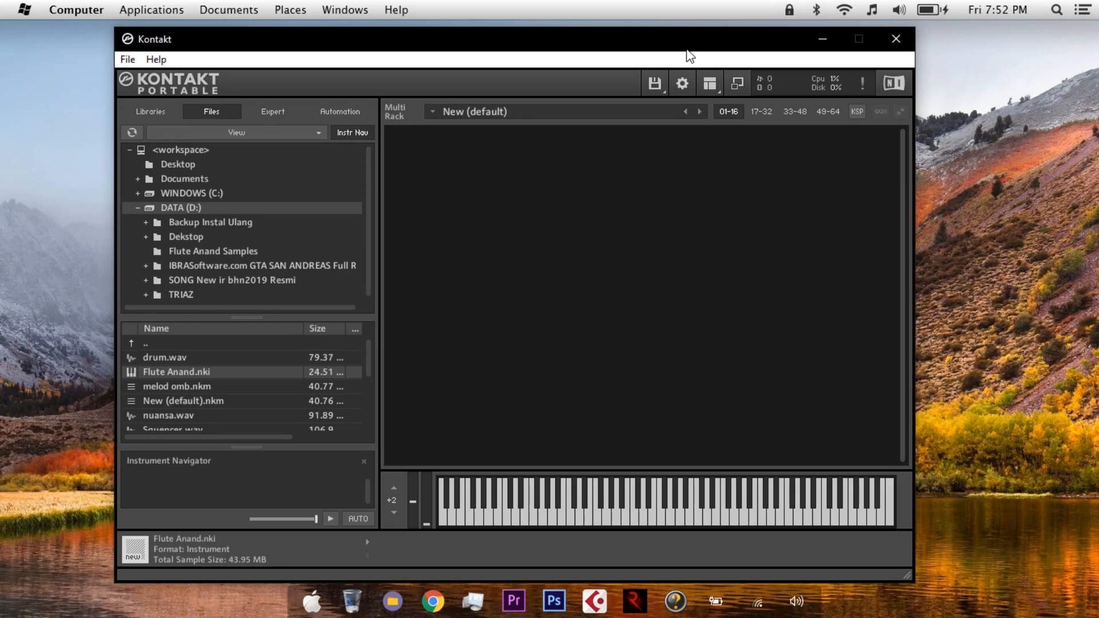
- Create a new instrument bank in the rack and open its slot list
left_click(651, 89)
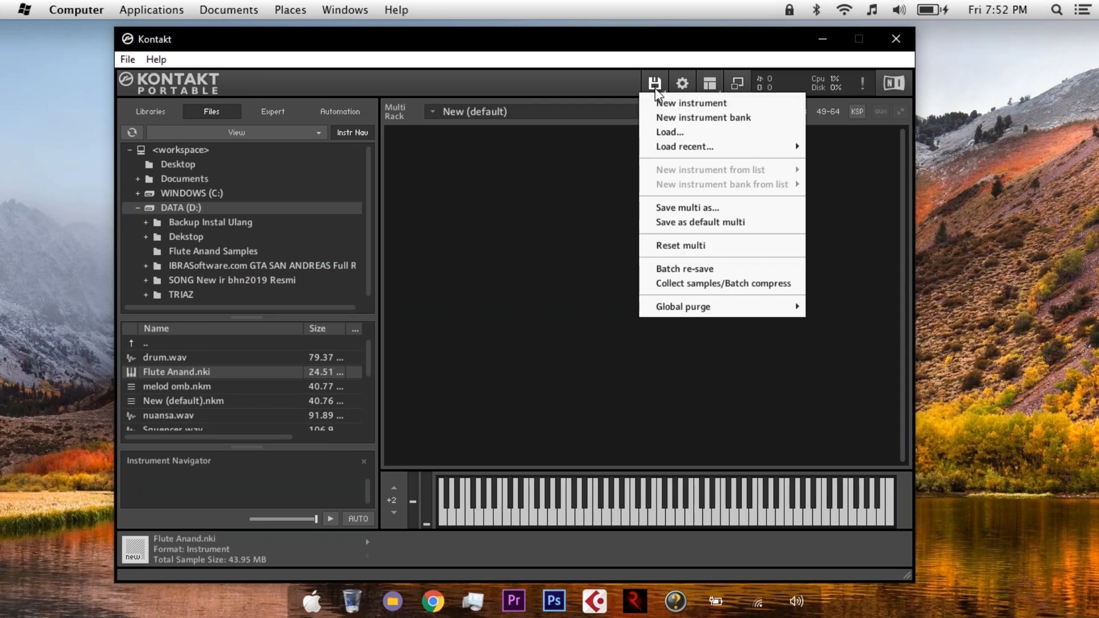
left_click(660, 118)
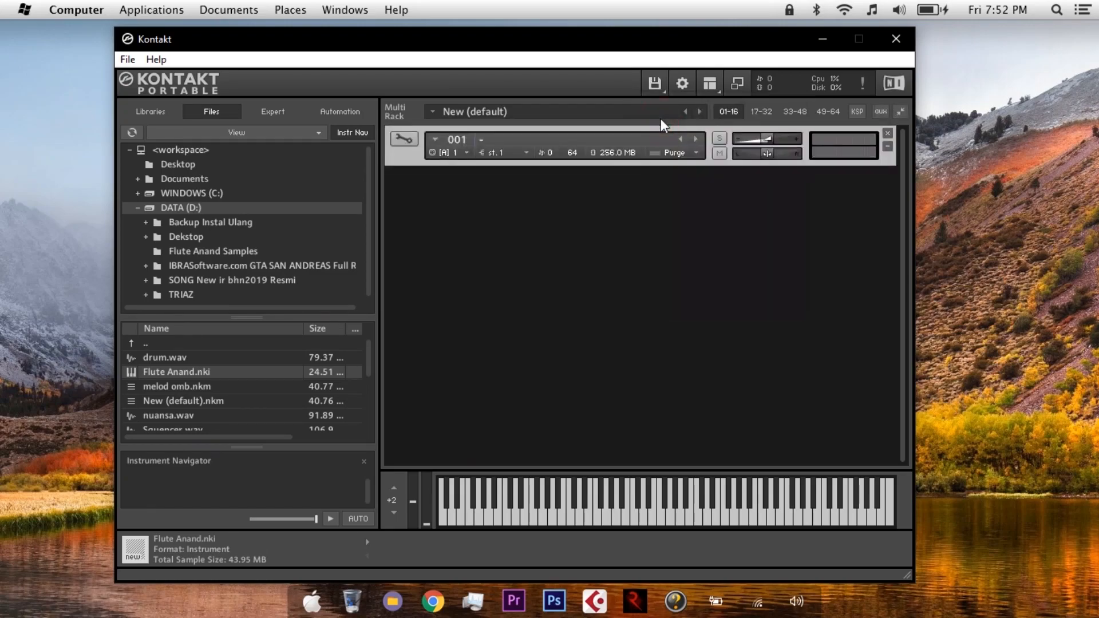
left_click(406, 139)
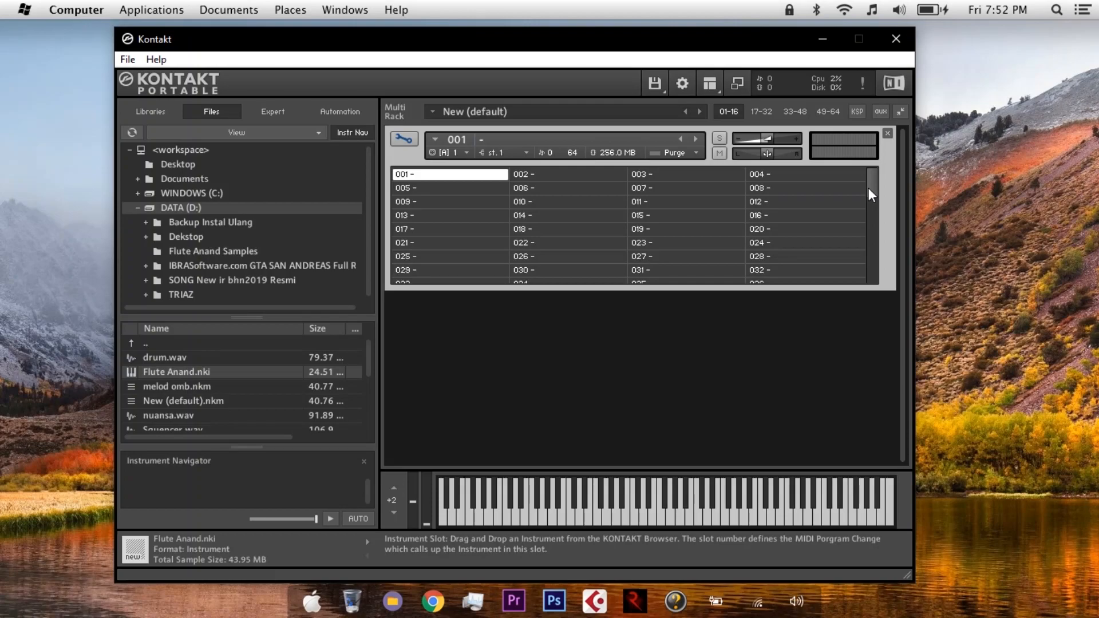
- Look through the instrument bank's program slots from 001 to 128
left_click_drag(868, 187, 863, 284)
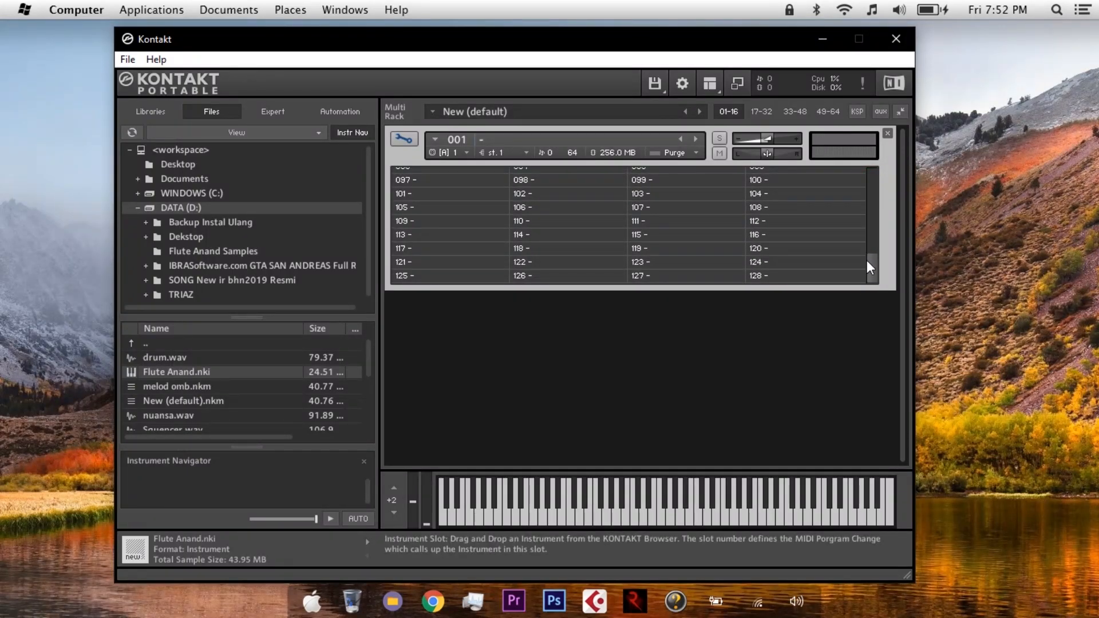
left_click_drag(870, 262, 873, 175)
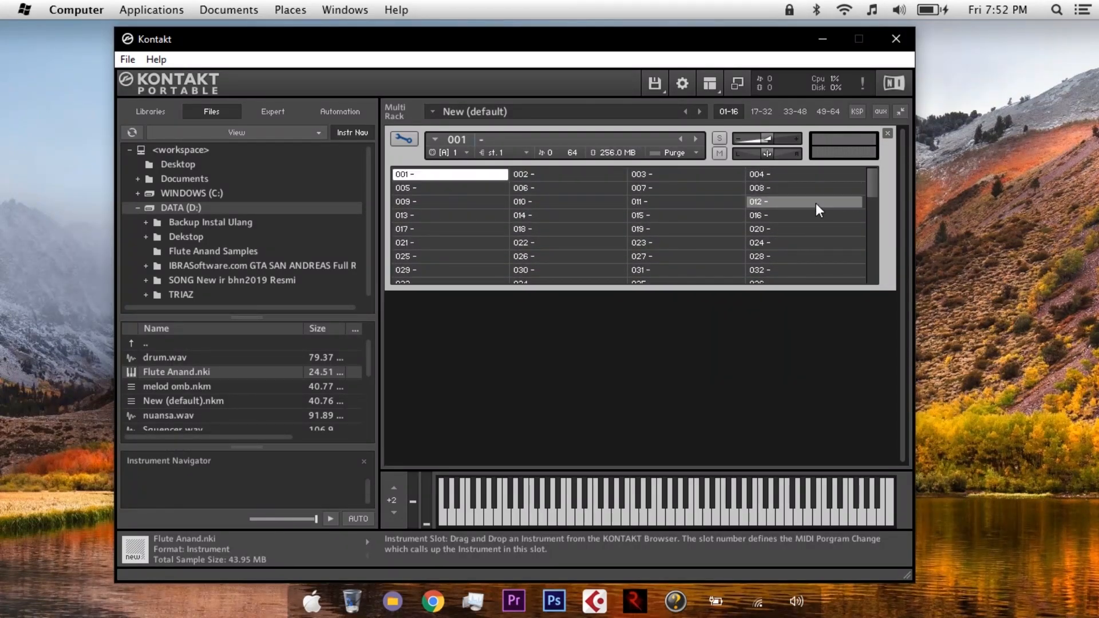
scroll(815, 203, "down", 1)
scroll(815, 204, "up", 1)
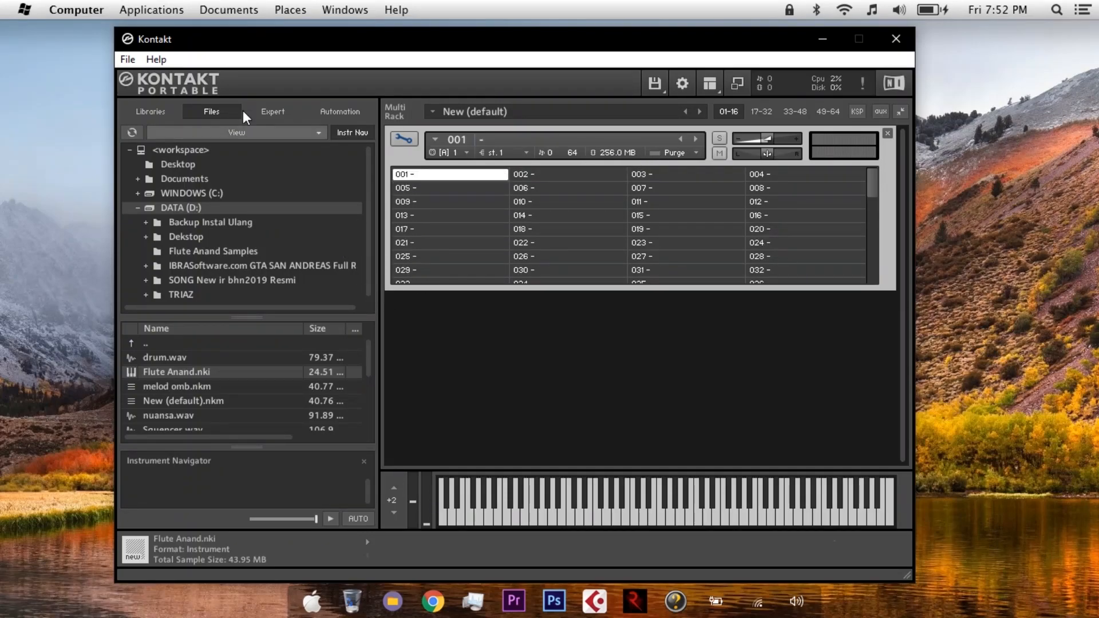
scroll(734, 252, "down", 3)
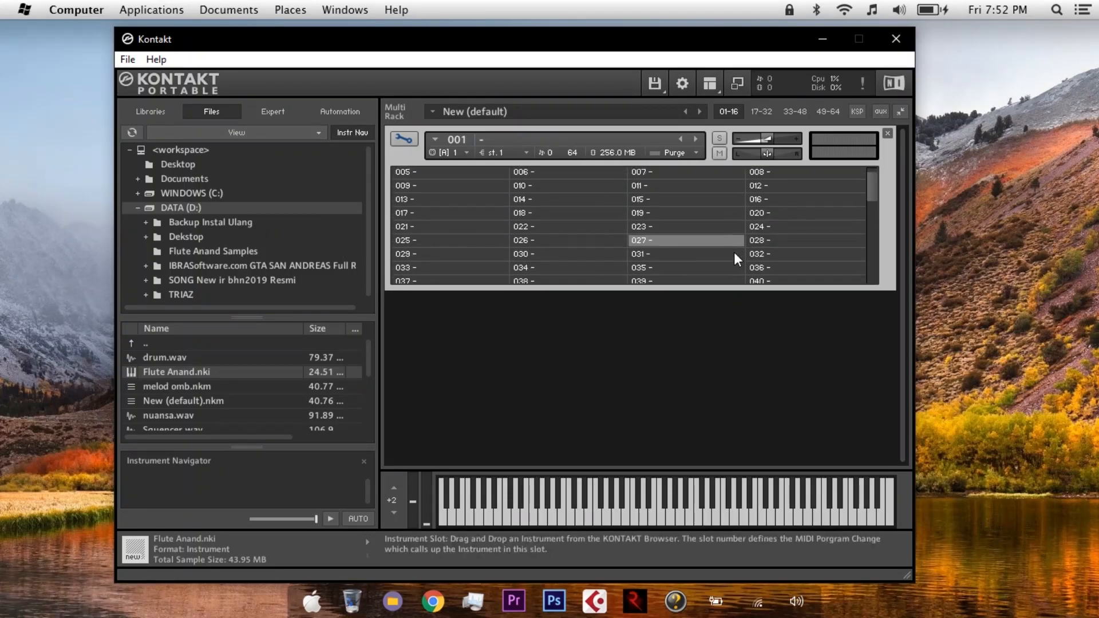
scroll(734, 253, "up", 3)
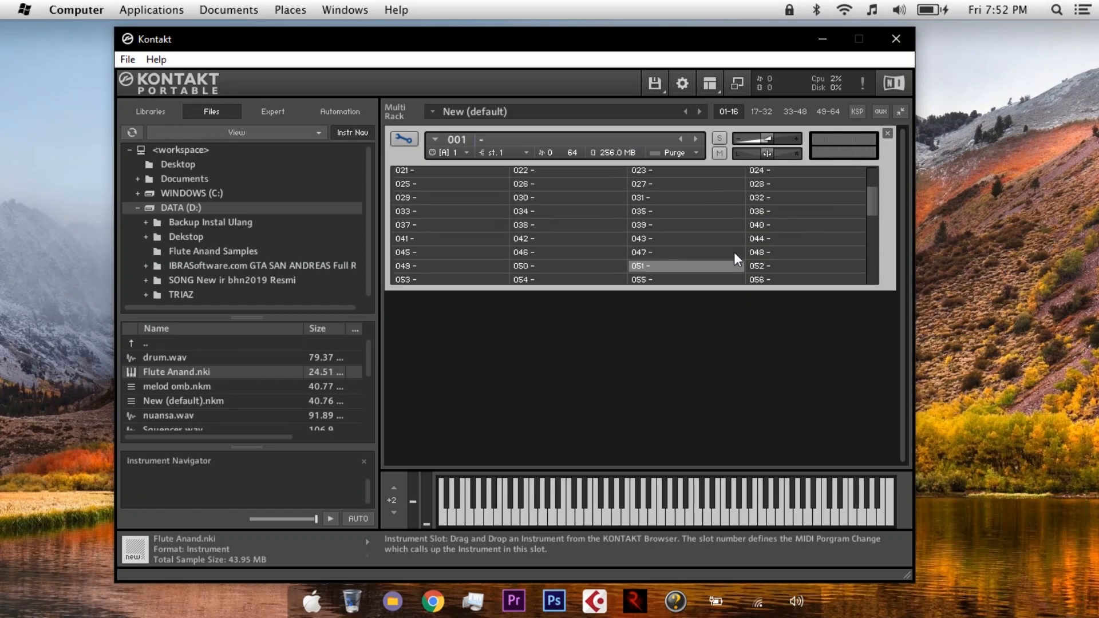
scroll(734, 259, "up", 1)
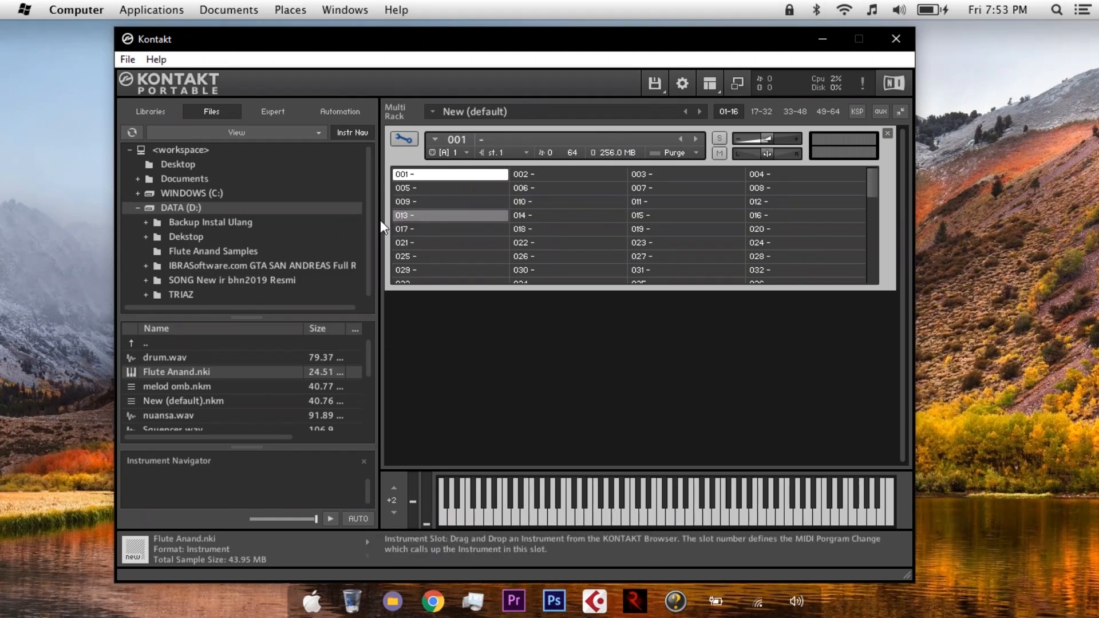
- Load Flute Anand.nki into slot 001 of the instrument bank
left_click(192, 366)
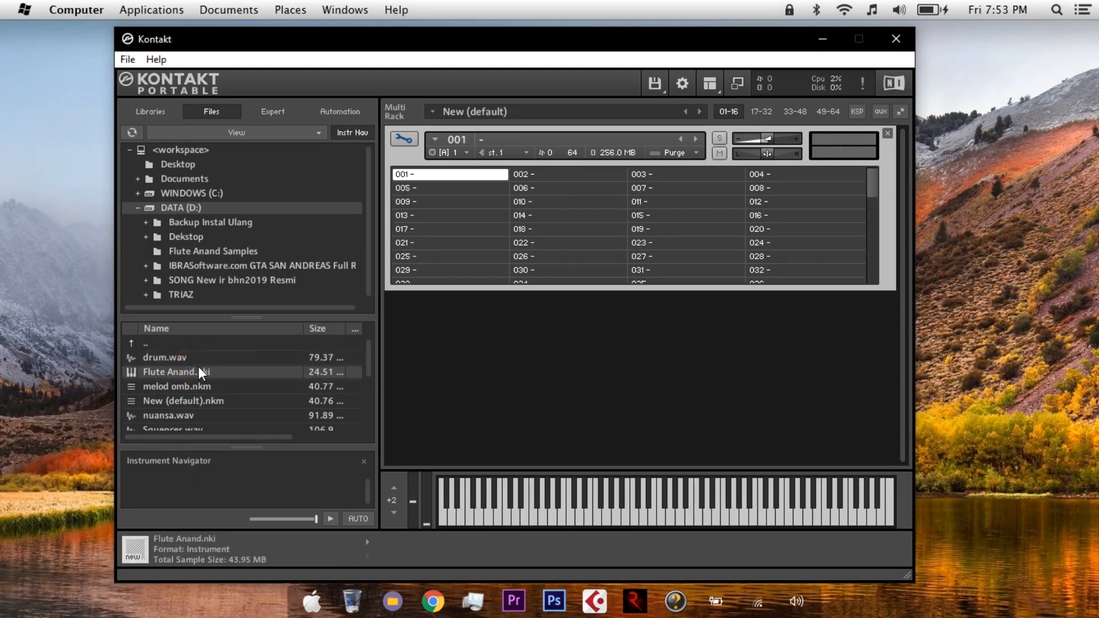
left_click_drag(198, 369, 449, 177)
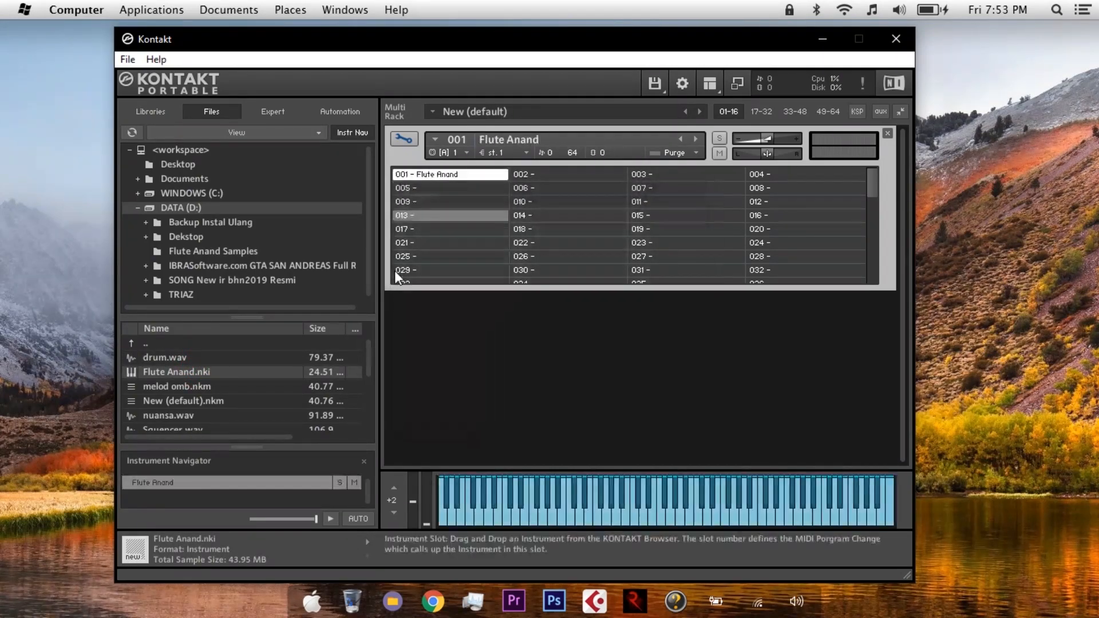
- List the instruments of the YAMAHA PSR-S900 and Ultimate Stage Pianos HD libraries and look through the YAMAHA folders
left_click(142, 111)
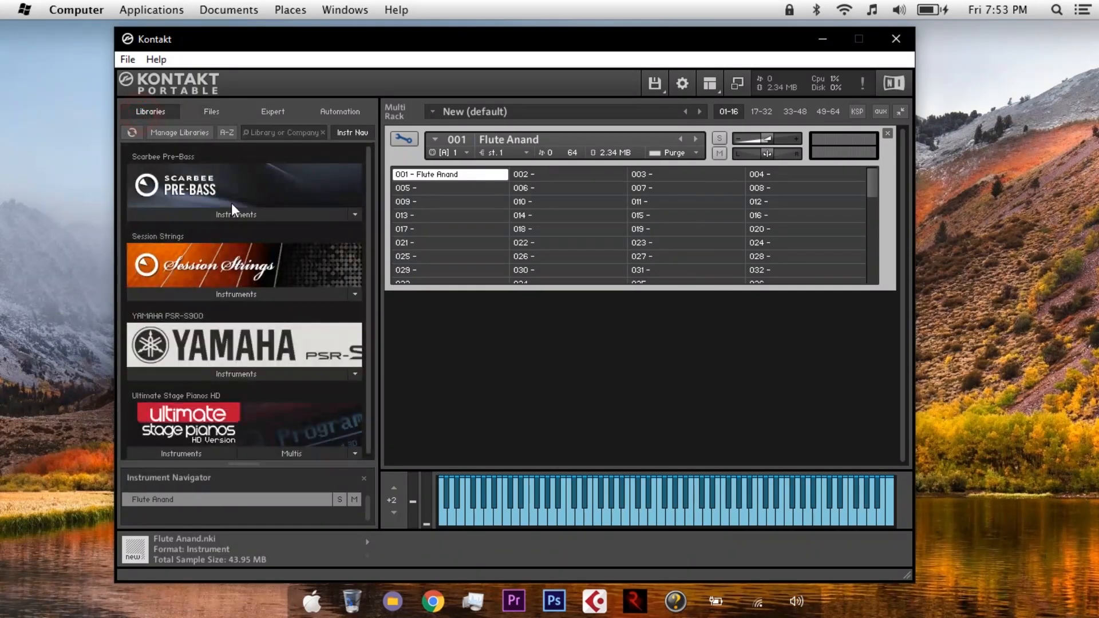
scroll(300, 232, "down", 2)
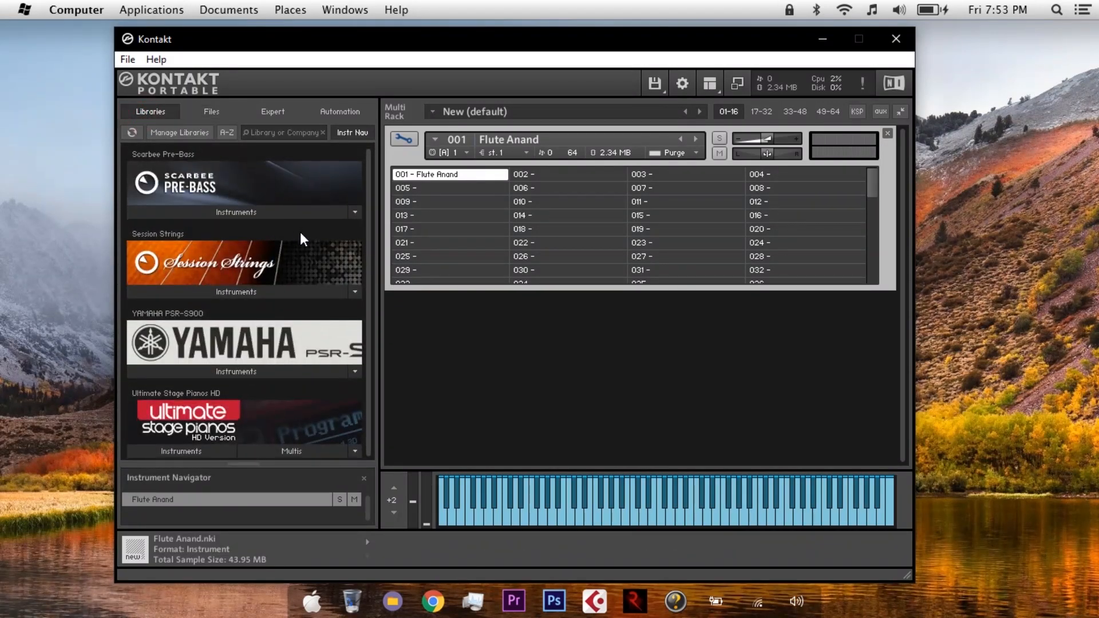
left_click(231, 372)
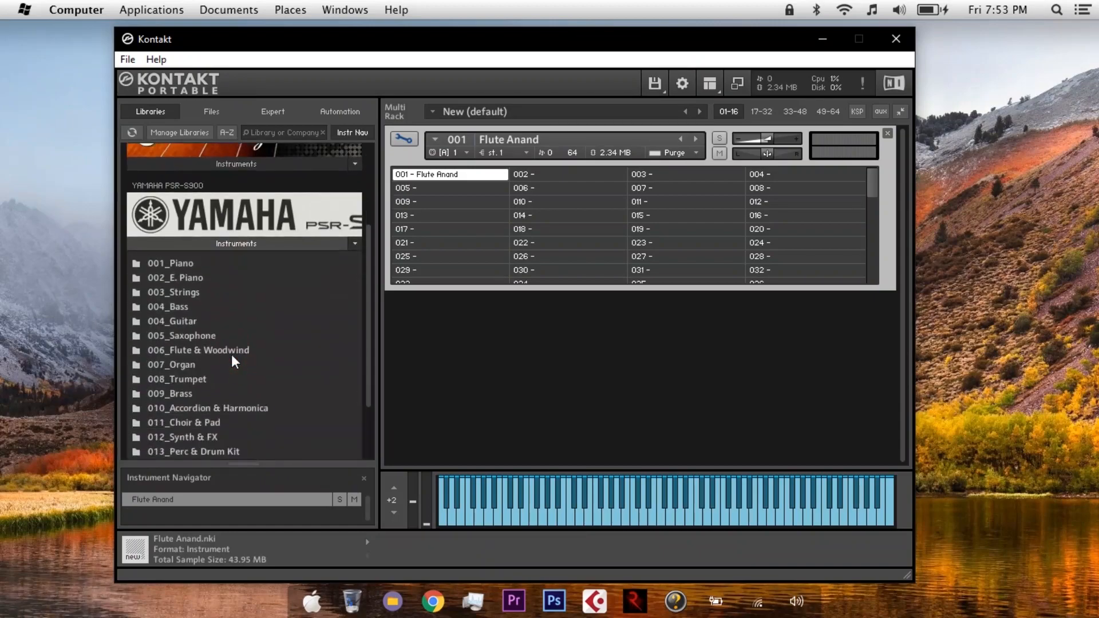
scroll(220, 279, "down", 2)
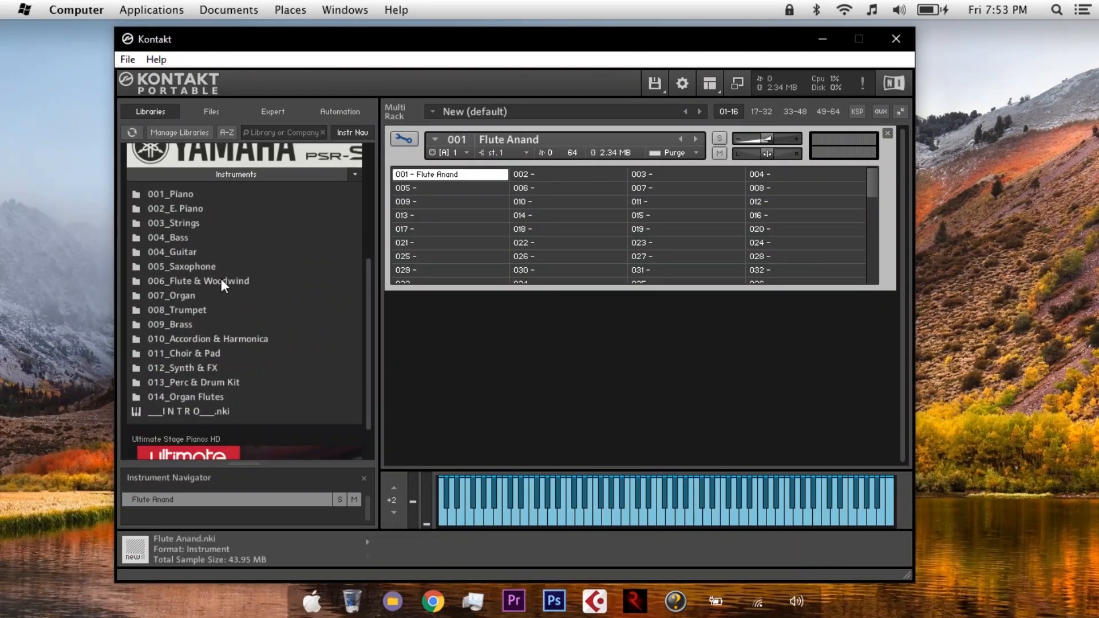
left_click(192, 450)
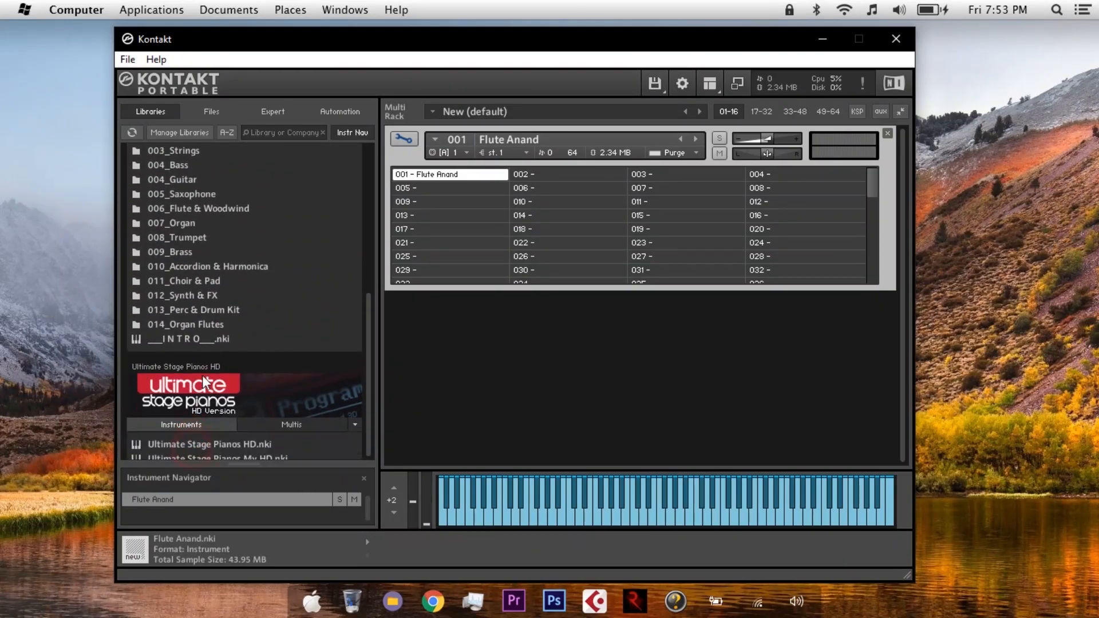
scroll(204, 360, "up", 2)
scroll(204, 365, "up", 4)
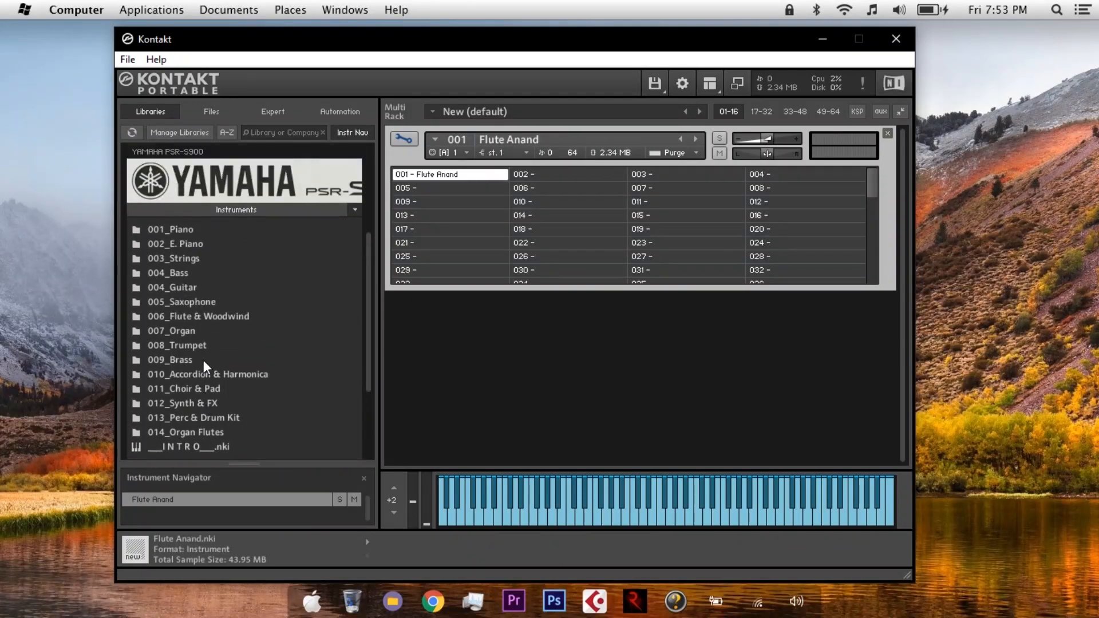
scroll(203, 359, "down", 2)
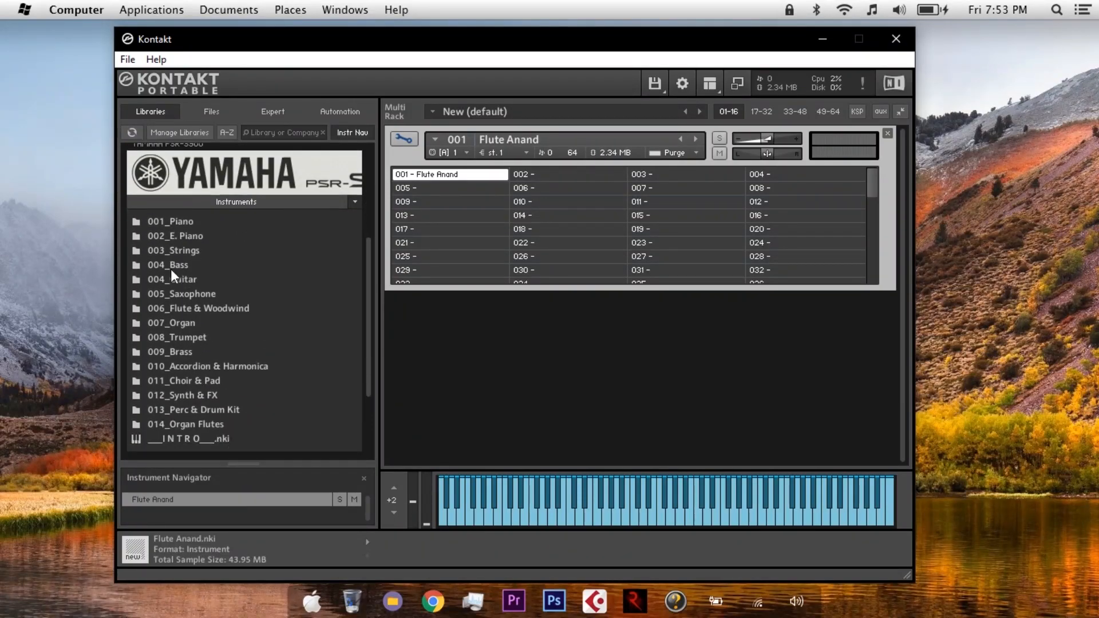
scroll(201, 178, "up", 1)
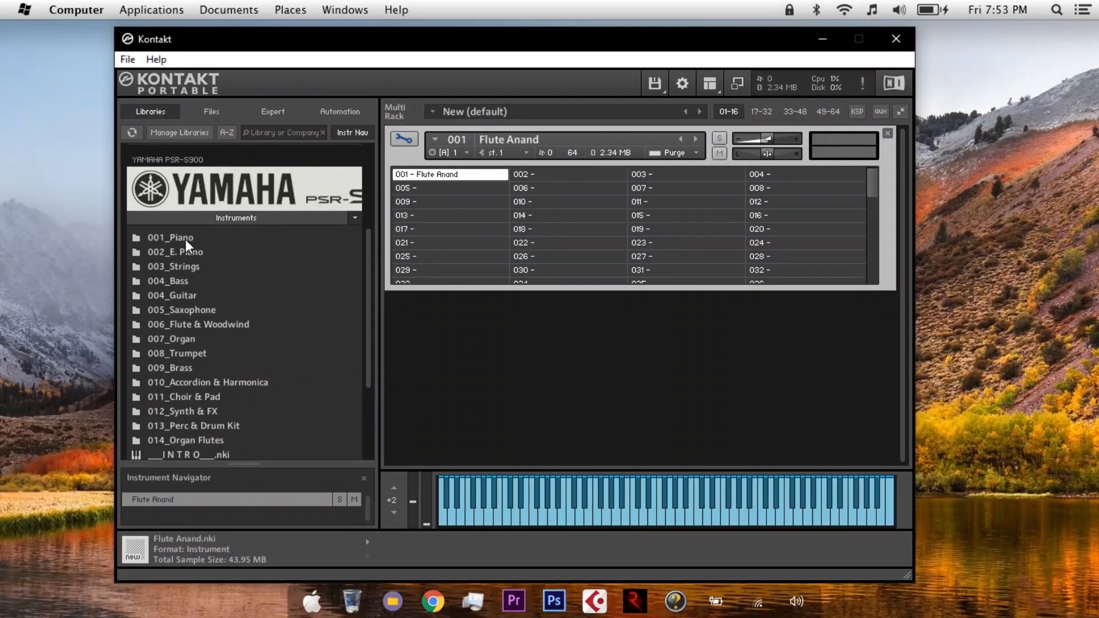
scroll(199, 295, "down", 1)
scroll(198, 294, "down", 1)
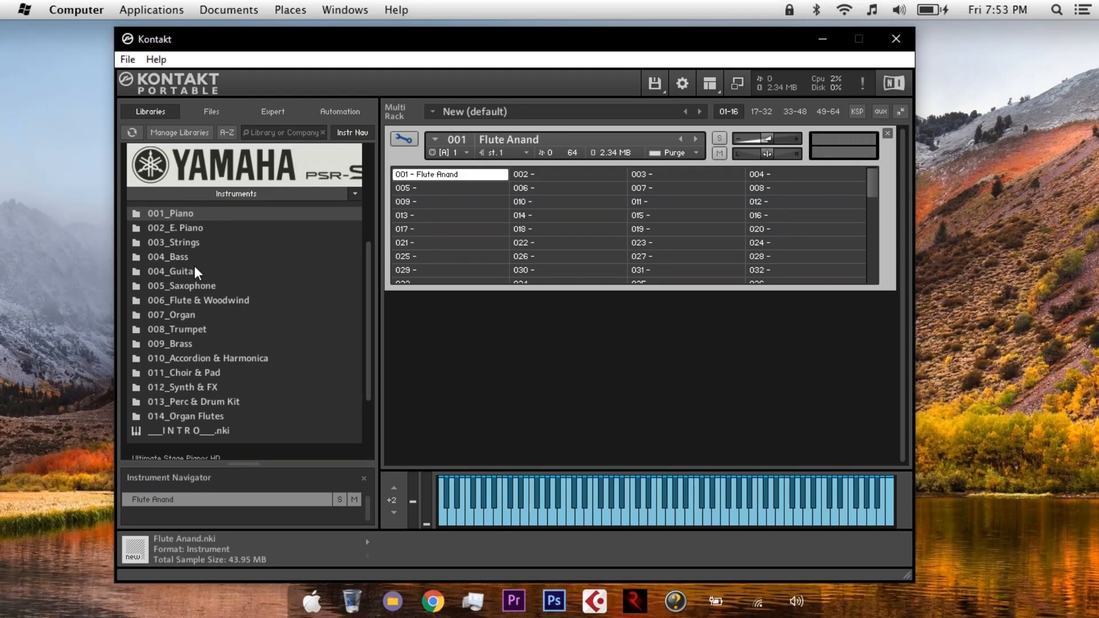
- Load 002_Allegro.nki from the 003_Strings folder into slot 002 of the instrument bank
left_click(192, 243)
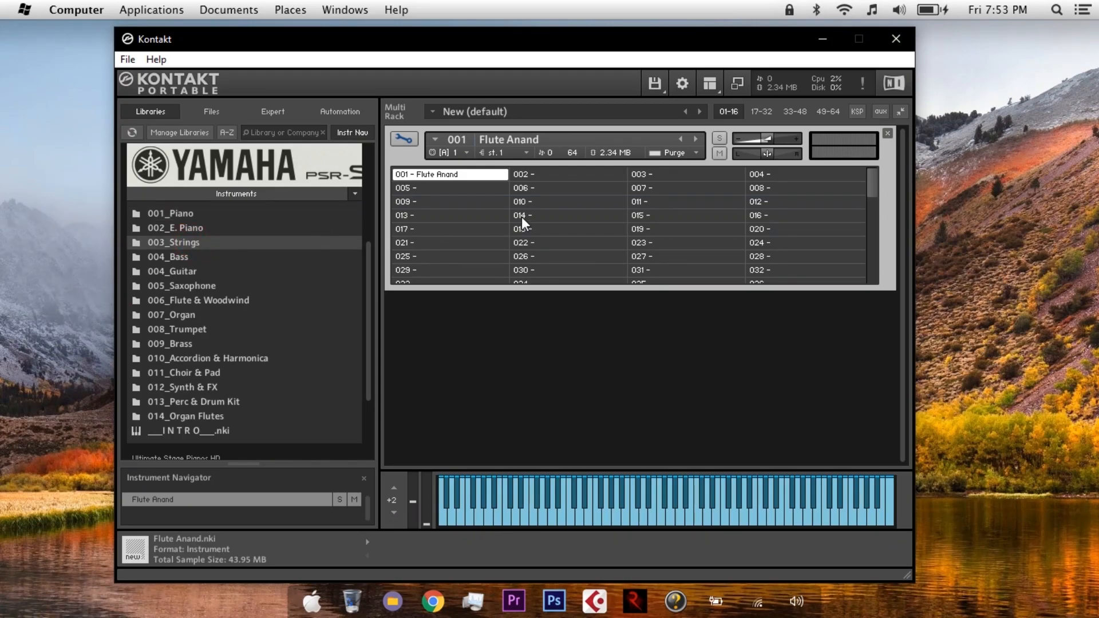
double_click(185, 243)
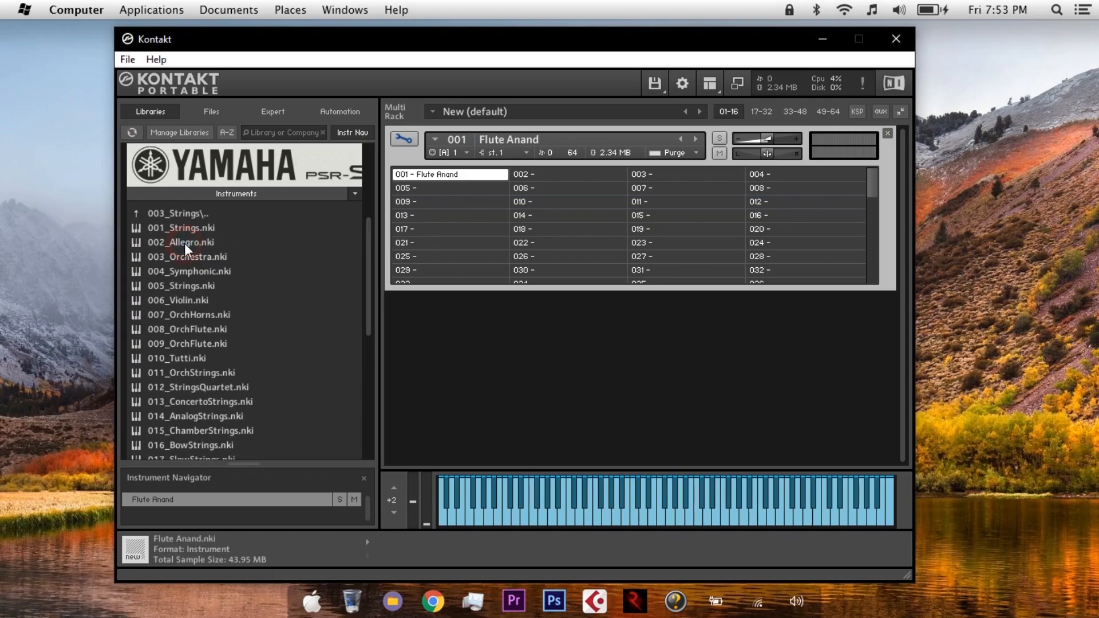
left_click_drag(184, 241, 536, 176)
left_click_drag(410, 334, 409, 334)
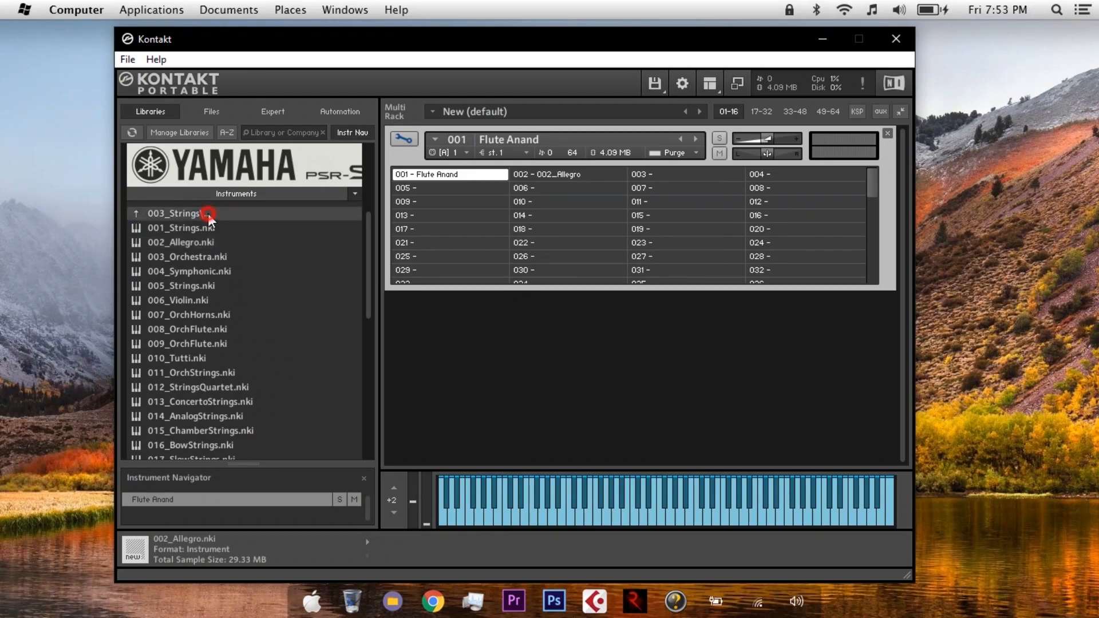
- Load 008_GuitarHero S.Art!.nki from the YAMAHA 004_Guitar folder into slot 003 of the instrument bank
double_click(208, 214)
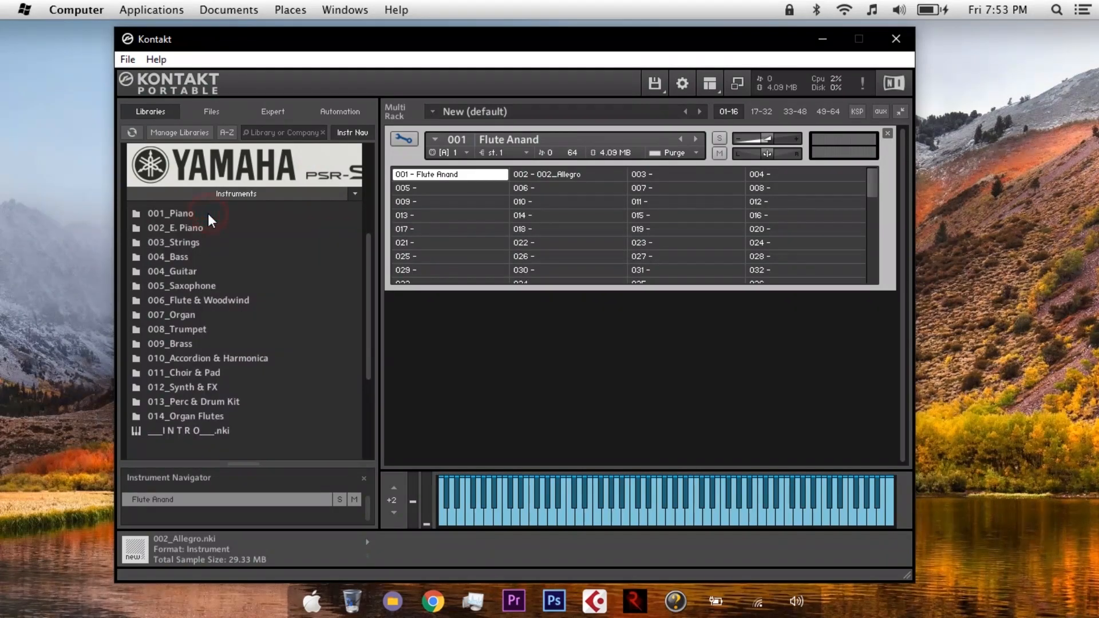
double_click(180, 273)
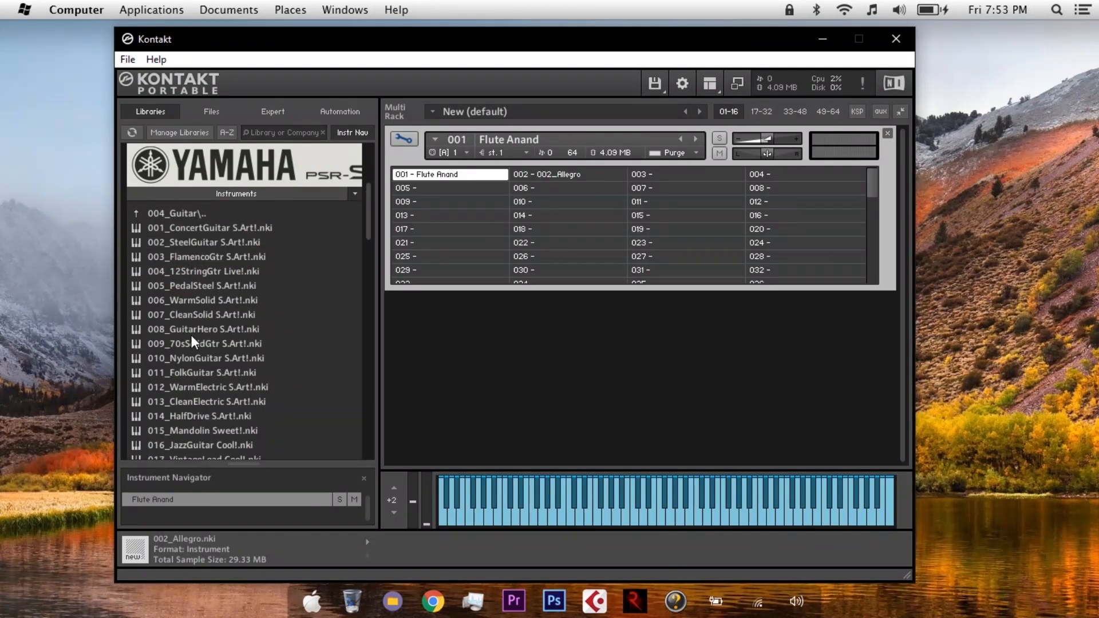
scroll(191, 335, "down", 1)
left_click_drag(190, 319, 681, 174)
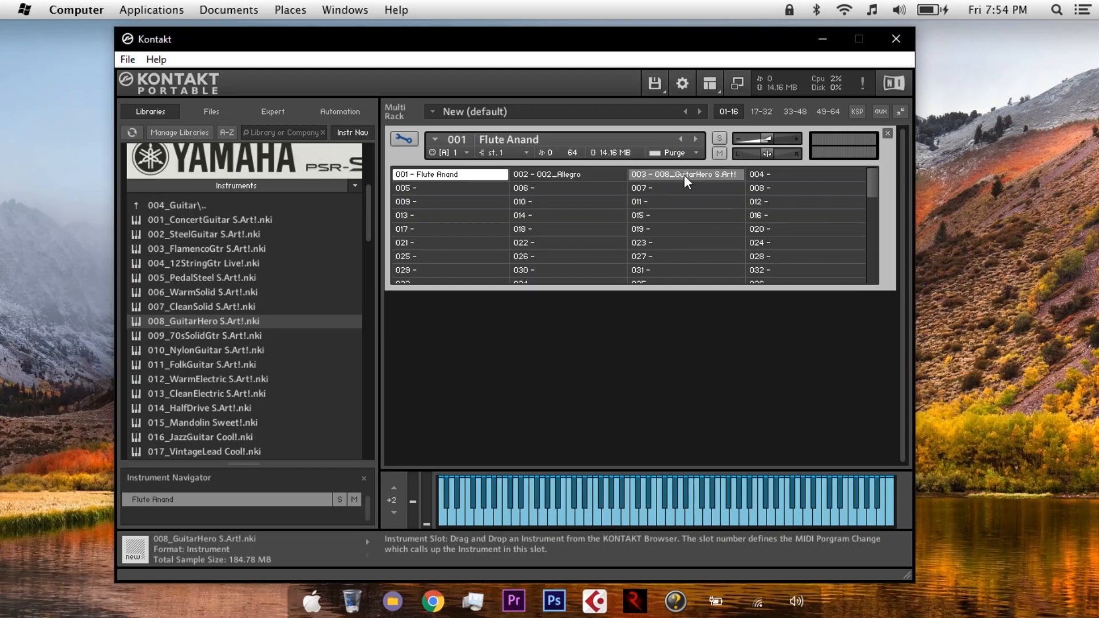
- Switch the active program between slots 002 and 003 of the bank, and return to Flute Anand in slot 001
left_click(684, 174)
left_click(612, 174)
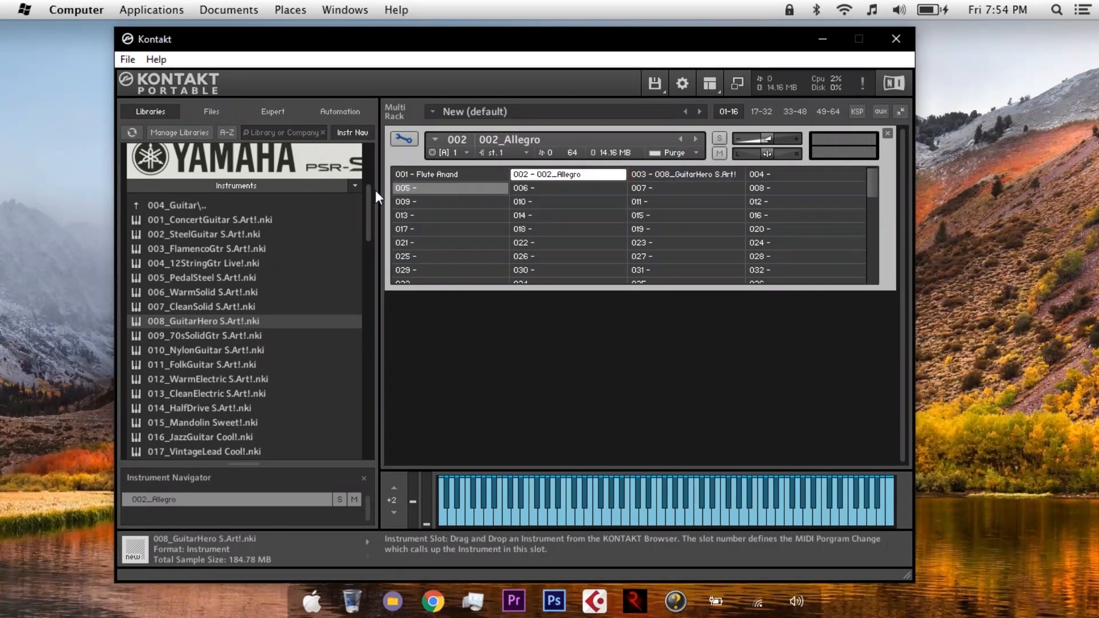
left_click(684, 175)
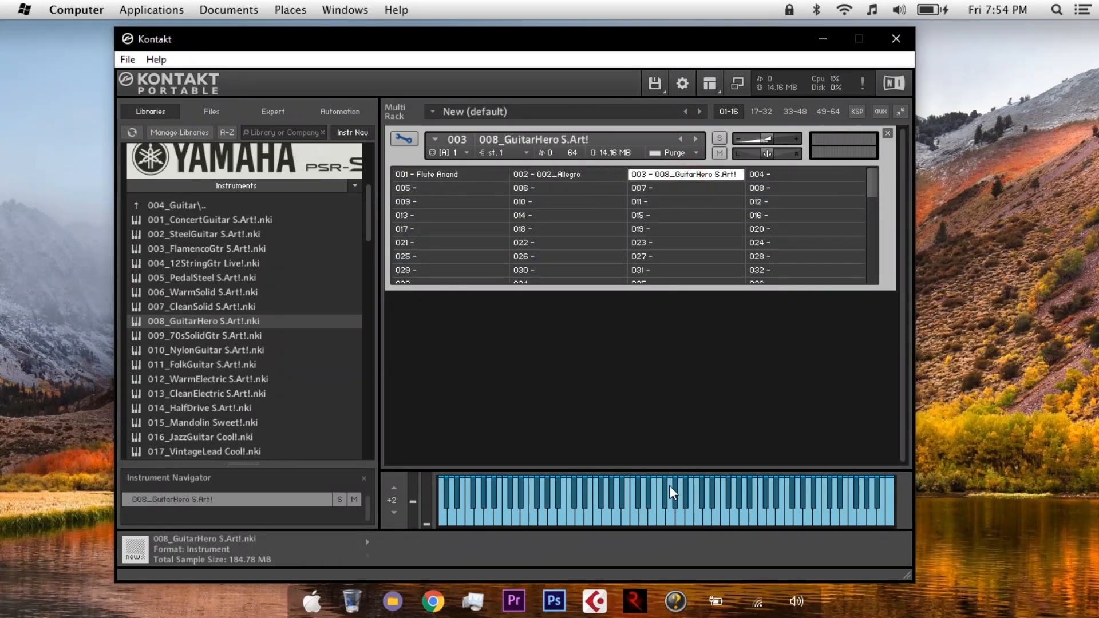
left_click(434, 175)
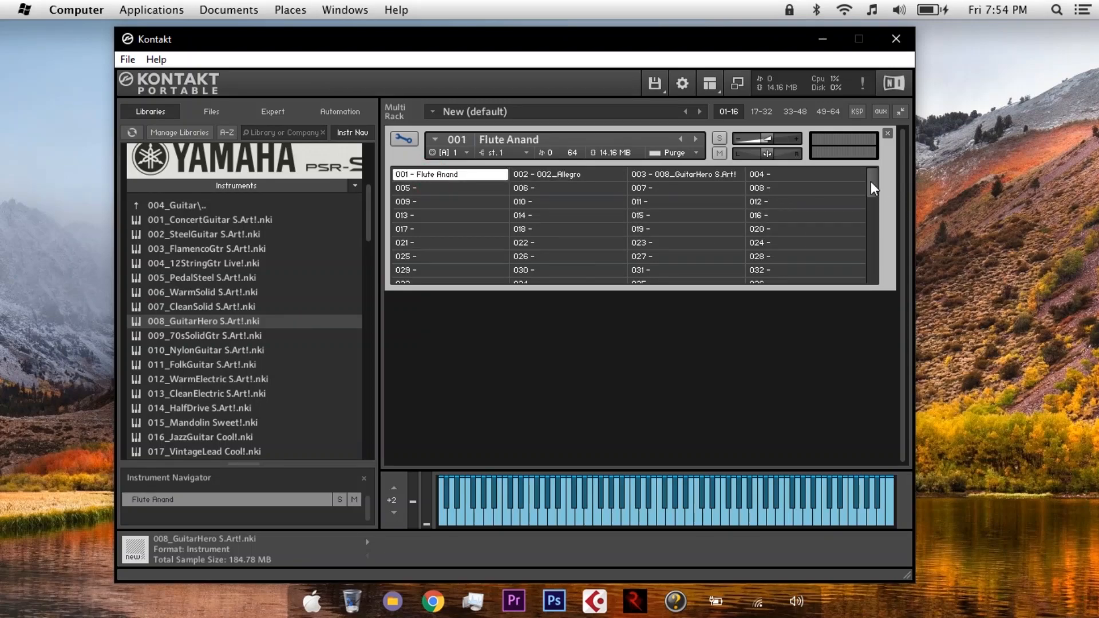
left_click_drag(870, 180, 872, 166)
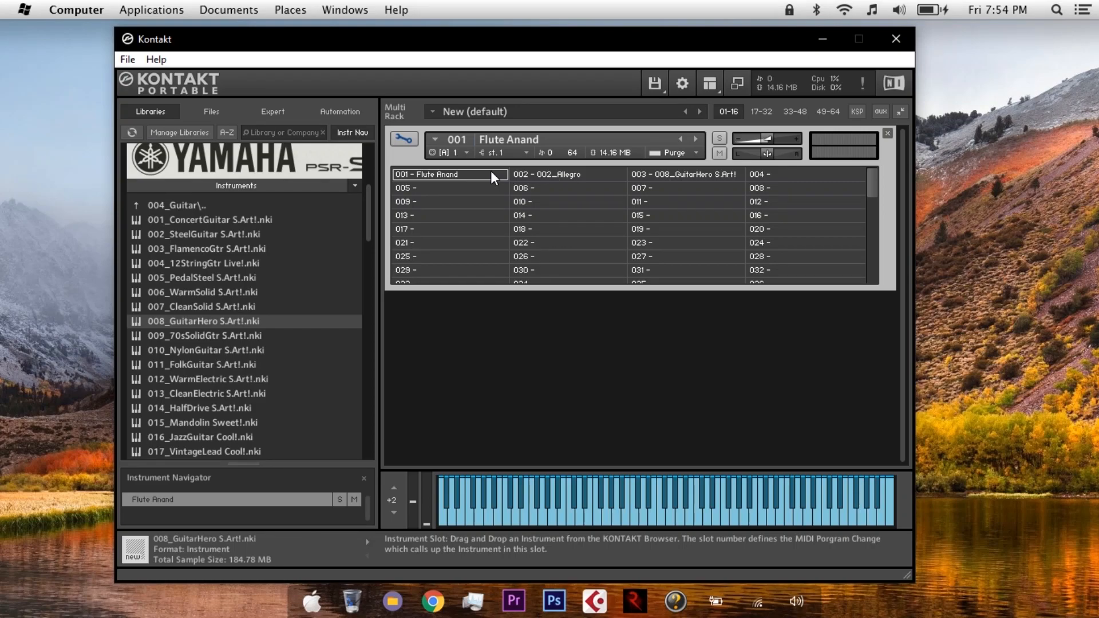
- Open Flute Anand from slot 001 for editing, and go through its Instrument Options for voice handling, DFD and controllers
double_click(440, 174)
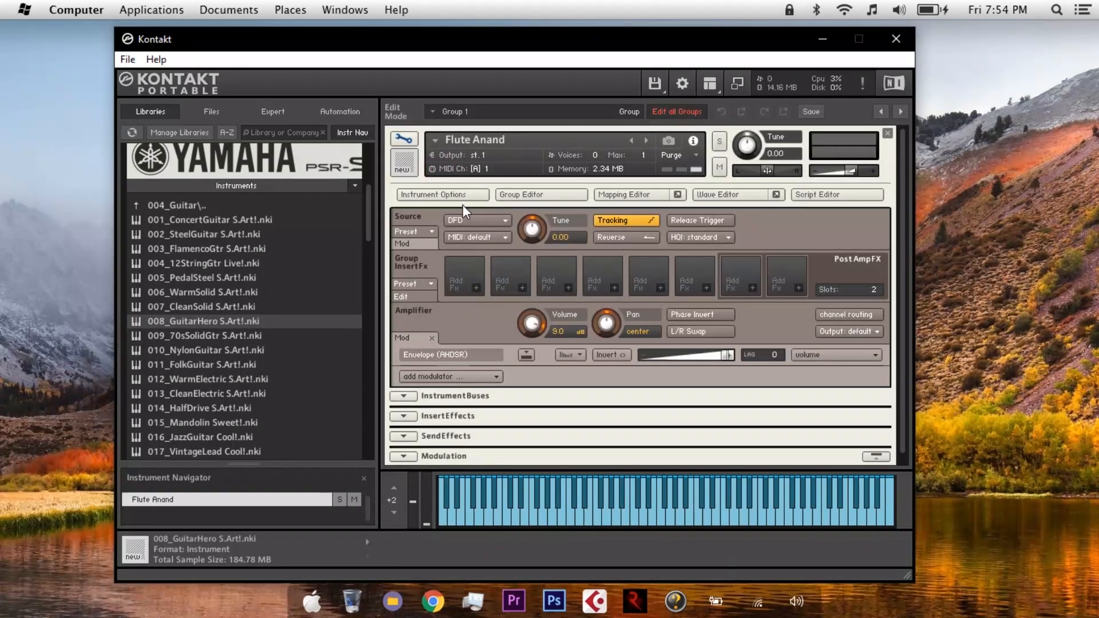
left_click(424, 194)
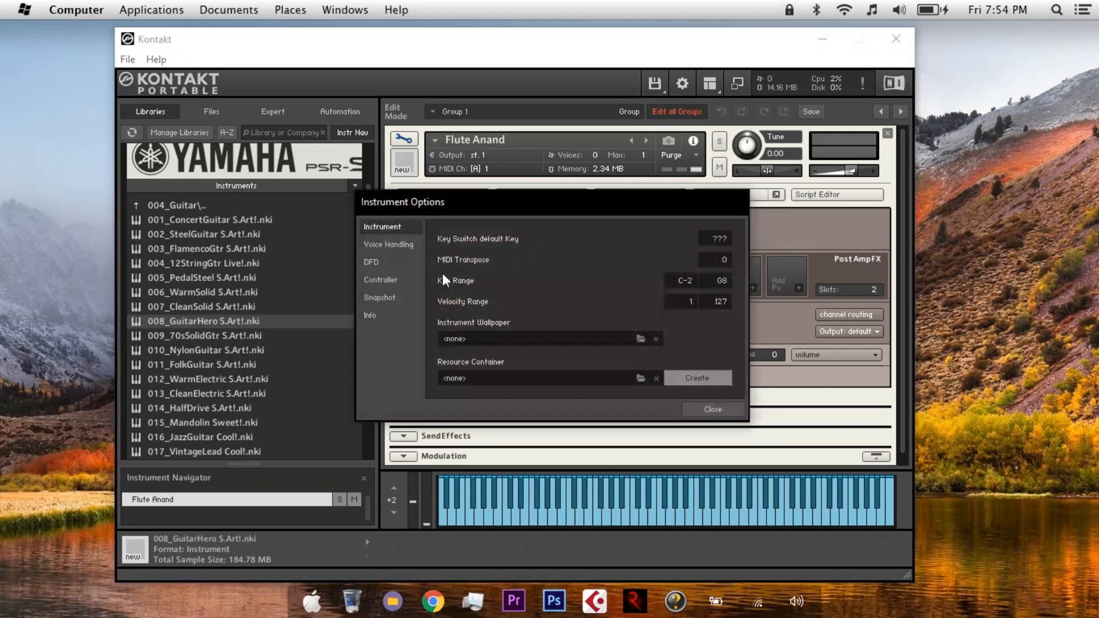
left_click(386, 247)
left_click(386, 265)
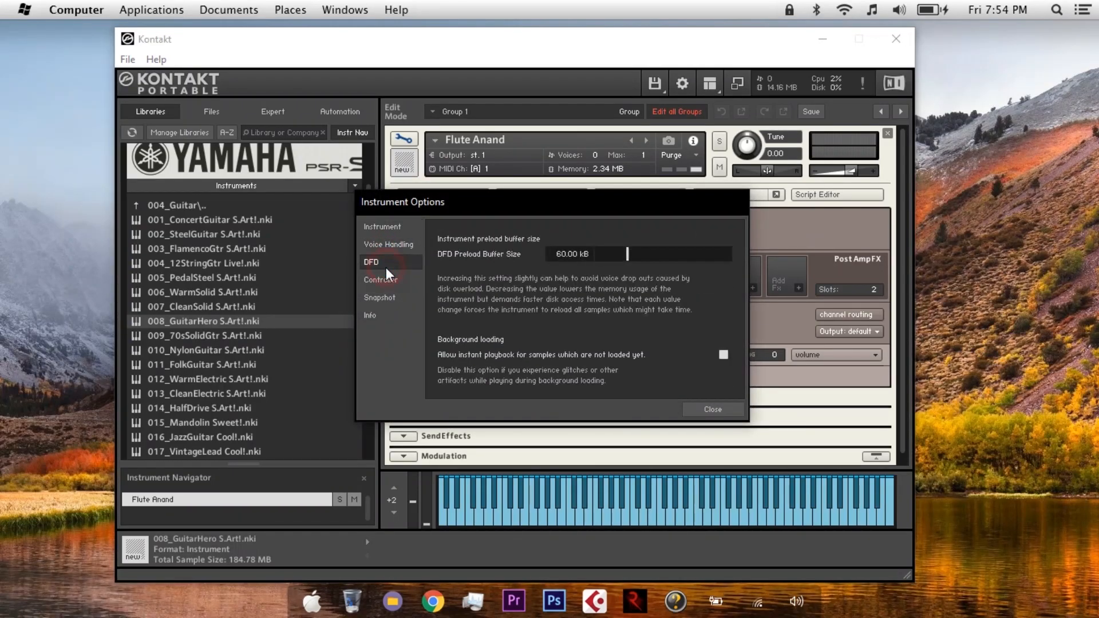
left_click(385, 280)
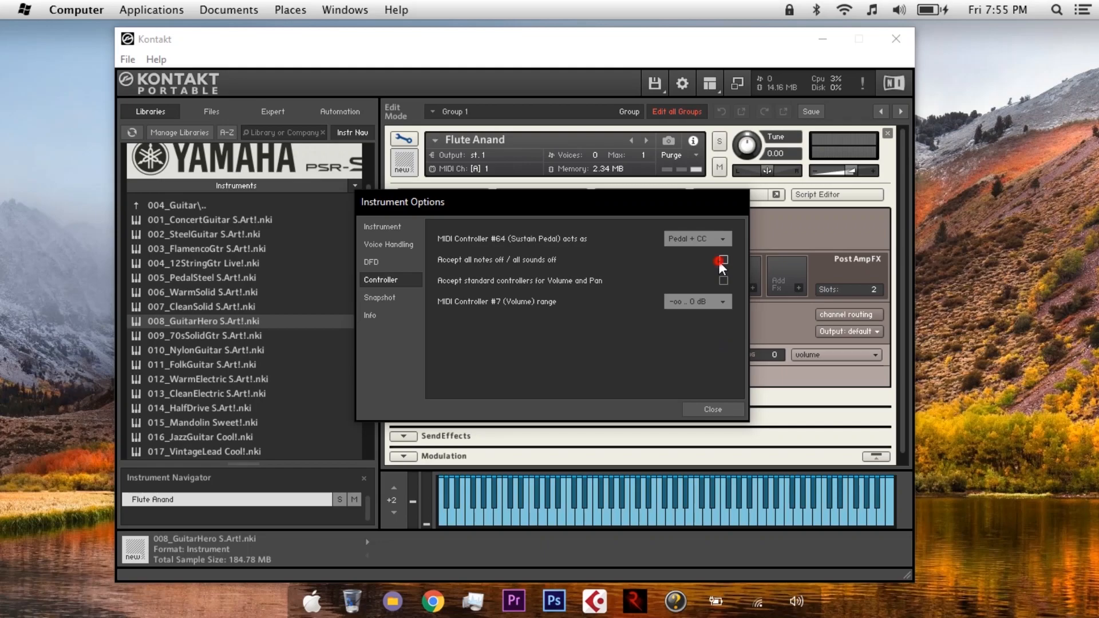
left_click(712, 410)
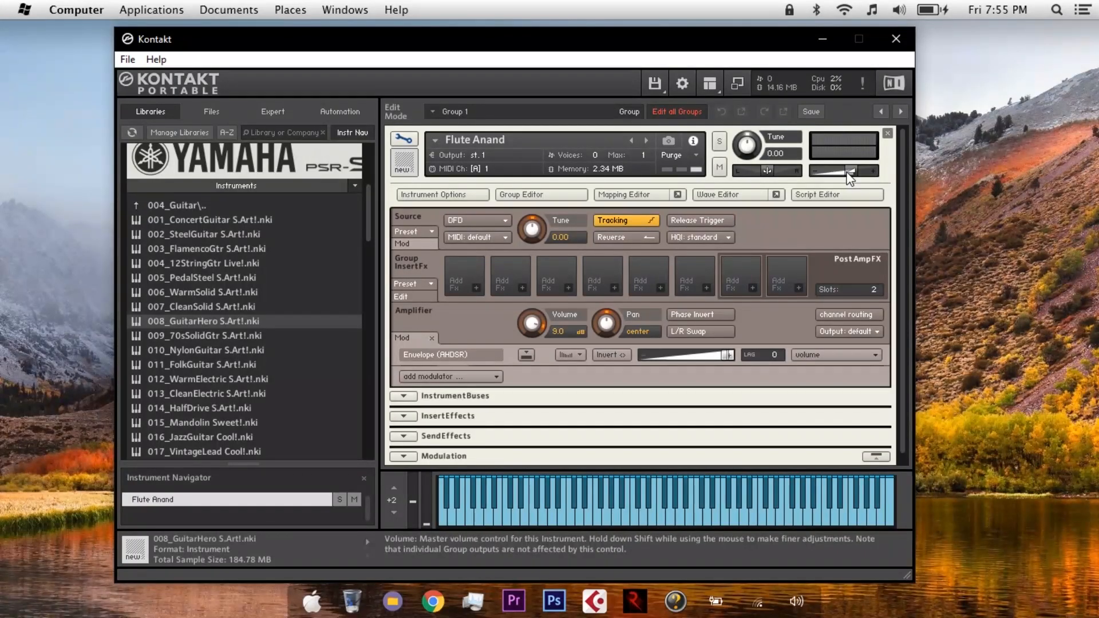
- Lower Flute Anand's master volume slightly, and look over the group insert effect choices and the Instrument Buses section
left_click_drag(850, 172, 841, 170)
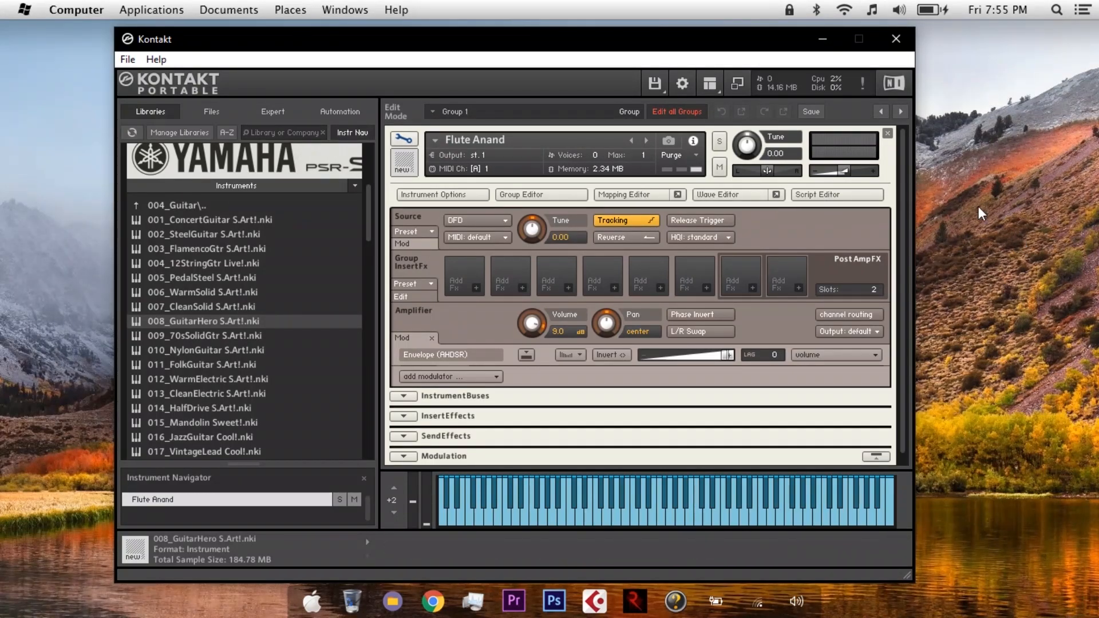
left_click_drag(901, 183, 900, 211)
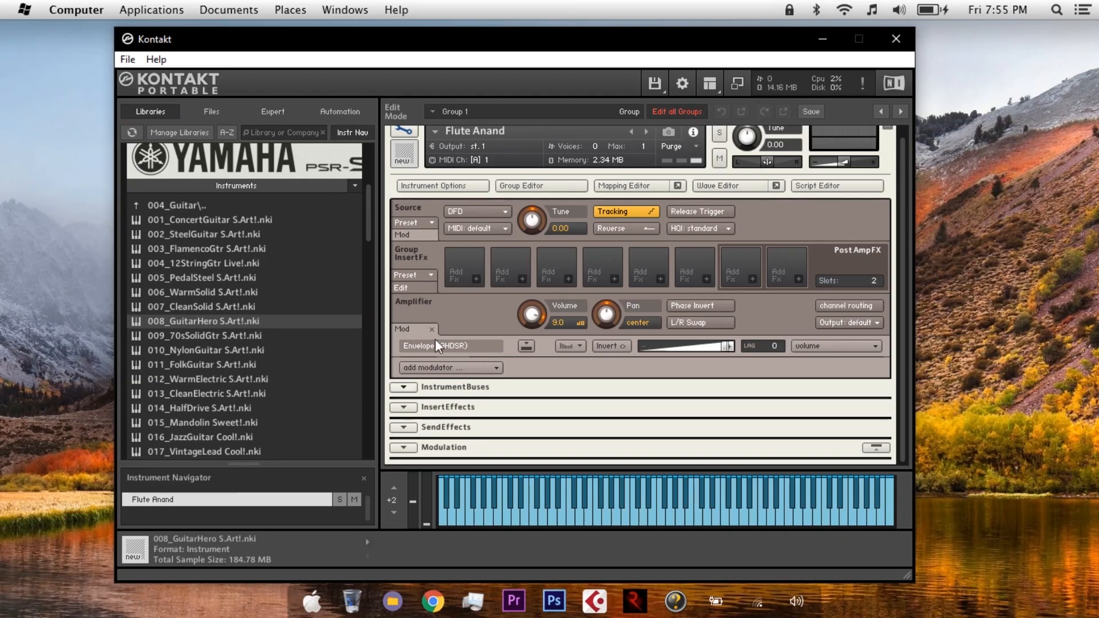
left_click(476, 278)
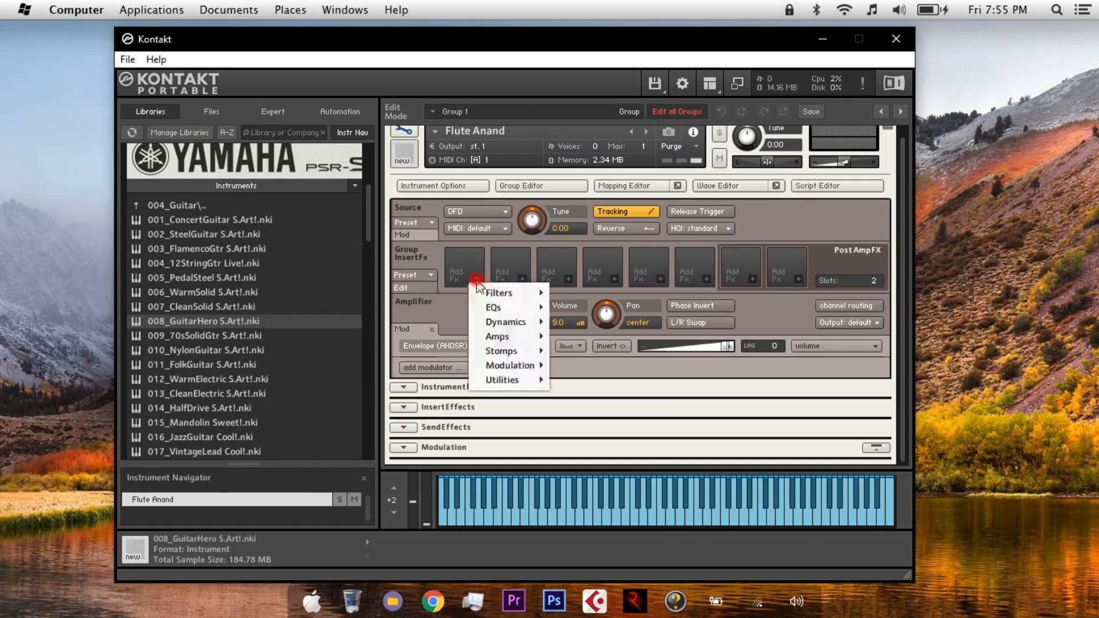
left_click(408, 383)
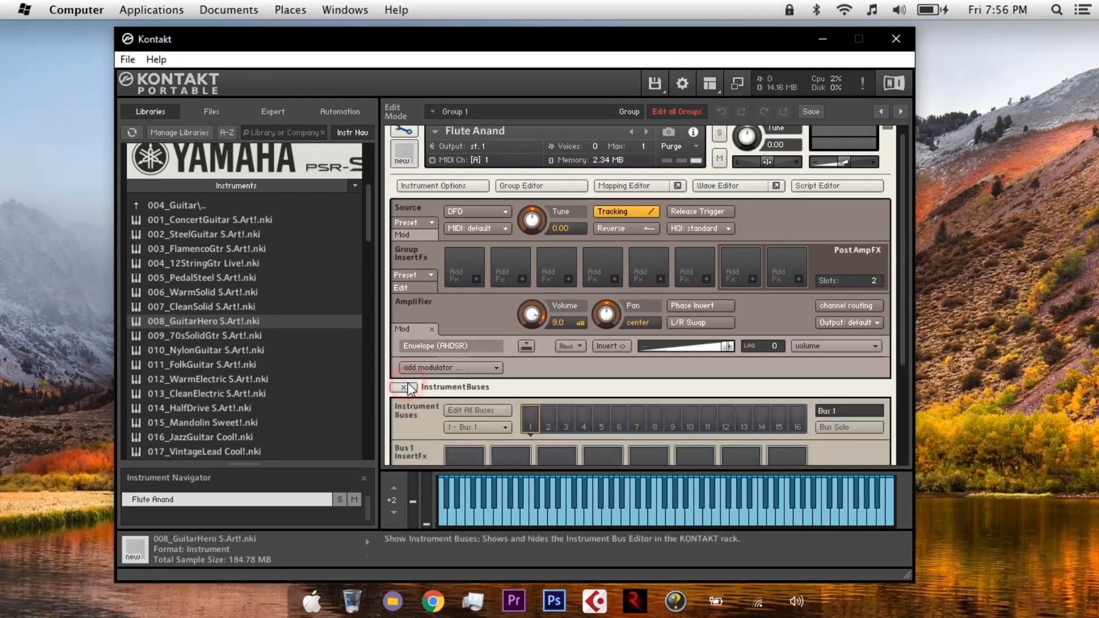
left_click(406, 385)
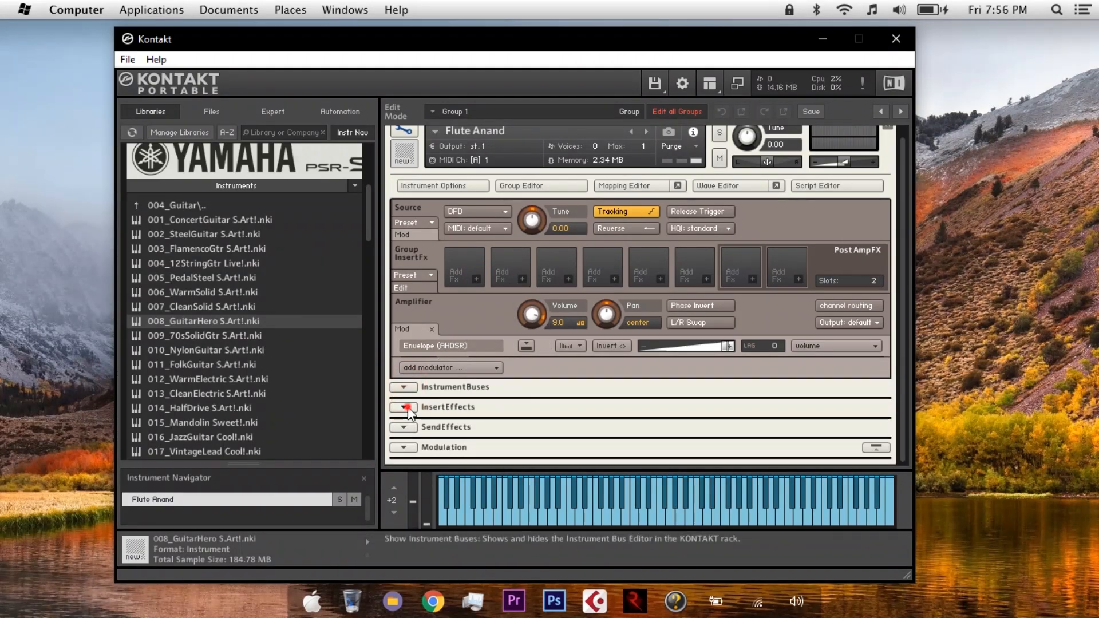
- Add a 3-band EQ in the first free slot of Flute Anand's instrument insert effects, after the delay
left_click(407, 401)
scroll(423, 391, "down", 3)
scroll(456, 394, "down", 2)
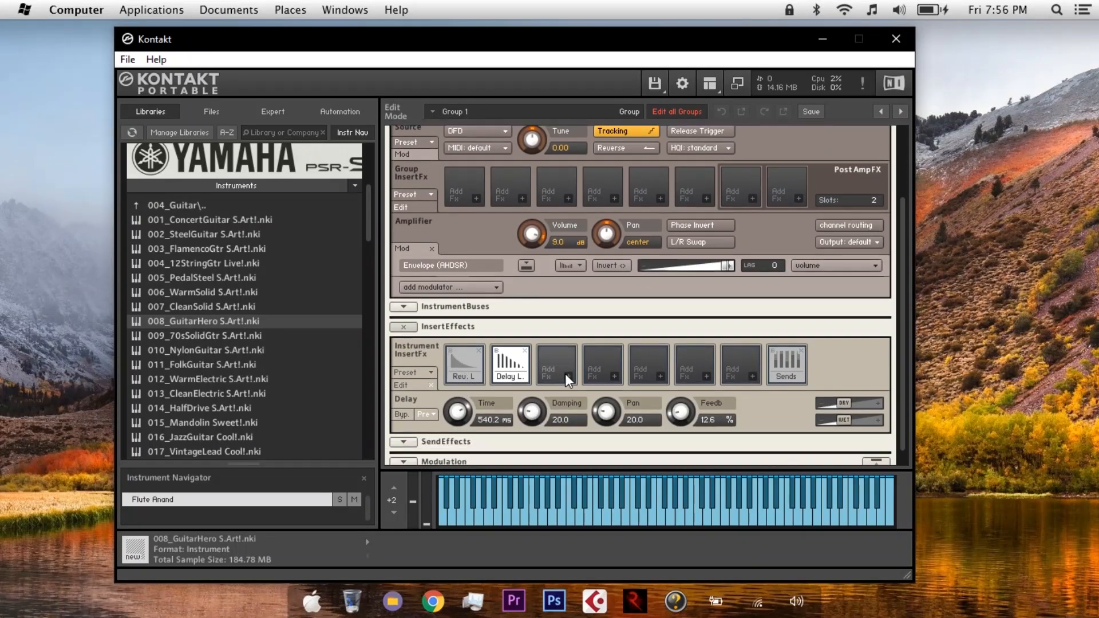
left_click(566, 378)
mouse_move(592, 403)
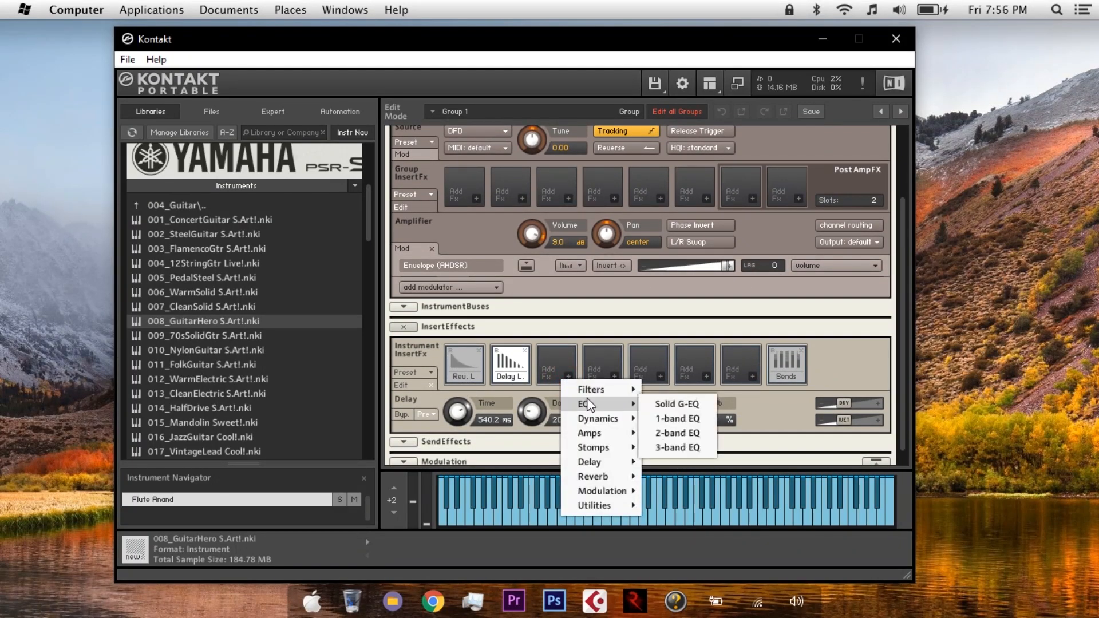
left_click(676, 446)
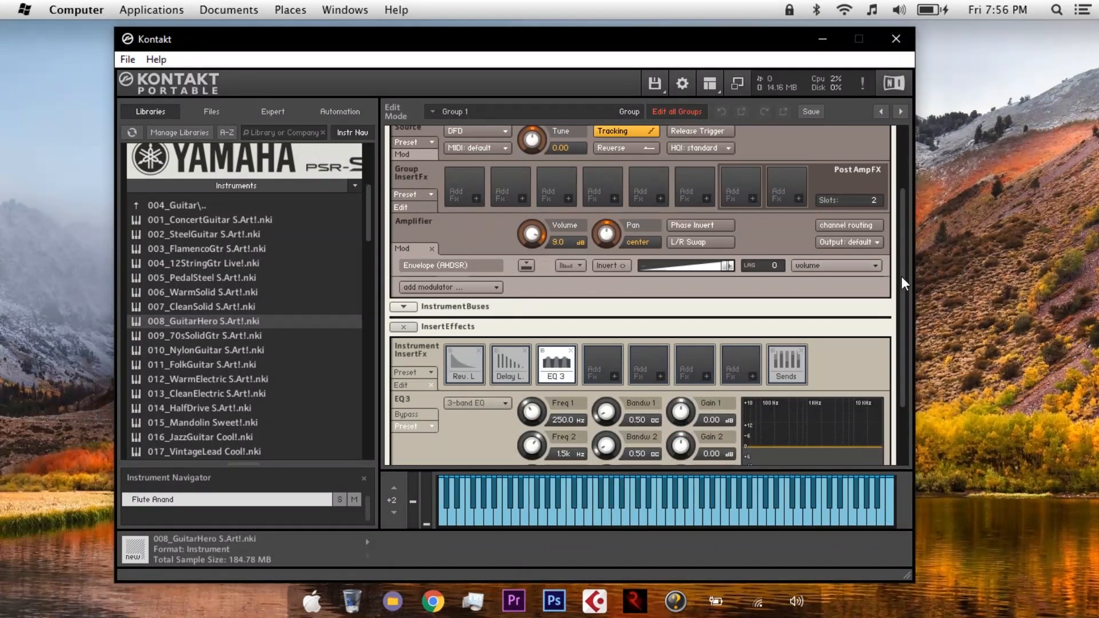
- Set the EQ's first band to a frequency of 1.4 kHz, a bandwidth of 1.5 and a gain of 7.1 dB
left_click_drag(900, 276, 894, 366)
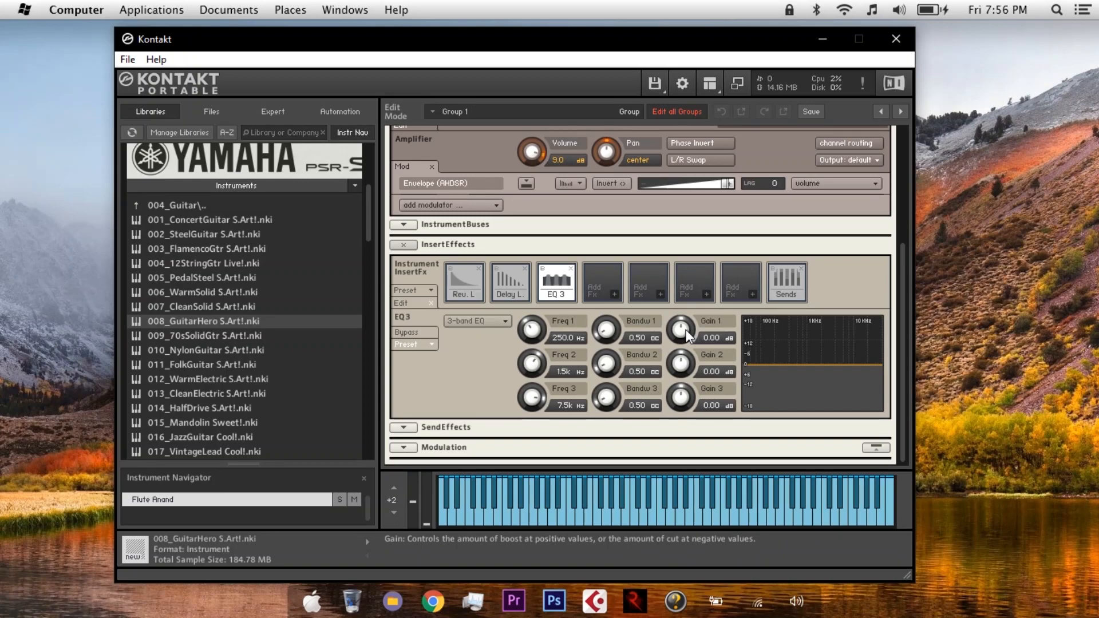
left_click_drag(606, 330, 606, 313)
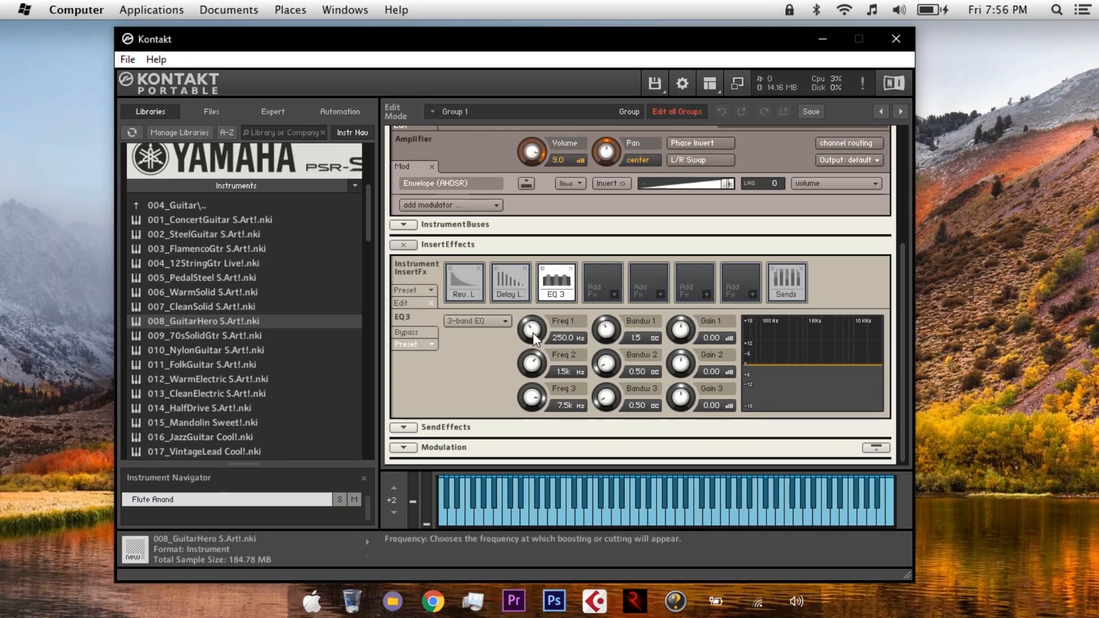
left_click_drag(534, 332, 547, 286)
left_click_drag(680, 329, 682, 286)
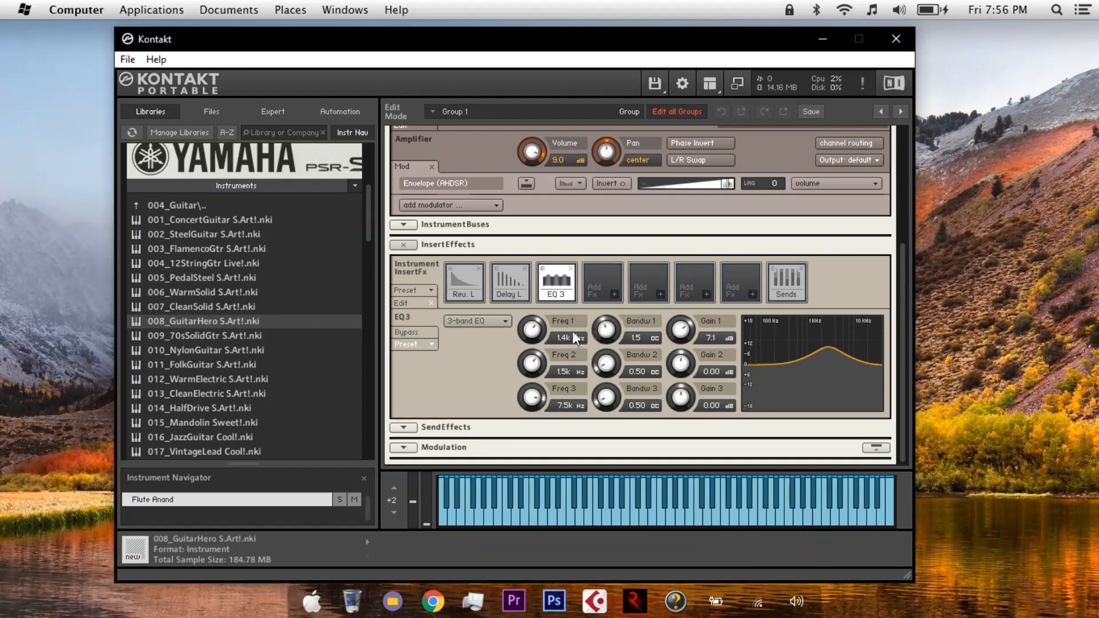
- Set the EQ's first band to a bandwidth of 2.0 and a frequency of 16.7 kHz
left_click_drag(606, 330, 595, 294)
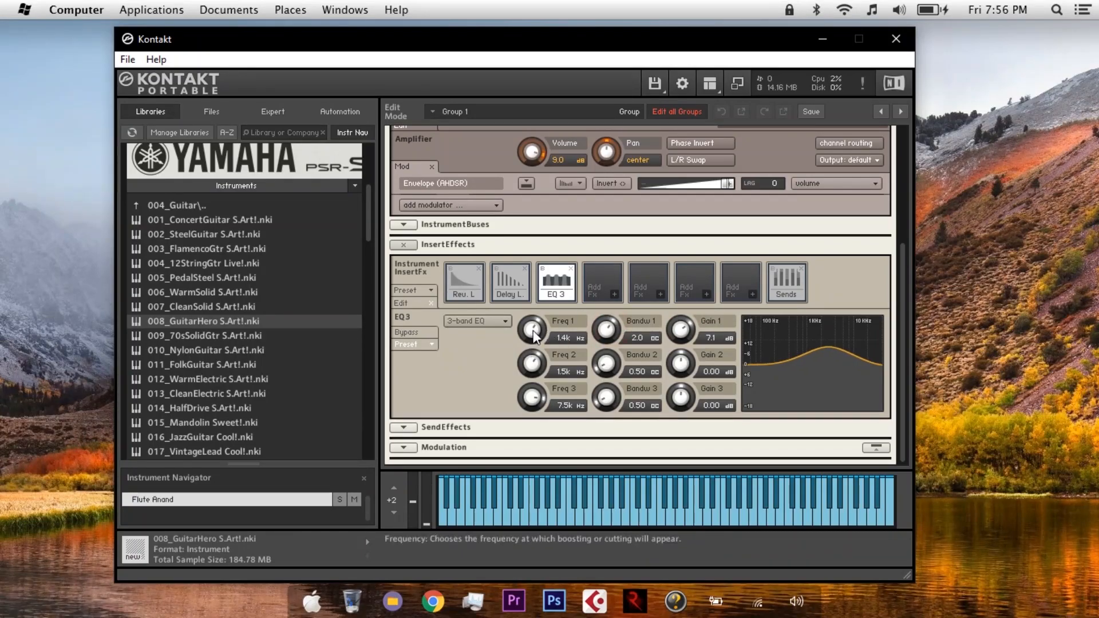
left_click_drag(533, 335, 530, 309)
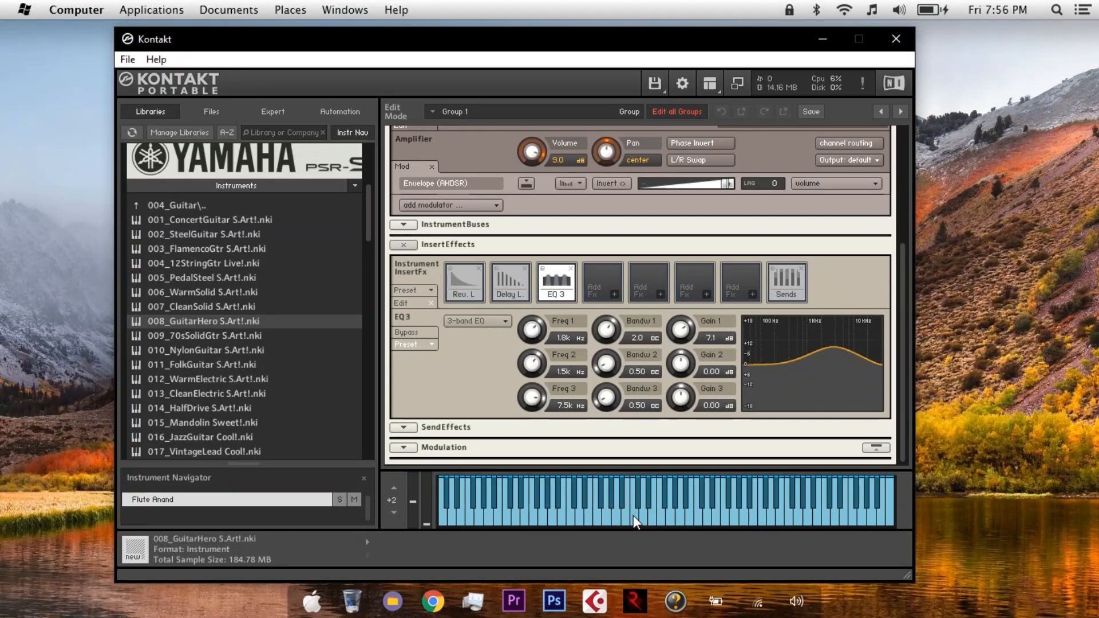
left_click_drag(531, 333, 517, 266)
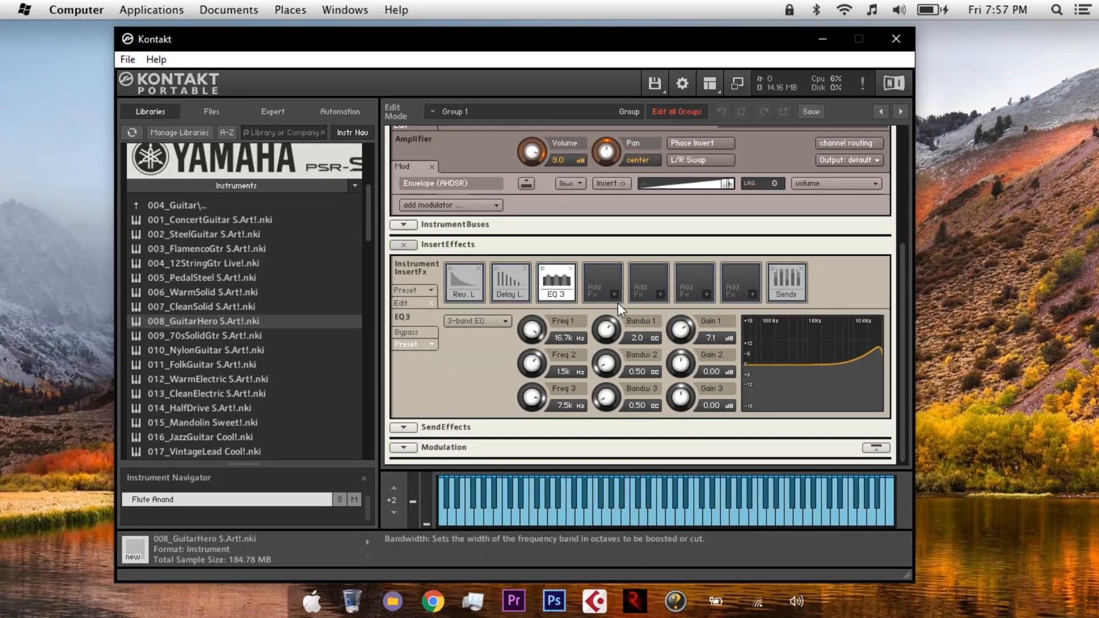
- Remove the 3-band EQ from Flute Anand's instrument insert effects and return to the bank's slot list
left_click(572, 267)
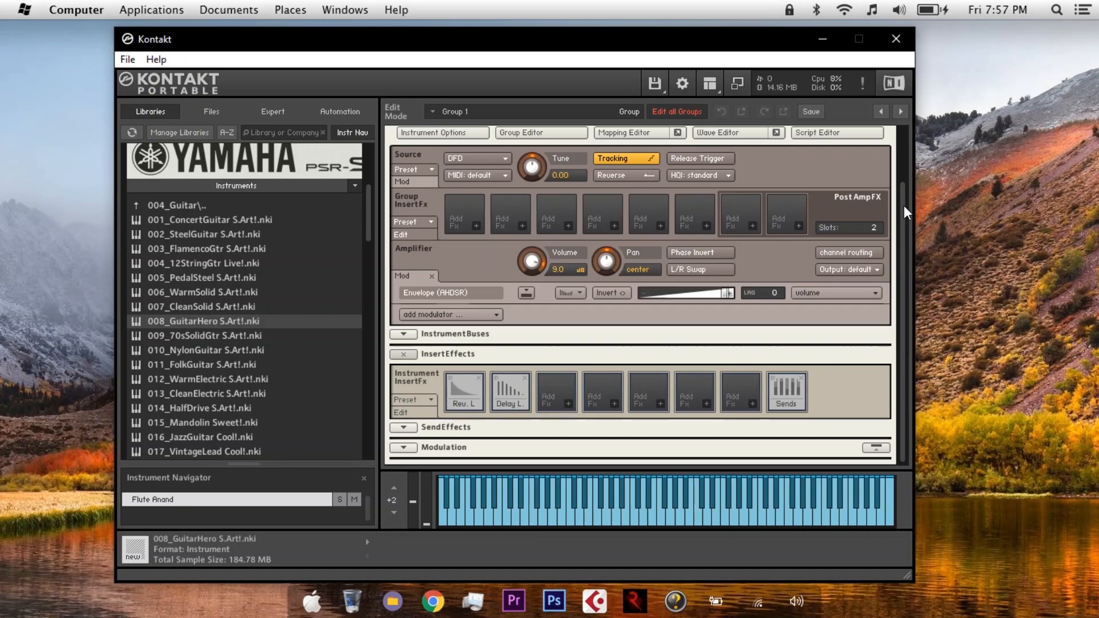
left_click_drag(904, 205, 898, 136)
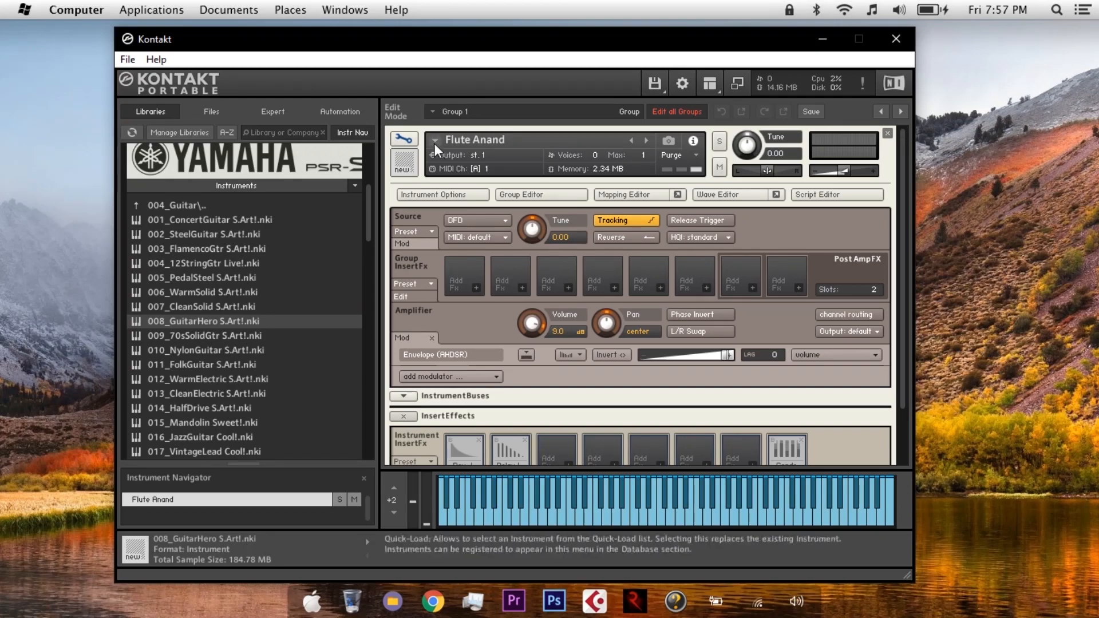
left_click(415, 143)
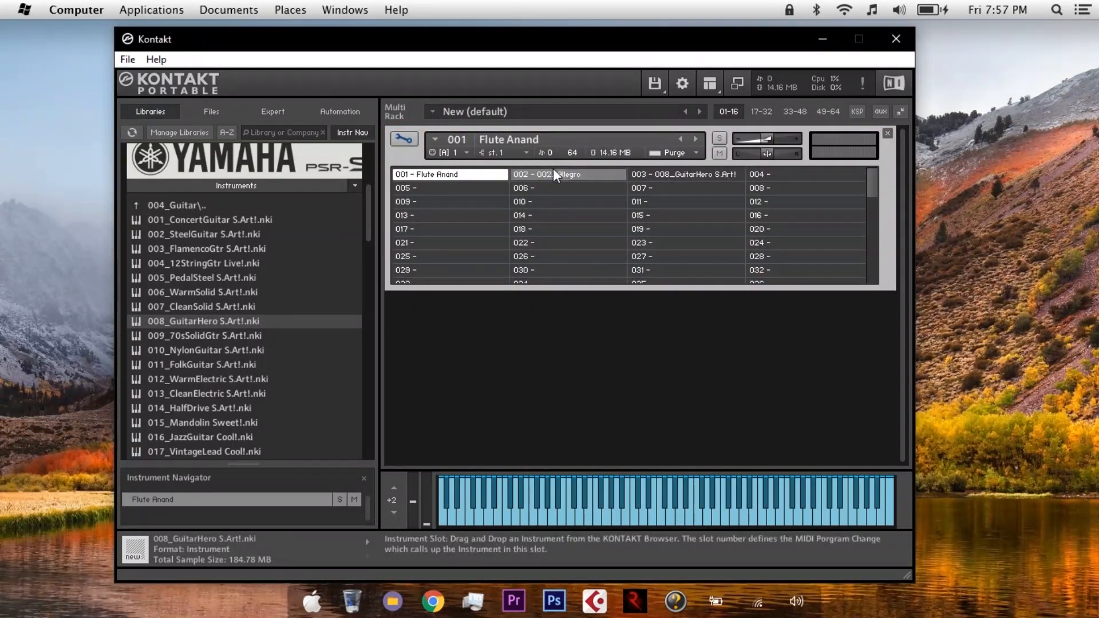
- Open 002_Allegro from slot 002 and turn off its acceptance of standard controllers for volume and pan
left_click(568, 171)
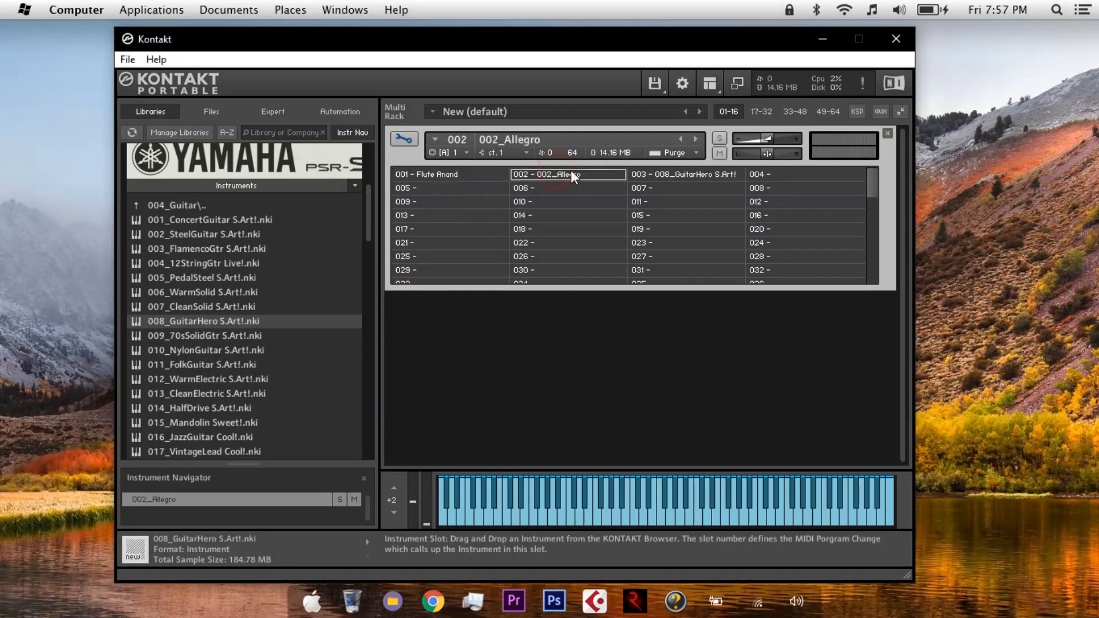
double_click(571, 176)
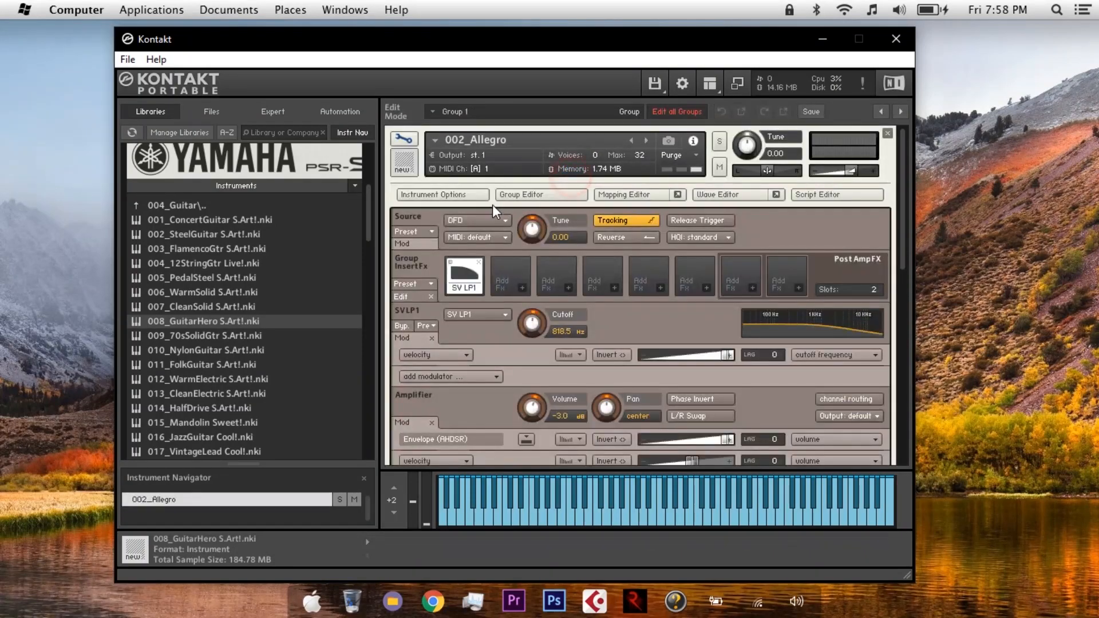
left_click(413, 194)
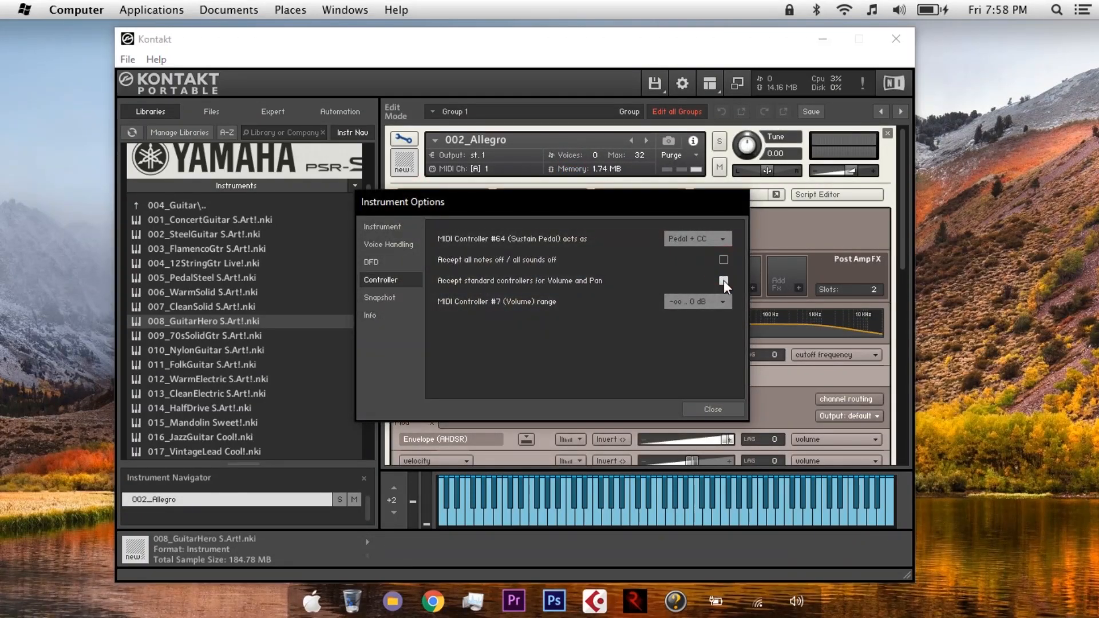
left_click(723, 280)
left_click(712, 409)
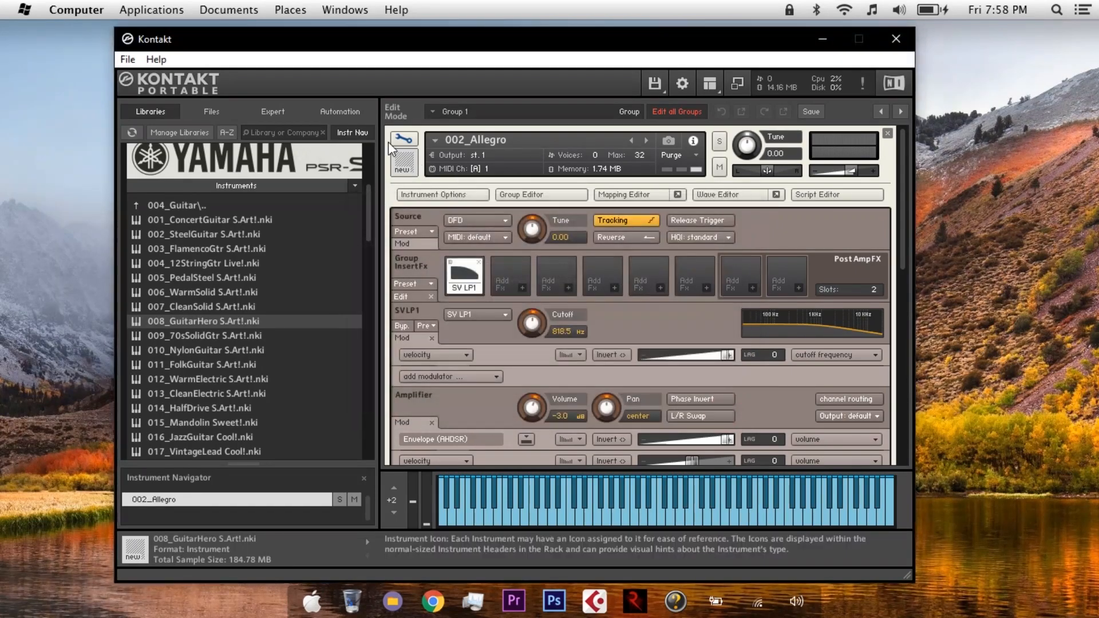
- Open 008_GuitarHero S.Art! from slot 003 and turn off accepting all notes off and standard volume and pan controllers
left_click(401, 141)
left_click(680, 174)
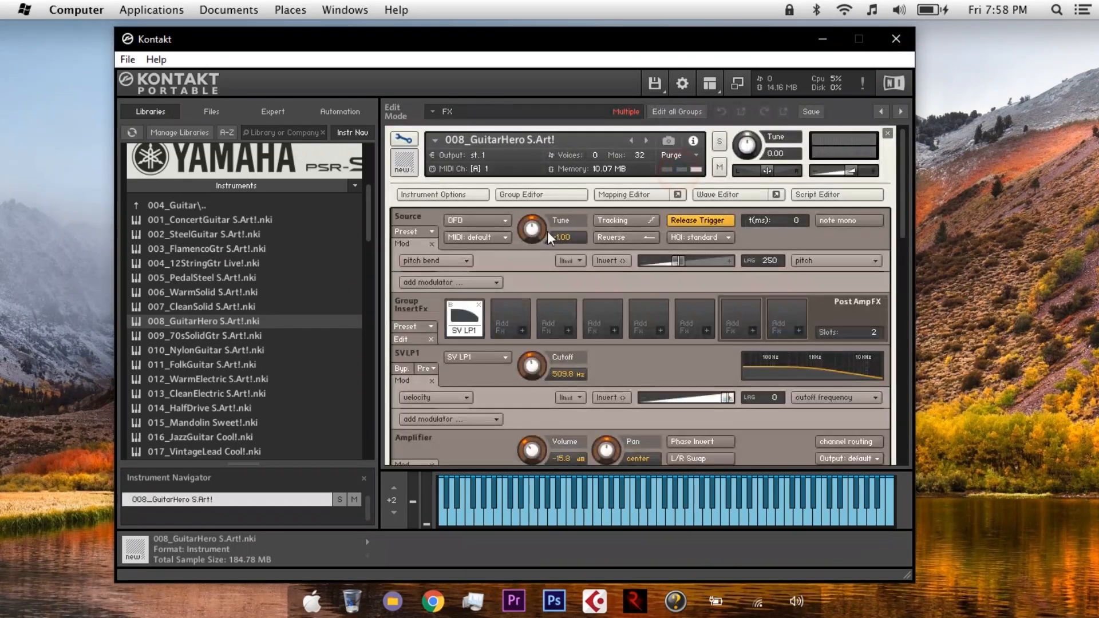
left_click(446, 194)
left_click(723, 260)
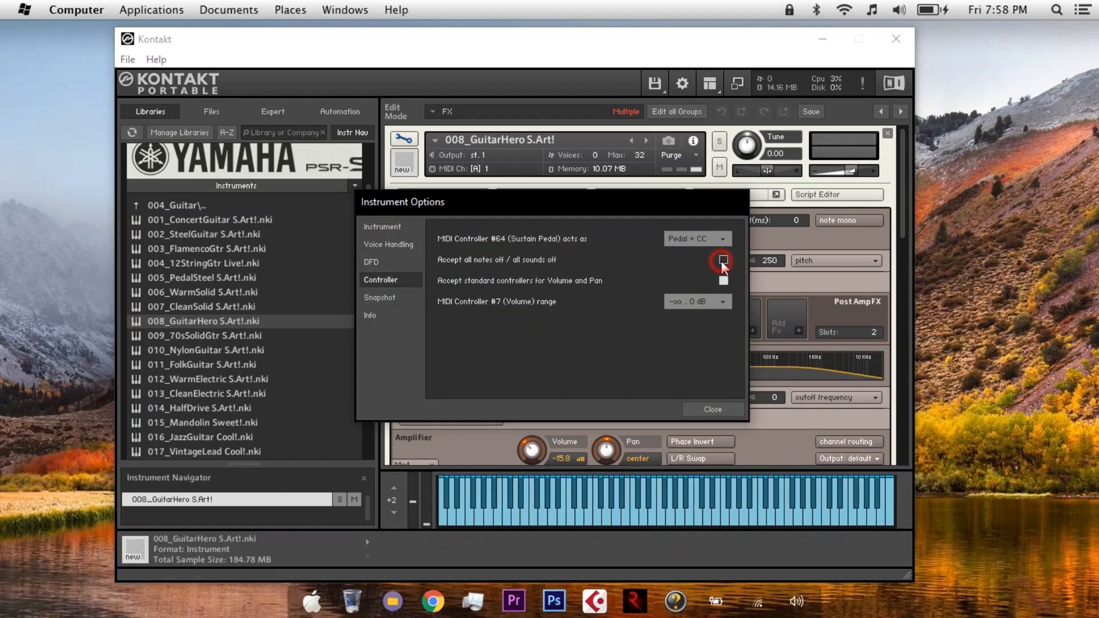
left_click(714, 409)
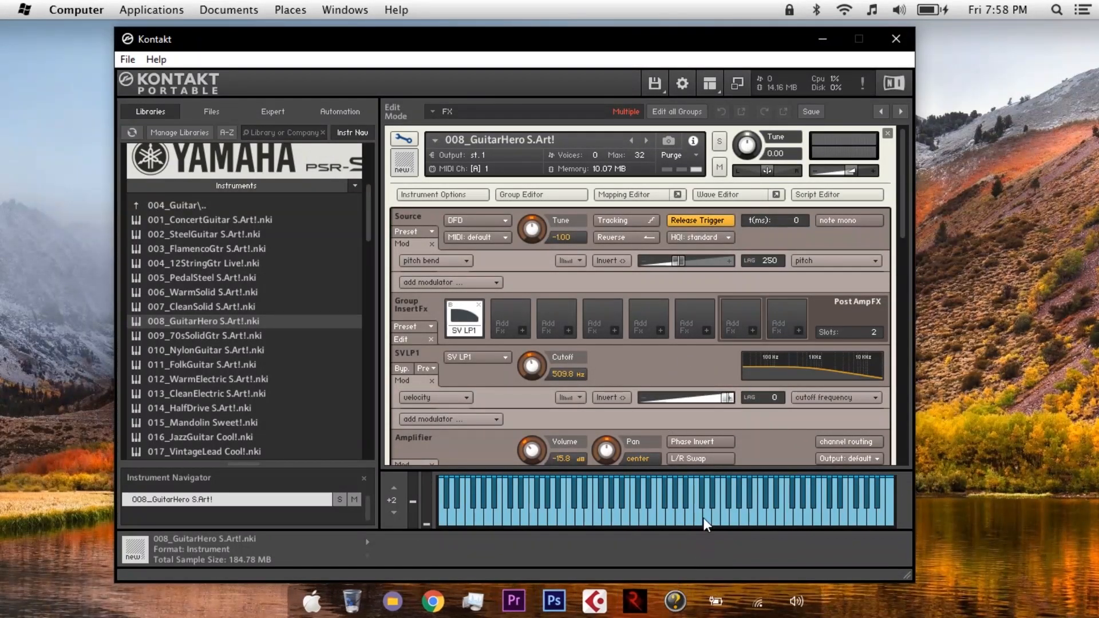
- Audition GuitarHero by repeatedly playing a high note on the virtual keyboard
left_click(698, 519)
left_click(698, 520)
left_click(699, 520)
left_click(698, 520)
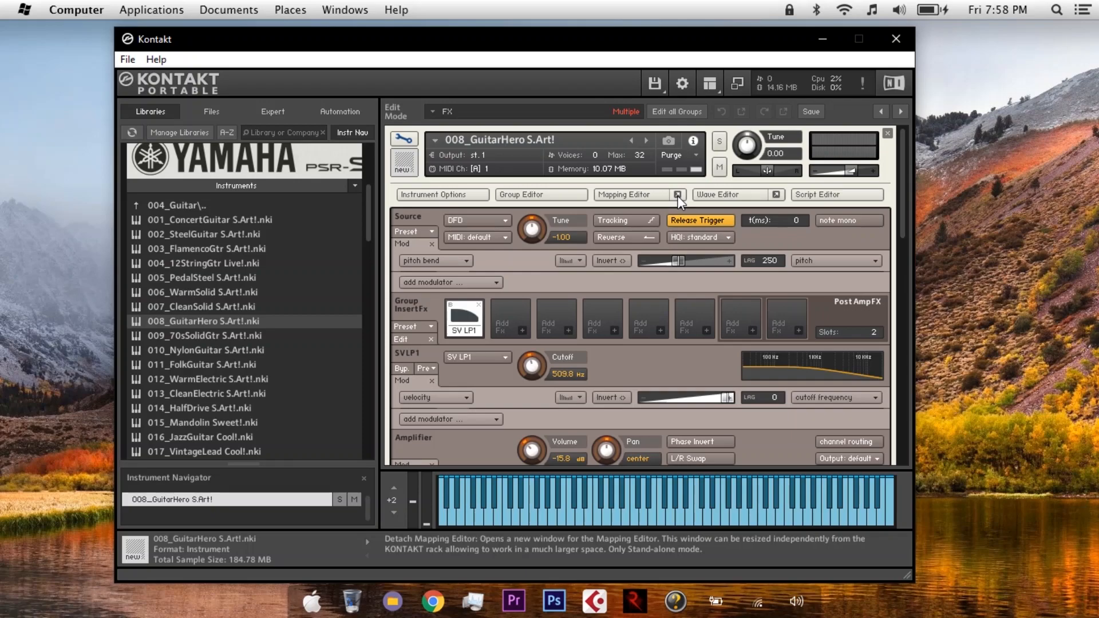
- Examine GuitarHero's sample zones as a list in the Mapping Editor, plus its source, group effect and amplifier settings
left_click(627, 198)
left_click(418, 233)
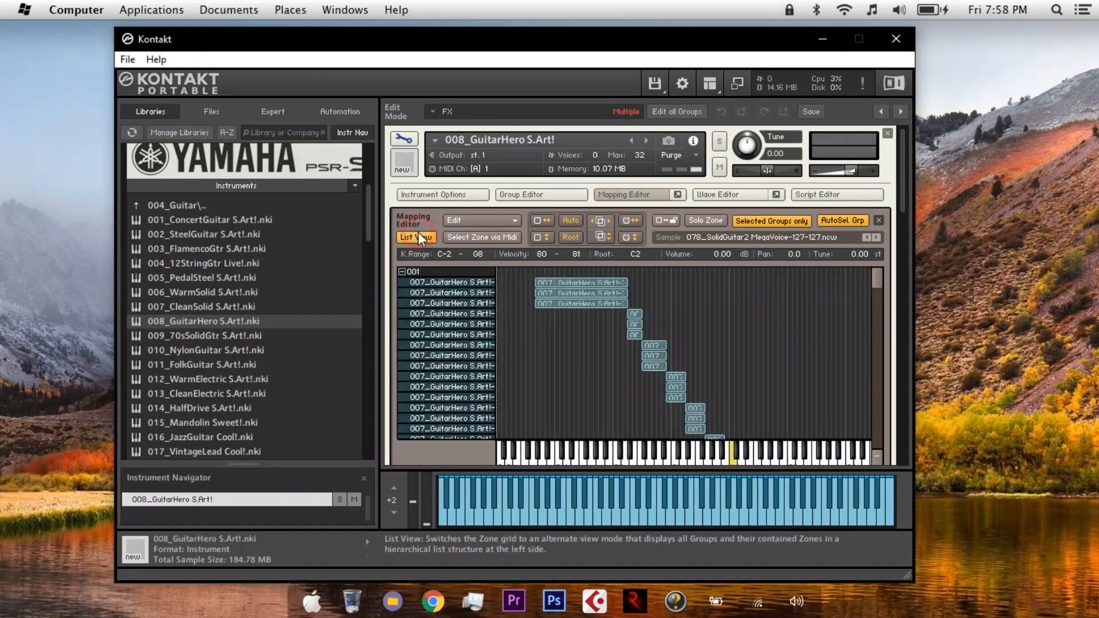
left_click_drag(879, 291, 850, 321)
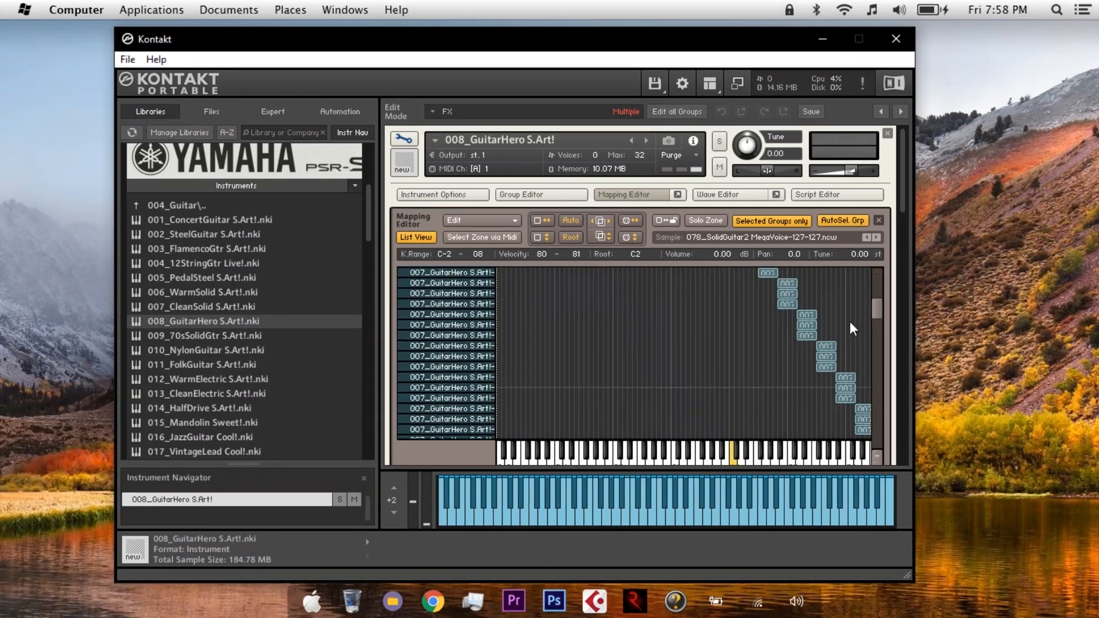
left_click(677, 194)
left_click(832, 255)
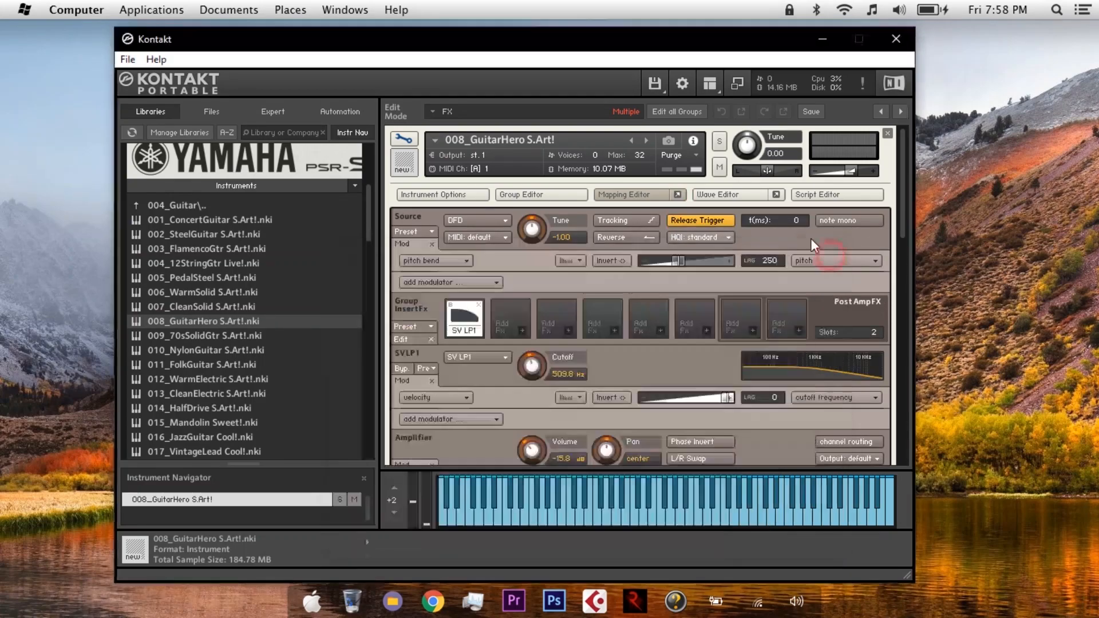
left_click(653, 195)
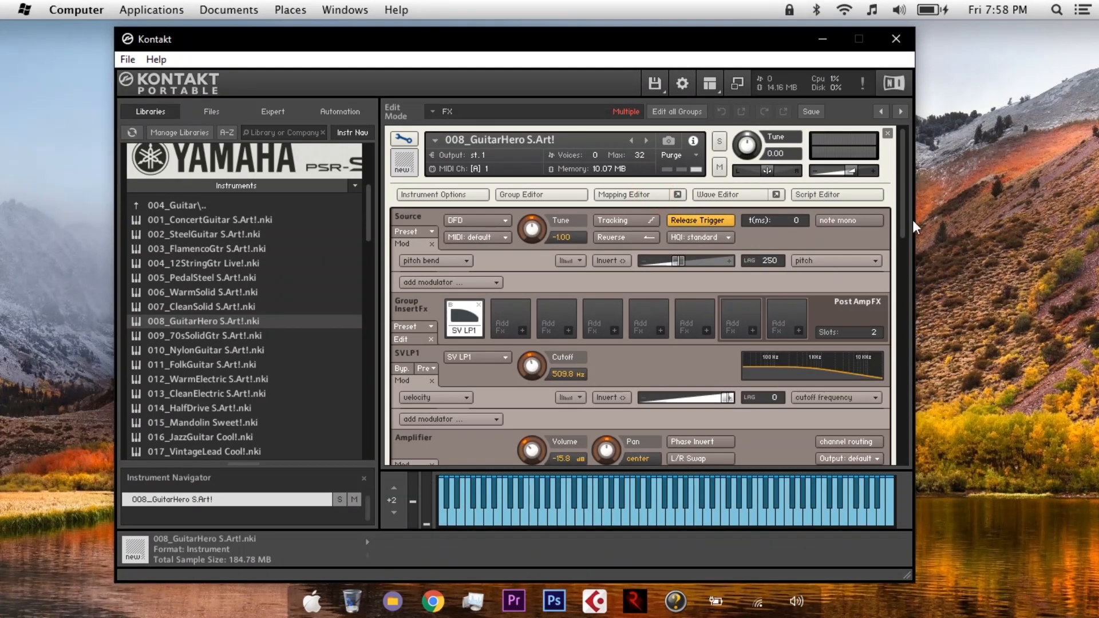
left_click_drag(902, 216, 902, 249)
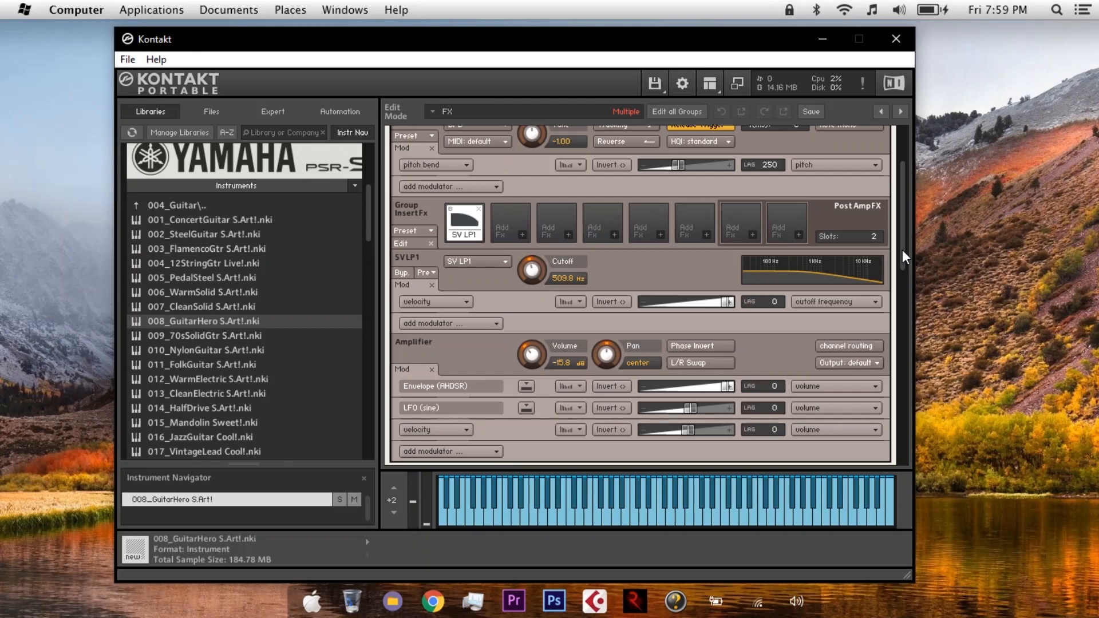
left_click_drag(902, 249, 901, 218)
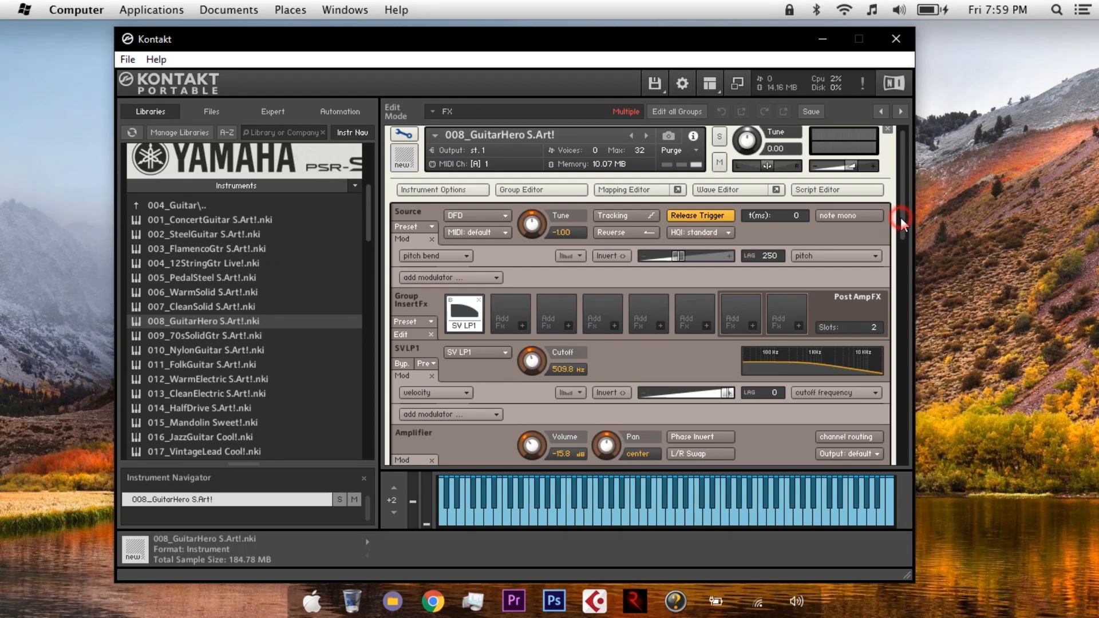
left_click_drag(901, 218, 901, 171)
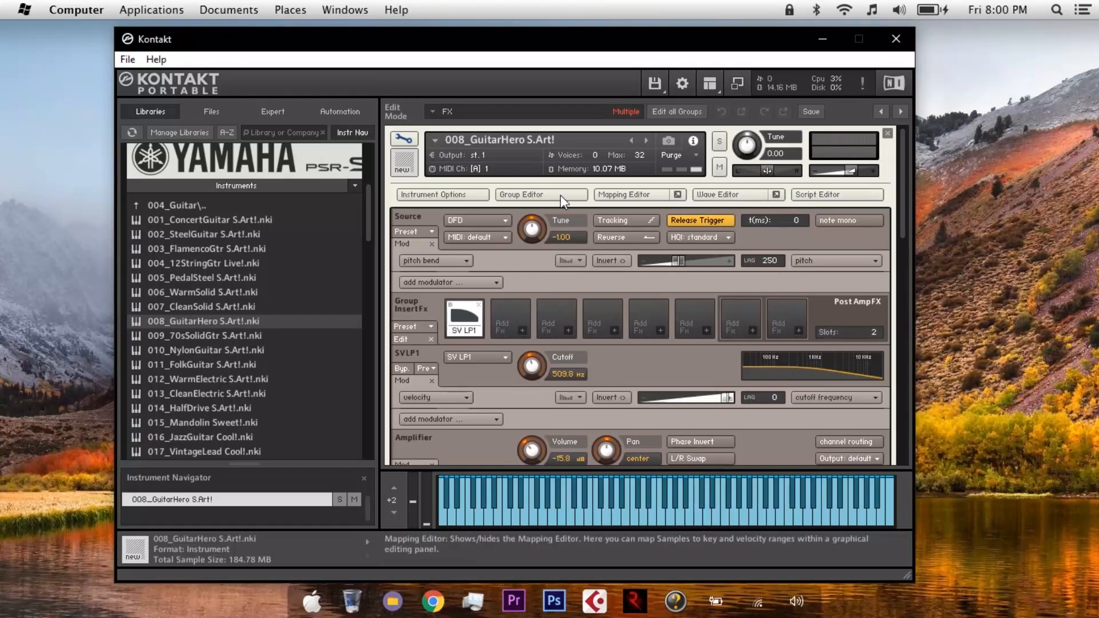
- Adjust the MIDI Transpose in GuitarHero's Instrument Options and return to the bank's slot list
left_click(448, 198)
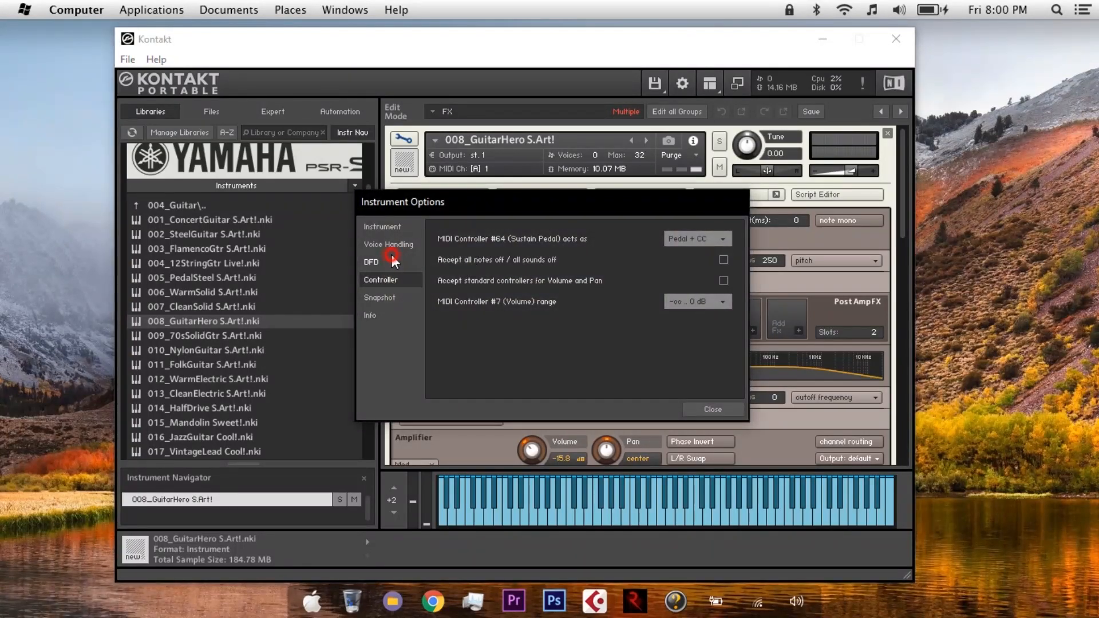
left_click(382, 227)
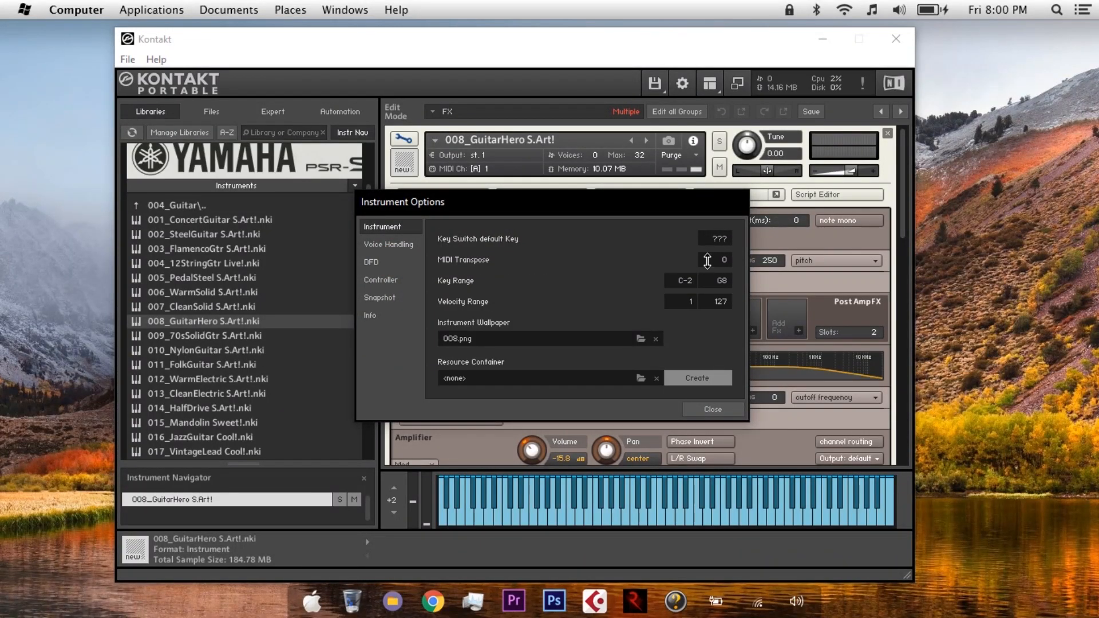
left_click_drag(716, 259, 720, 309)
left_click(709, 401)
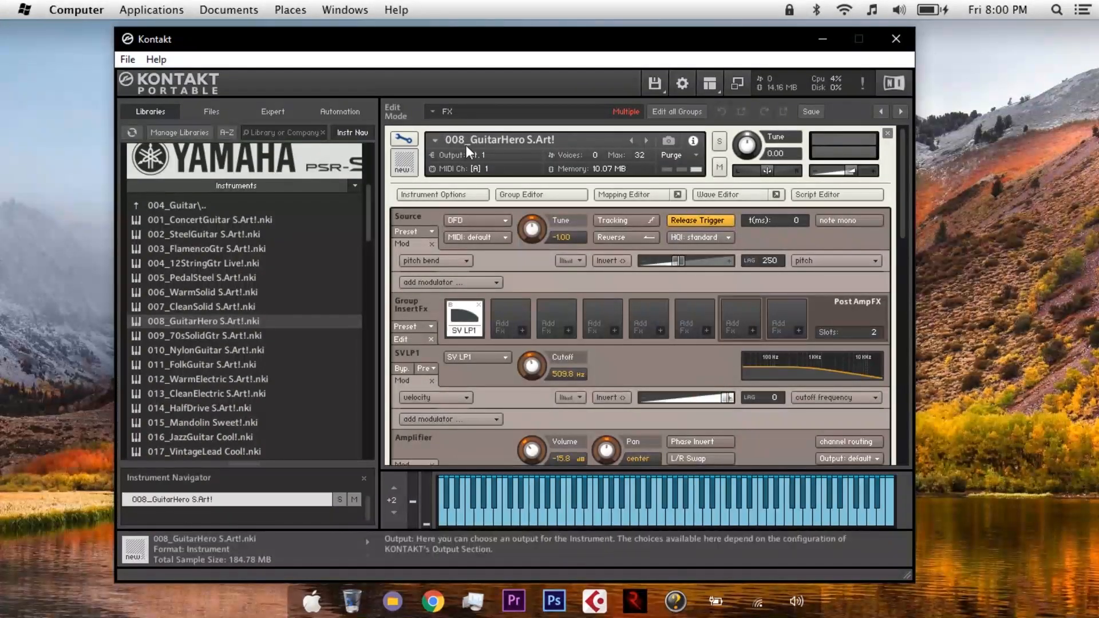
left_click(396, 143)
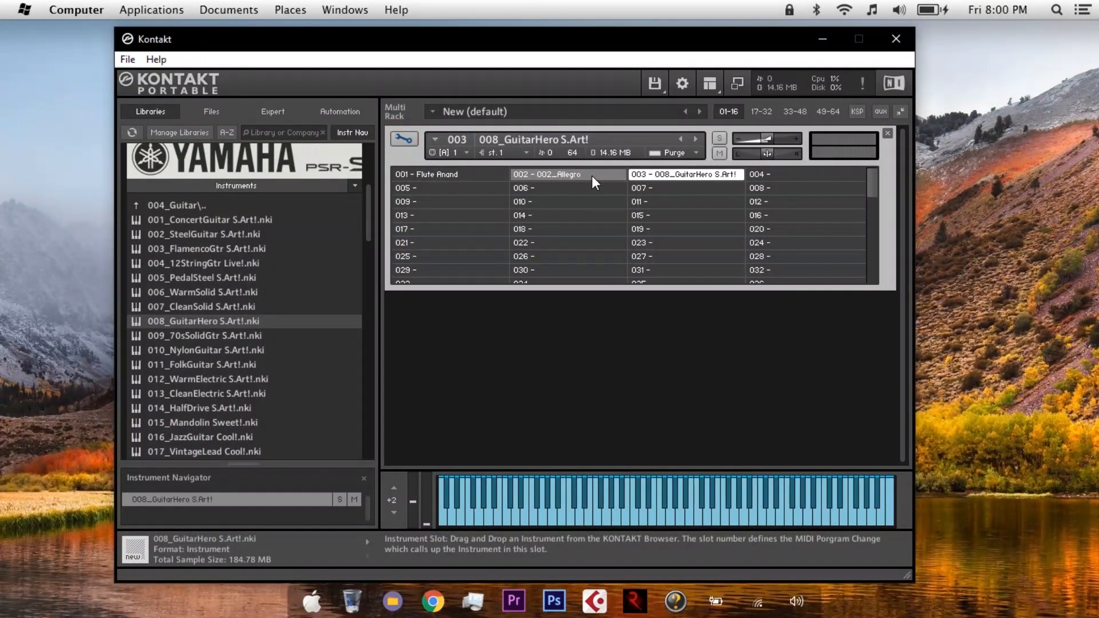
- Audition the bank's sounds in slots 001, 002 and 003 by playing a note on each
left_click(591, 176)
left_click(468, 172)
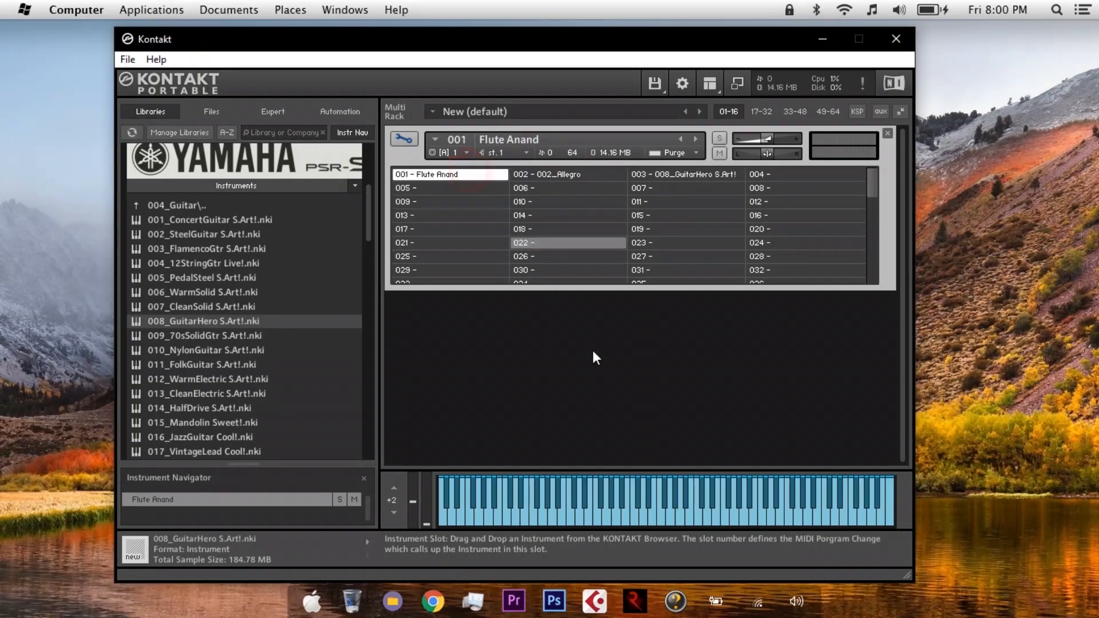
left_click(629, 514)
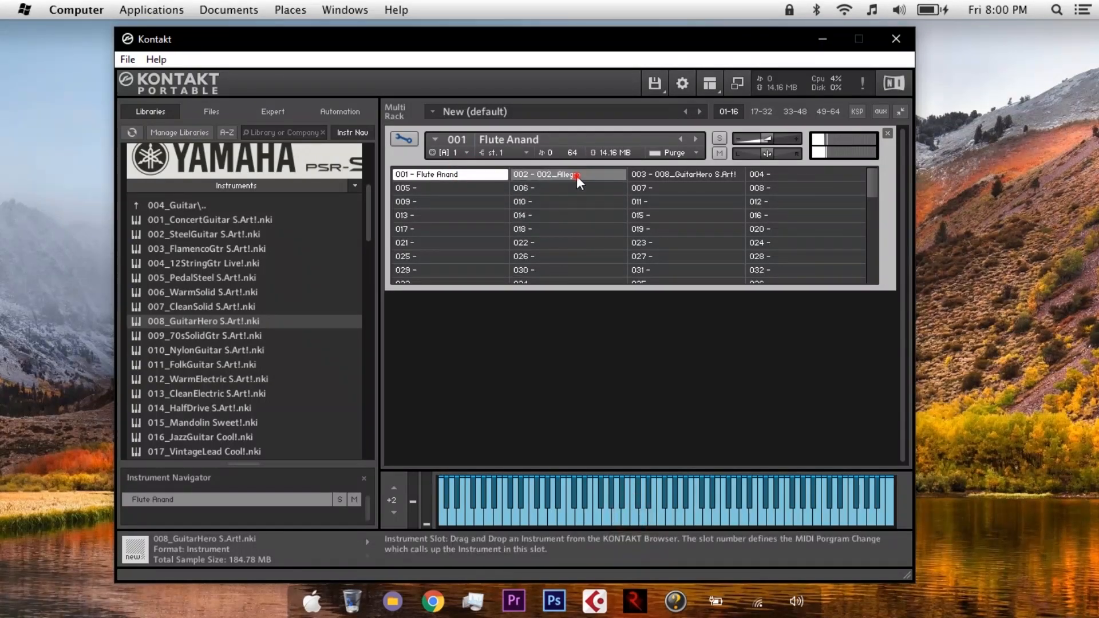
left_click(576, 177)
left_click(638, 513)
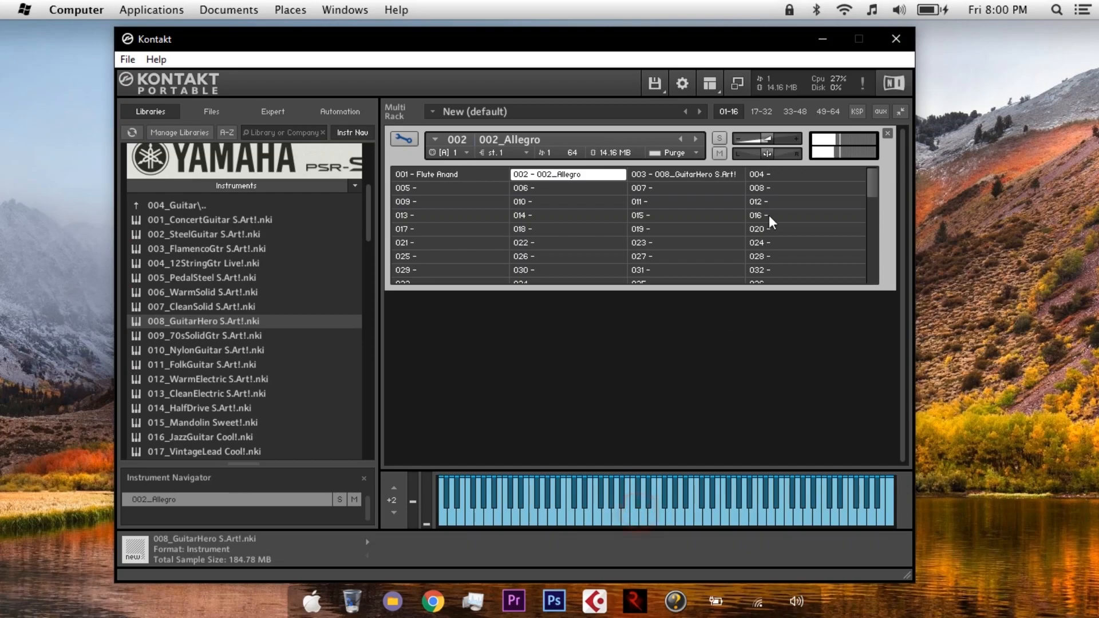
left_click(700, 175)
left_click(637, 510)
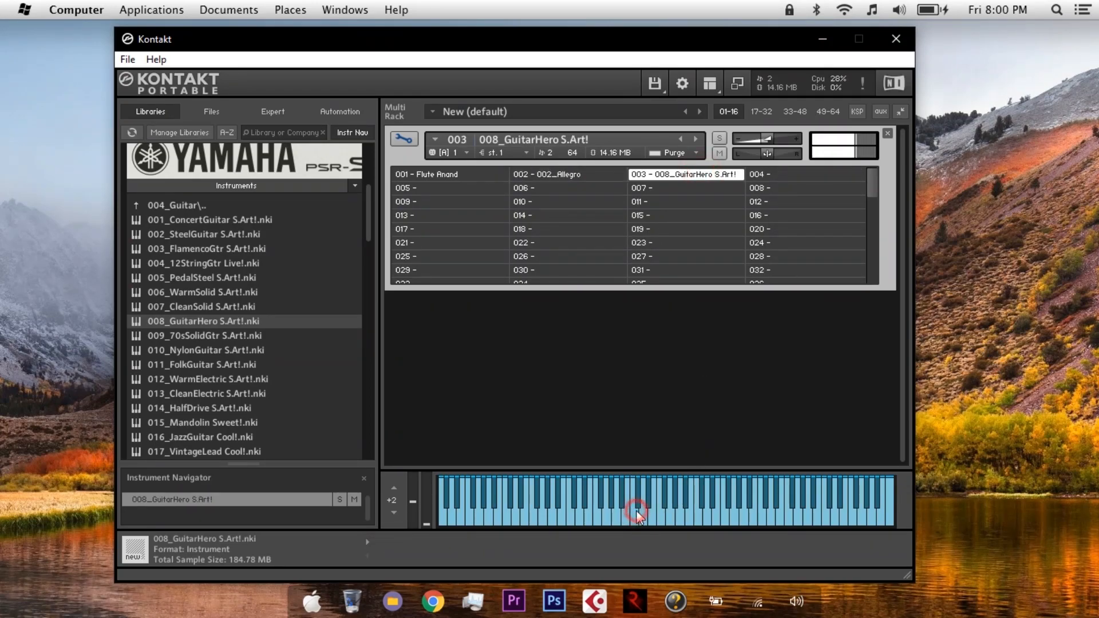
left_click(635, 514)
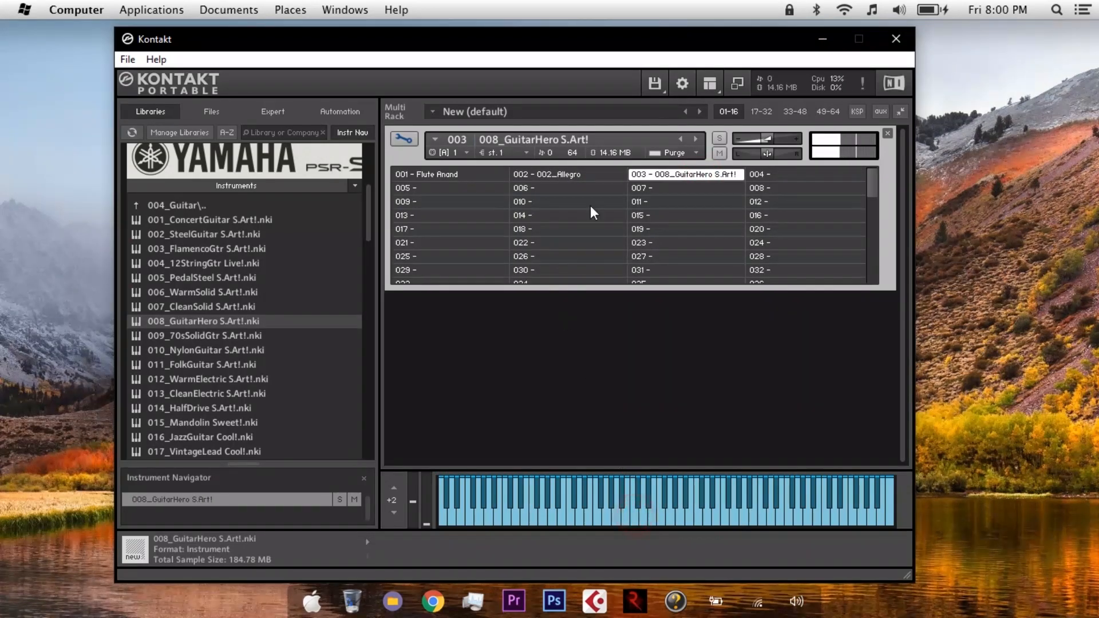
- Load the factory Change Velocity script preset into GuitarHero's first script slot and set its minimum velocity to 104
double_click(673, 174)
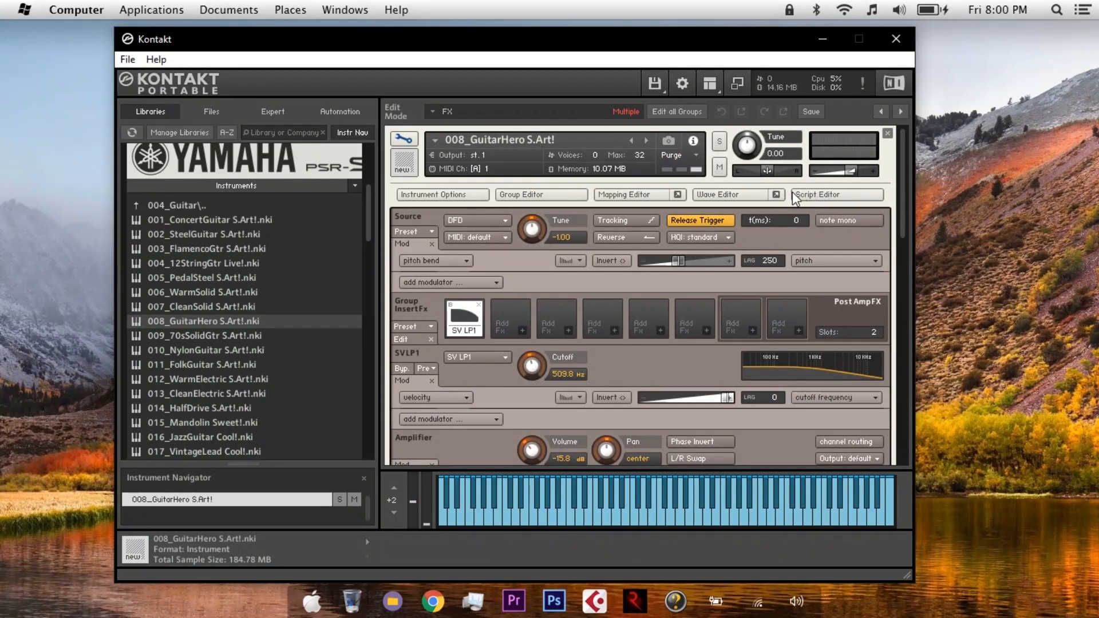
left_click(818, 193)
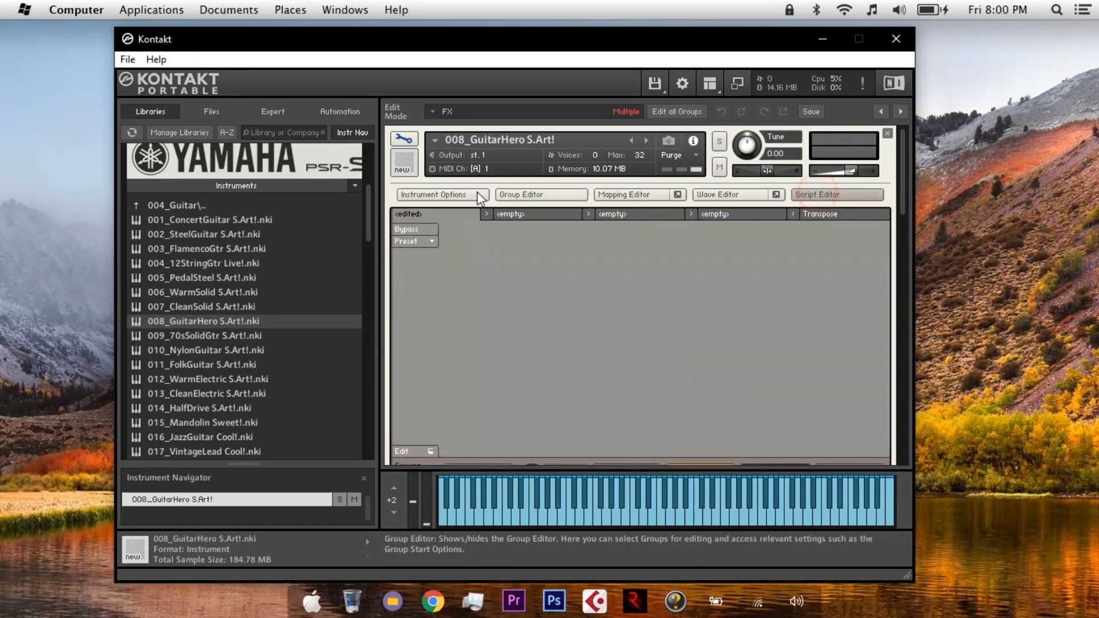
left_click(430, 241)
mouse_move(429, 255)
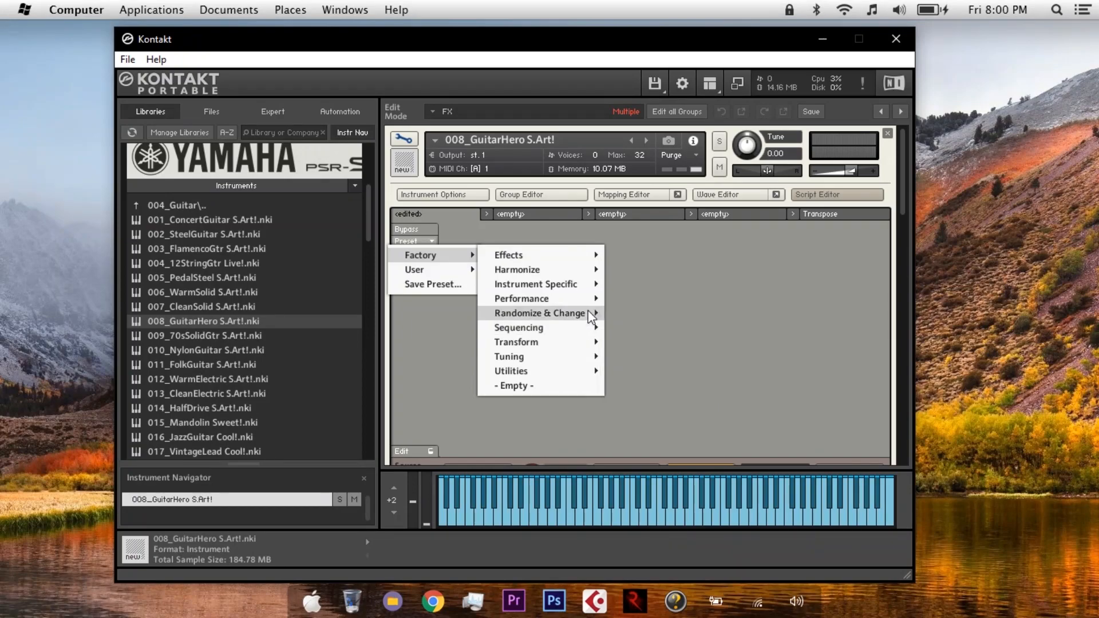
mouse_move(593, 325)
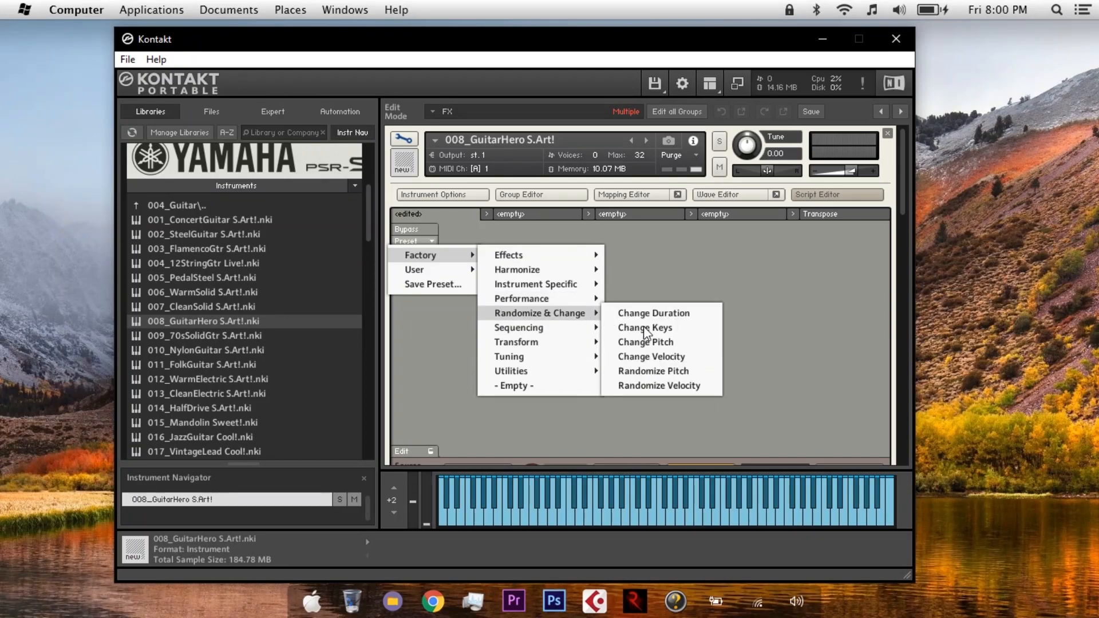
left_click(660, 358)
left_click_drag(822, 293, 830, 143)
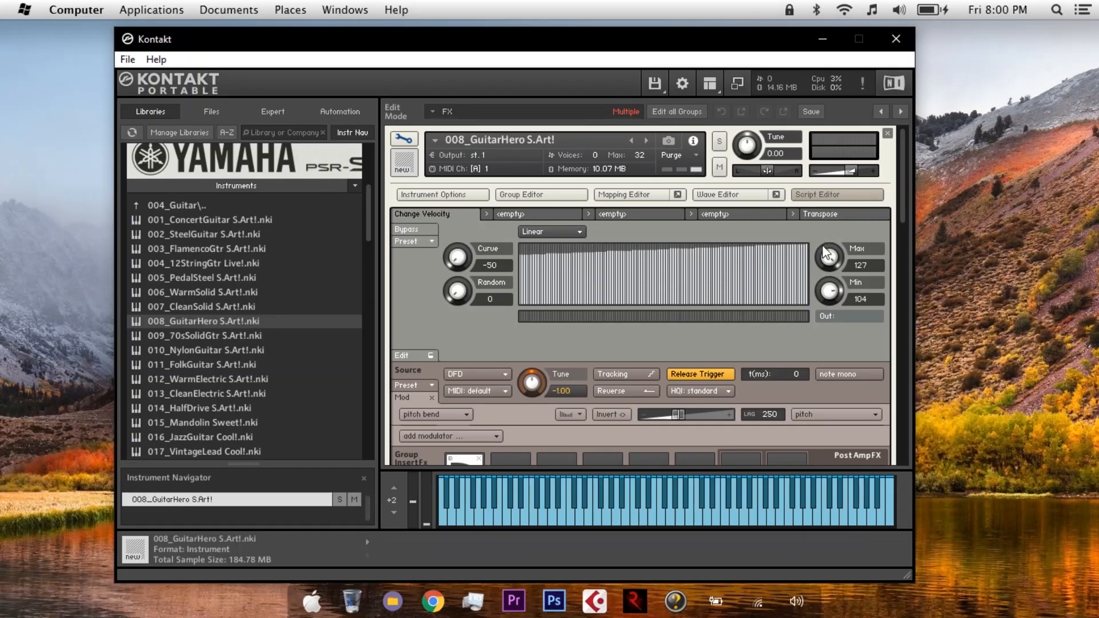
- Set the Change Velocity script's maximum velocity to 106 and audition GuitarHero with a few notes
left_click_drag(829, 257, 831, 289)
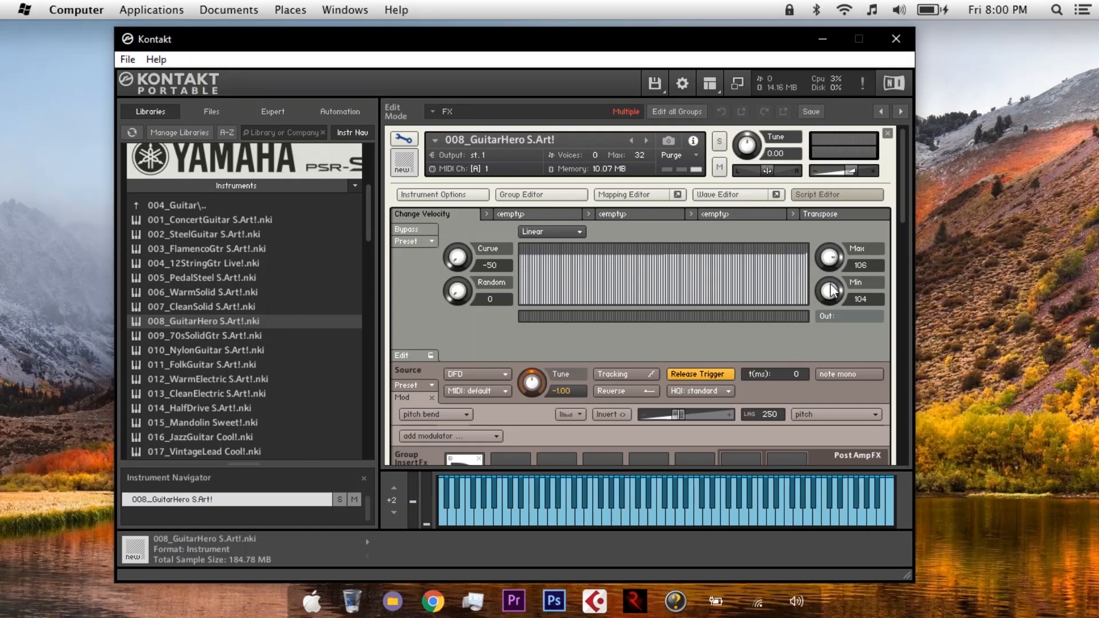
left_click(695, 507)
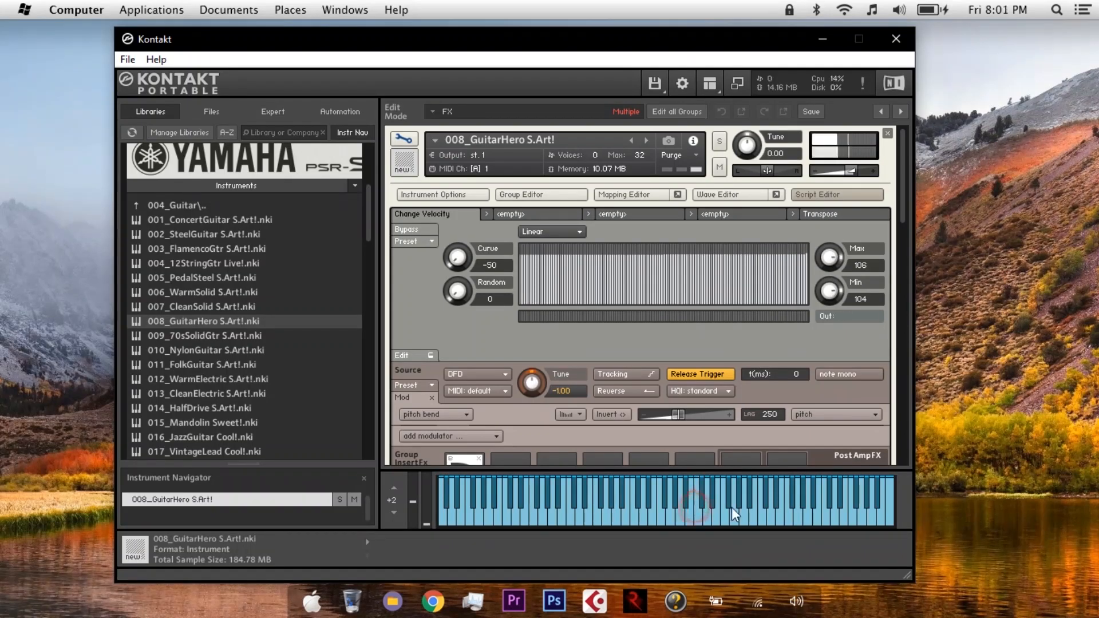
left_click(731, 507)
left_click(713, 507)
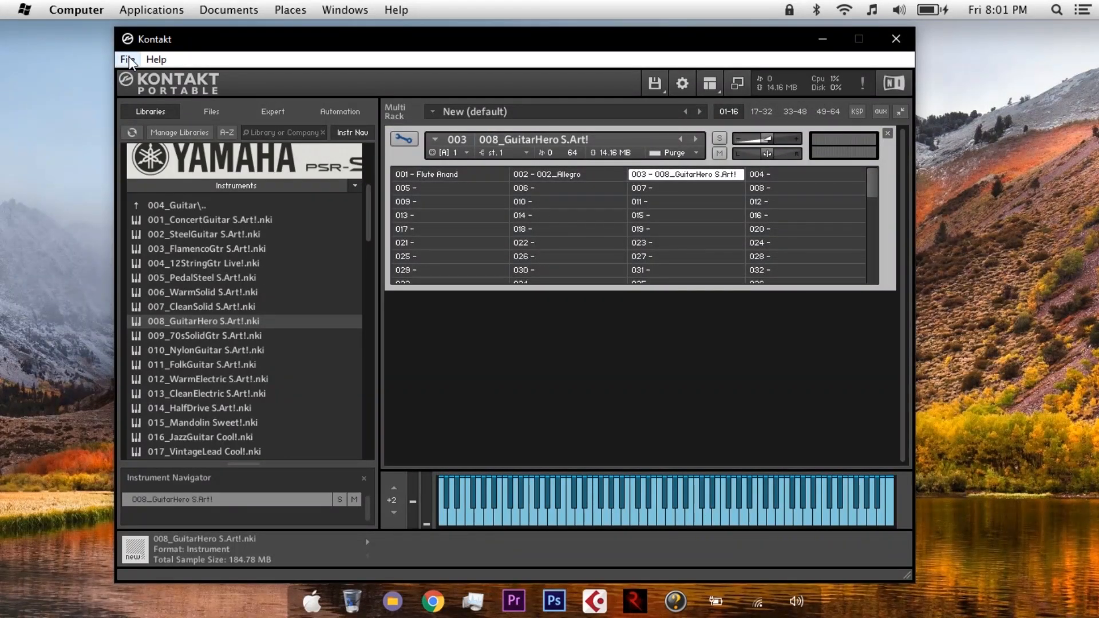
- Review the MIDI input and output port assignments in Kontakt's options, then close them
left_click(125, 60)
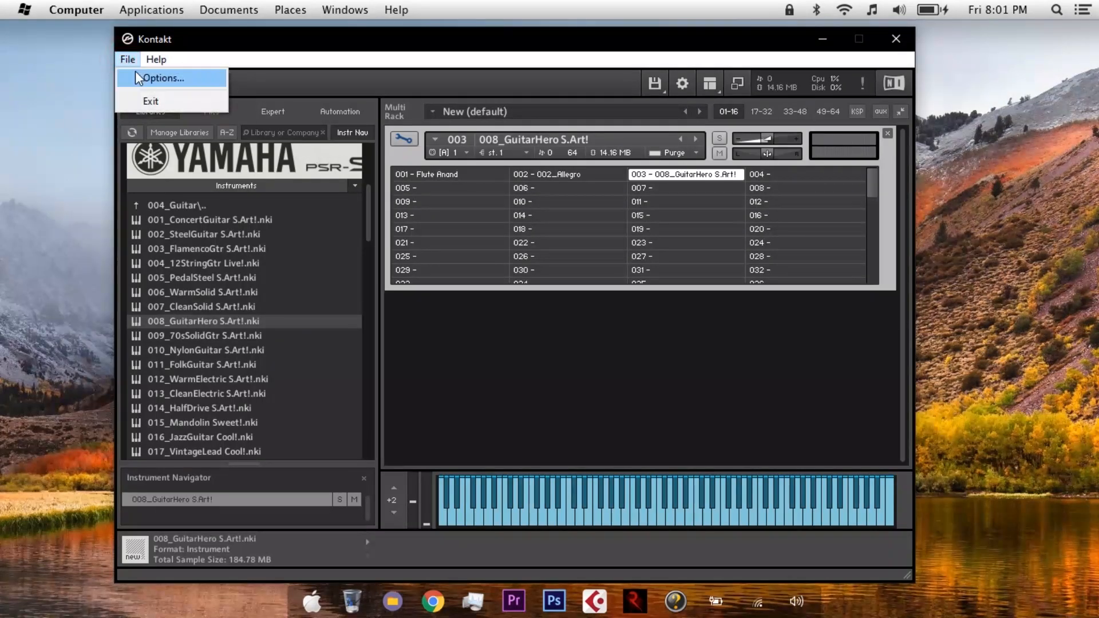
left_click(137, 75)
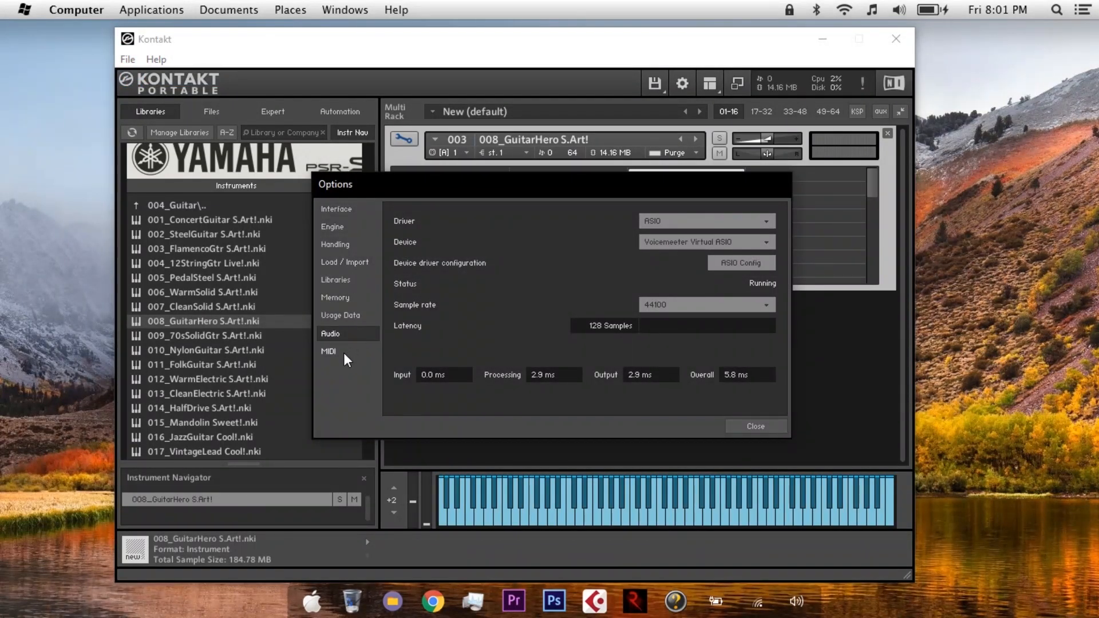
left_click(342, 354)
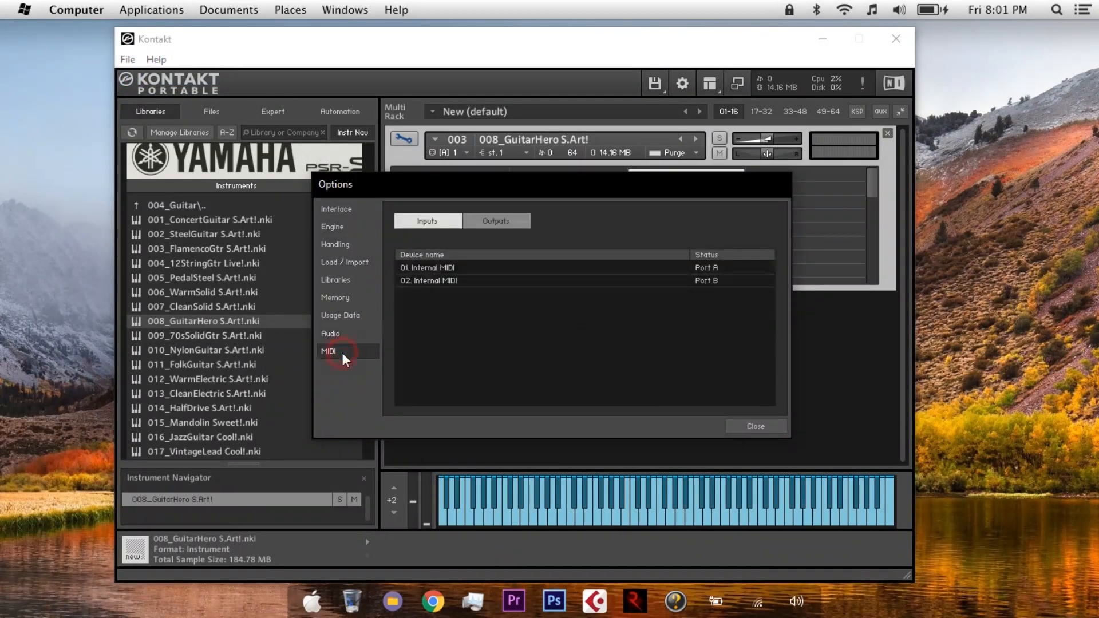
left_click(484, 225)
left_click(434, 226)
left_click(498, 220)
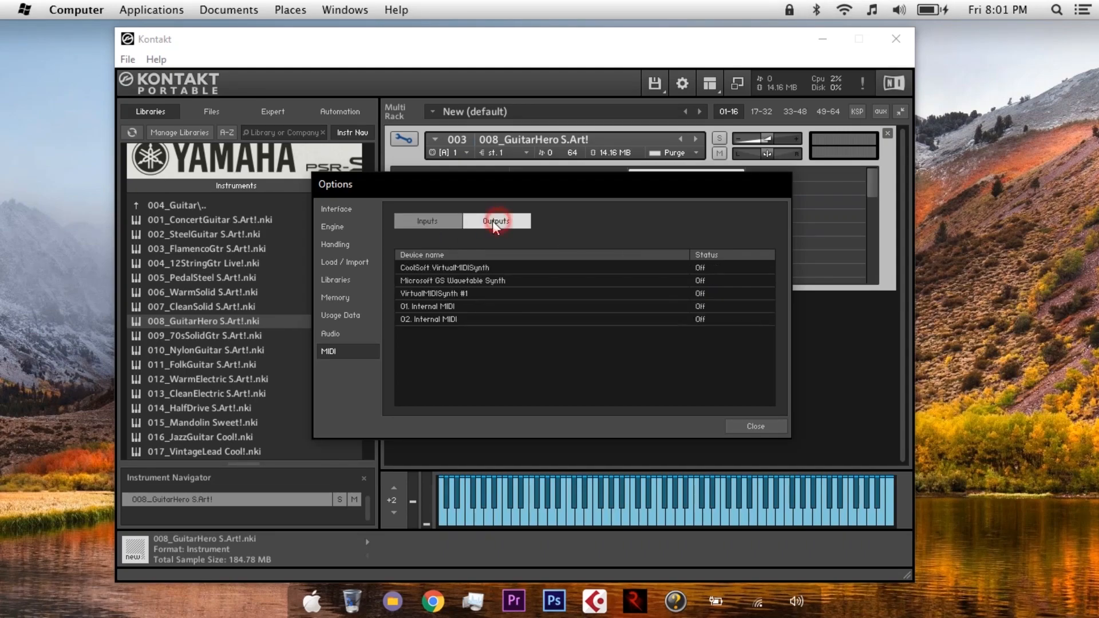
left_click(428, 220)
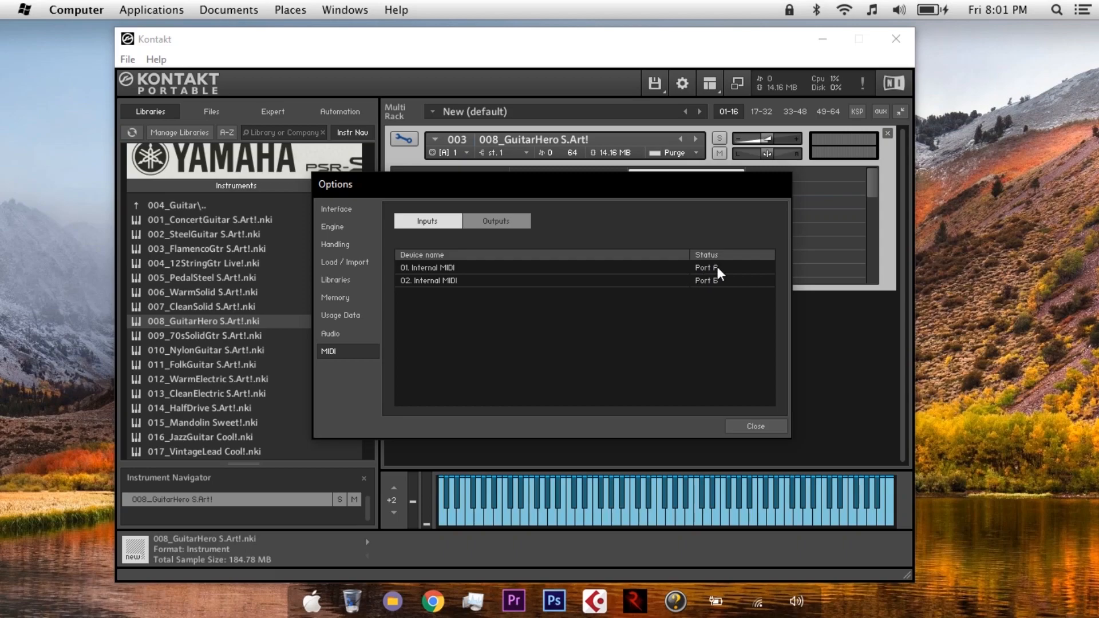
left_click(759, 426)
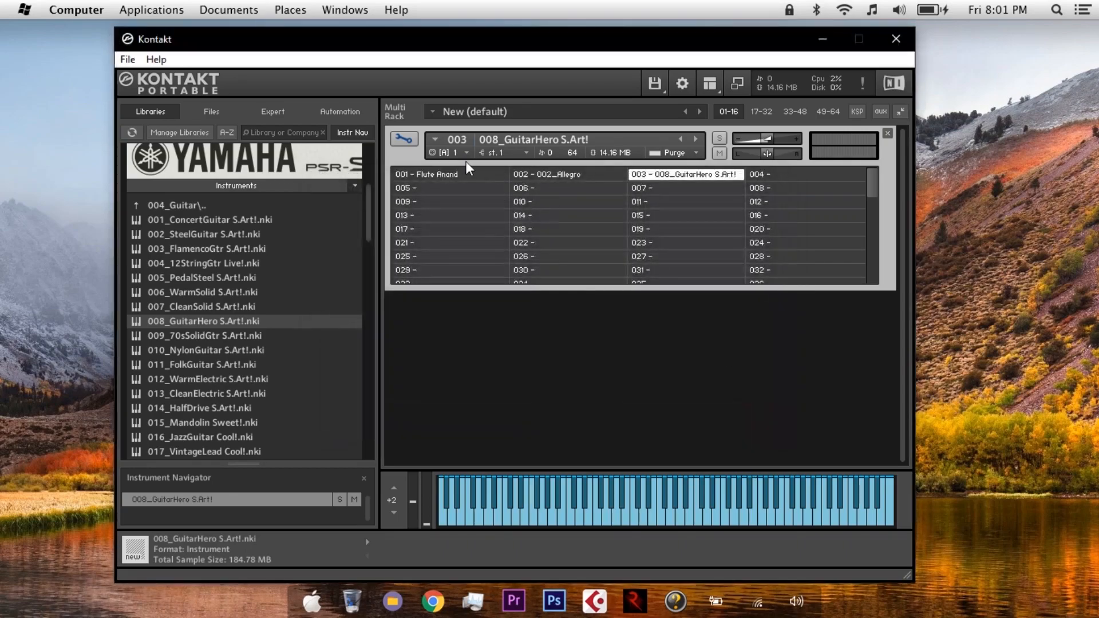
- Assign the instrument bank's MIDI input to Port A (01. Internal MIDI), channel 1
left_click(465, 153)
mouse_move(540, 181)
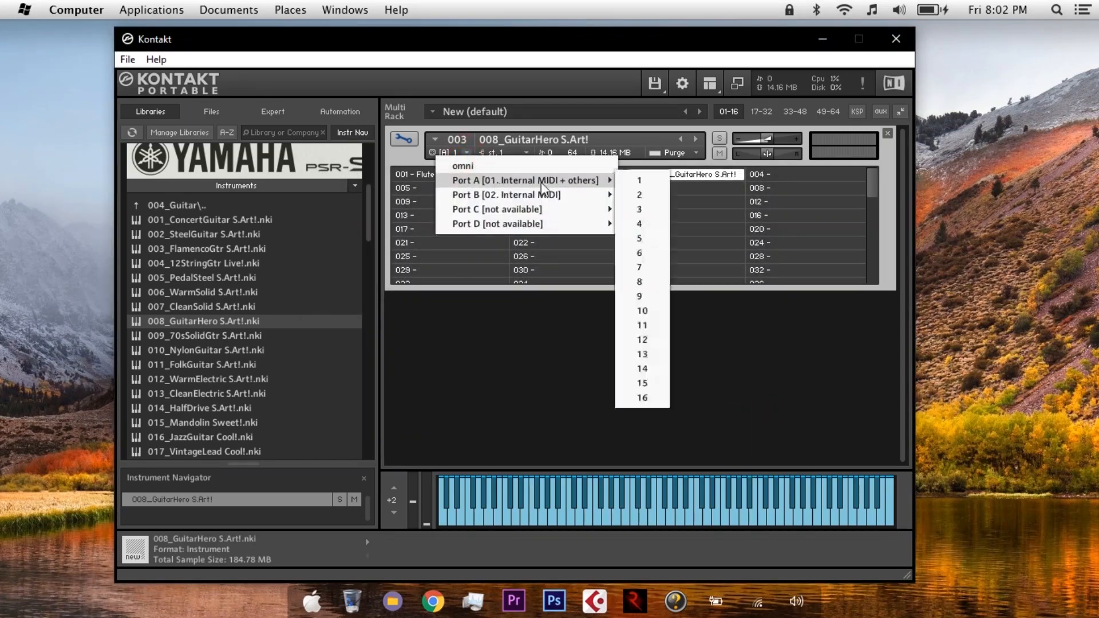
left_click(639, 182)
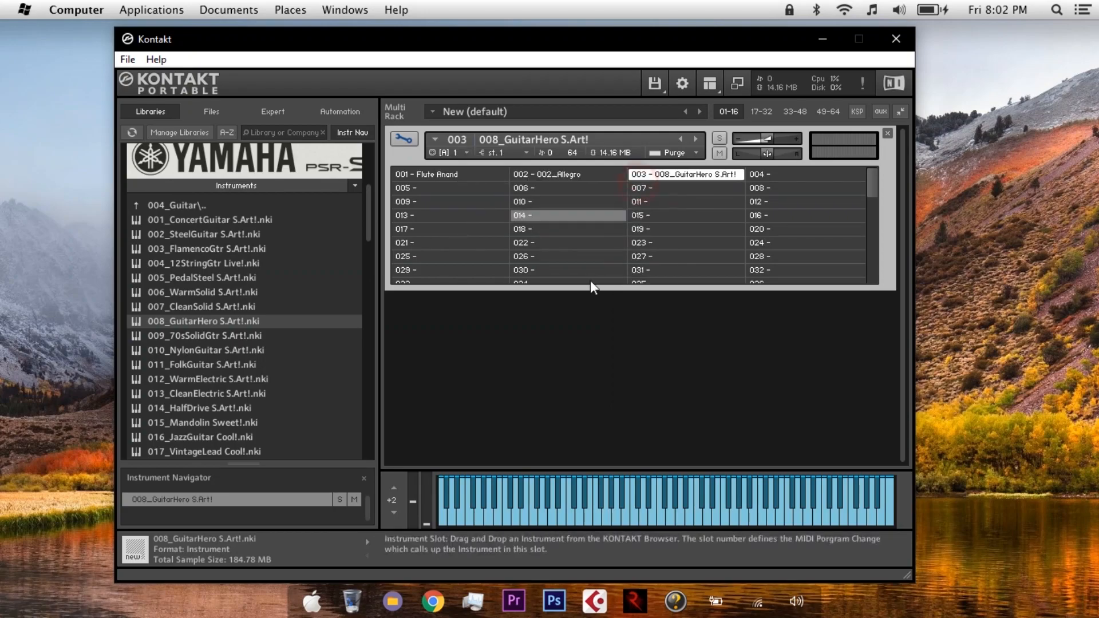
- Purge the bank's unused samples by updating its sample pool
left_click(696, 154)
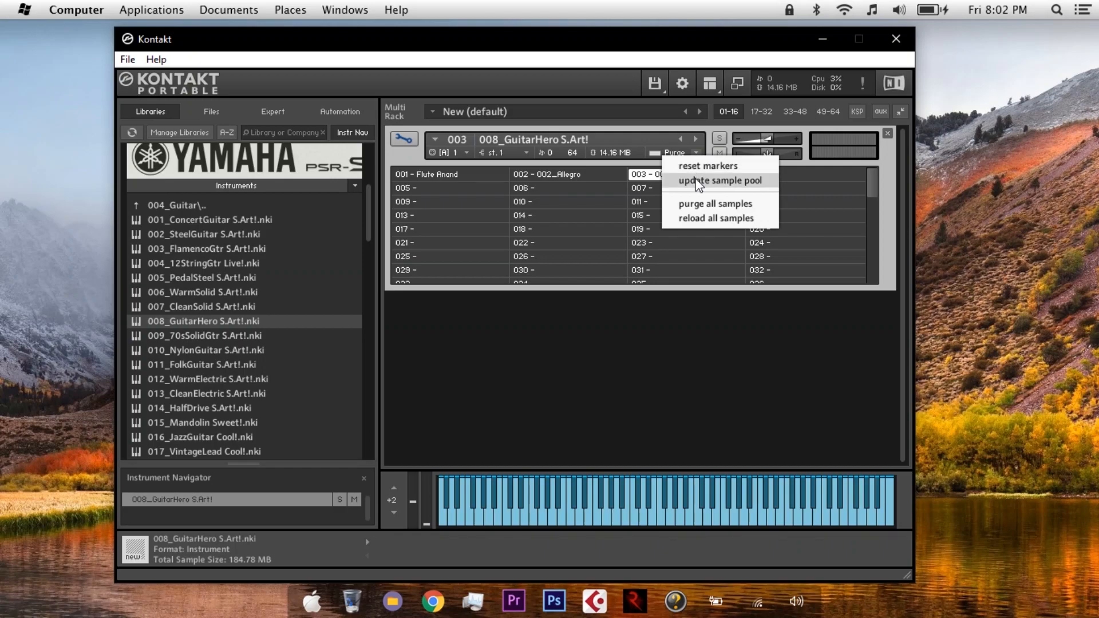
left_click(696, 182)
left_click(611, 336)
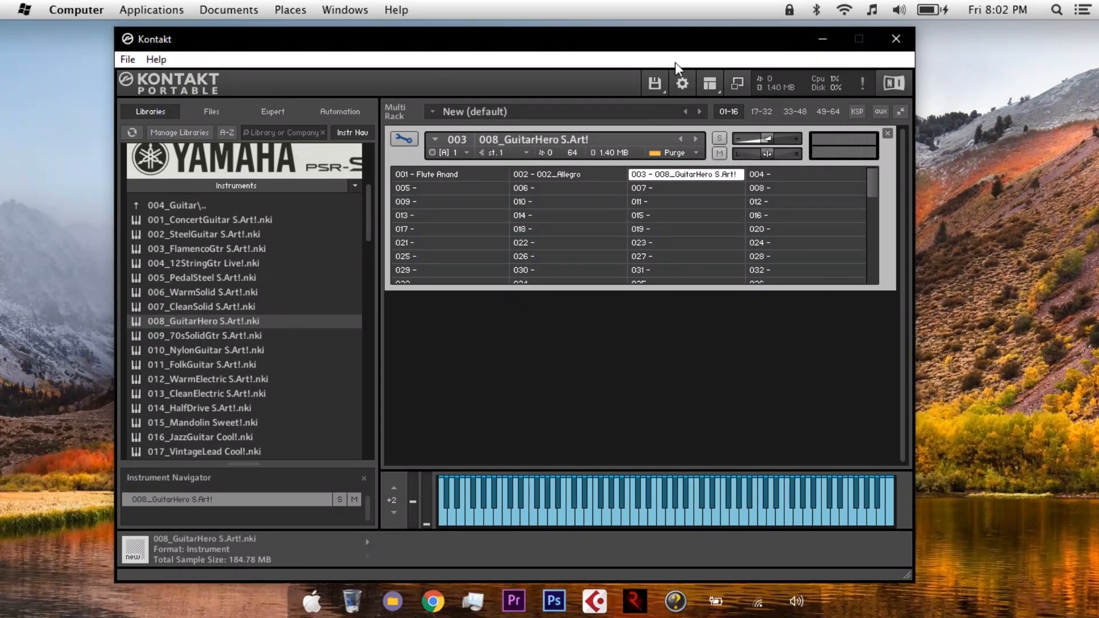
left_click(660, 85)
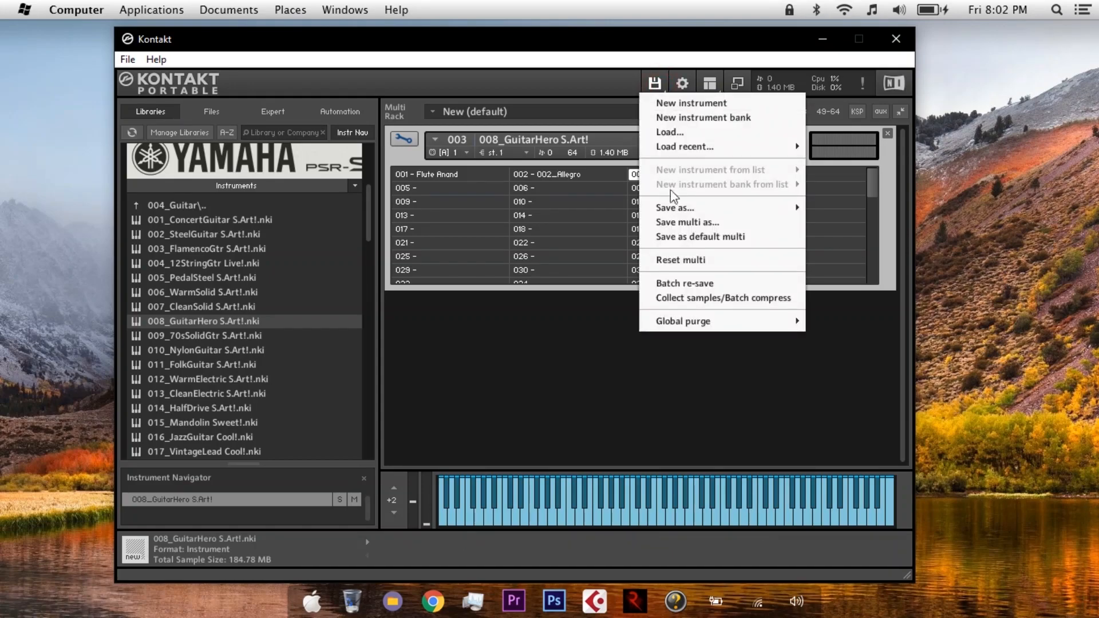
left_click(684, 223)
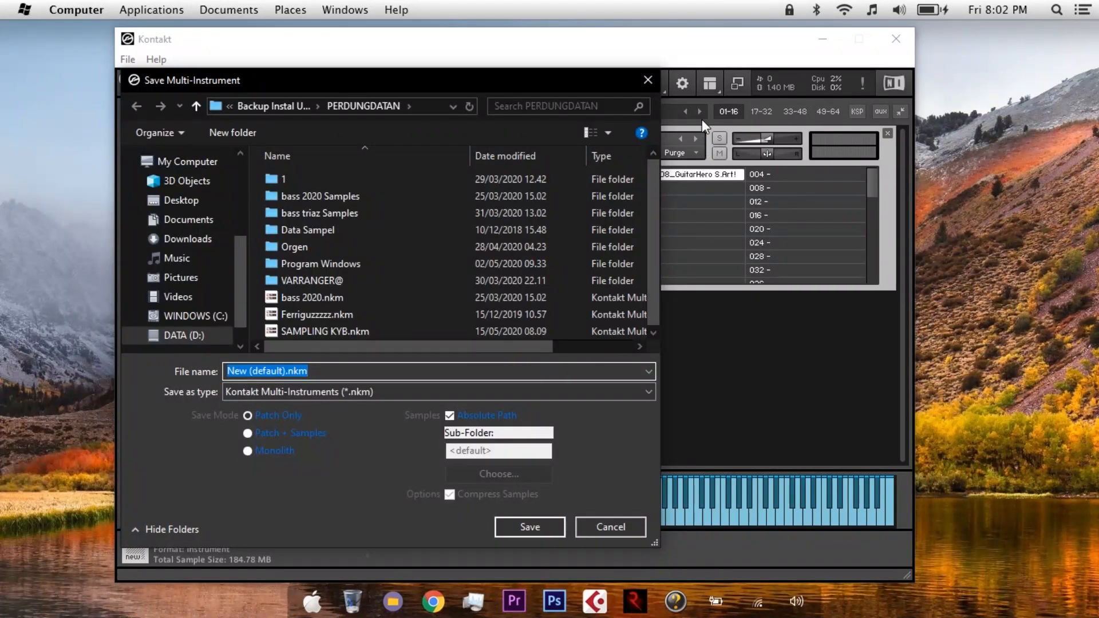
left_click(644, 71)
- Save the multi as a Kontakt Multi-Instrument named tutorial in the PERDUNGDATAN folder, patch only
left_click(655, 89)
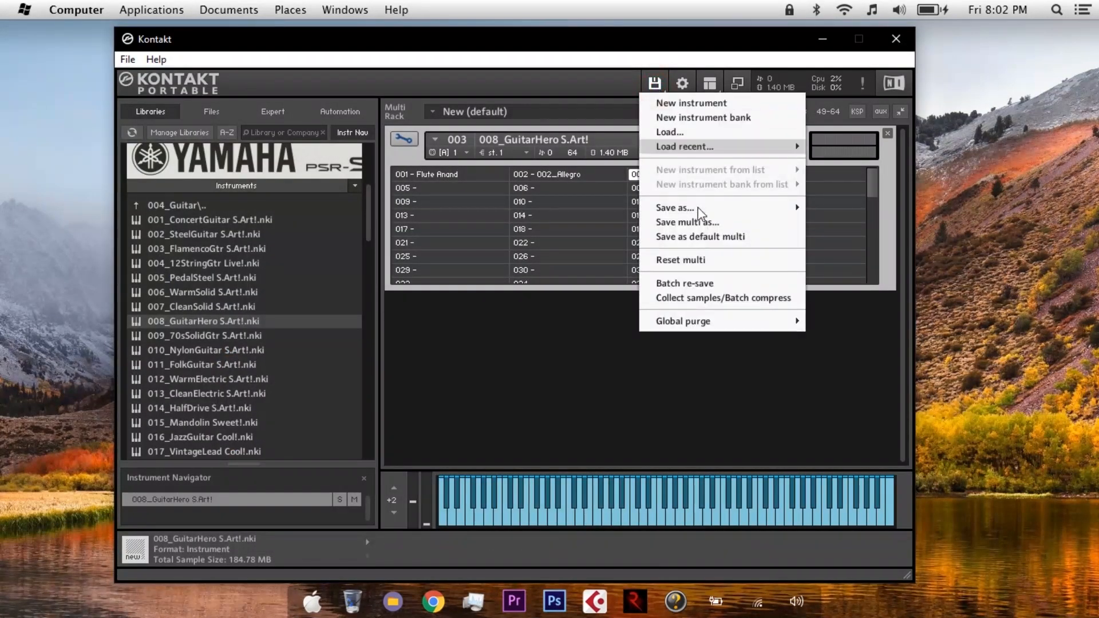
left_click(698, 222)
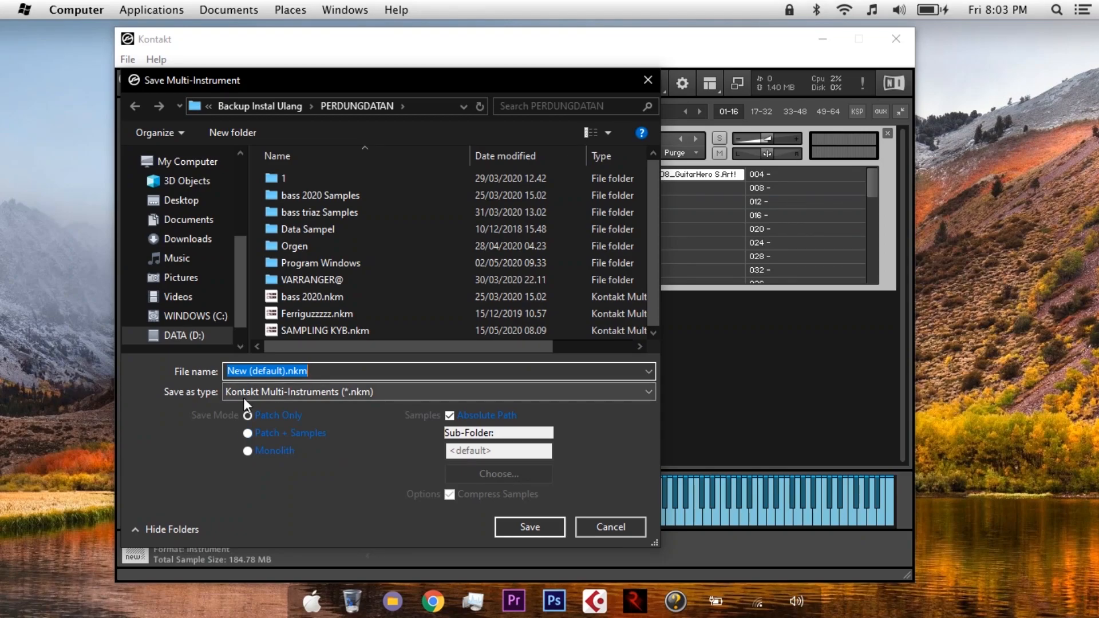
type("tuto")
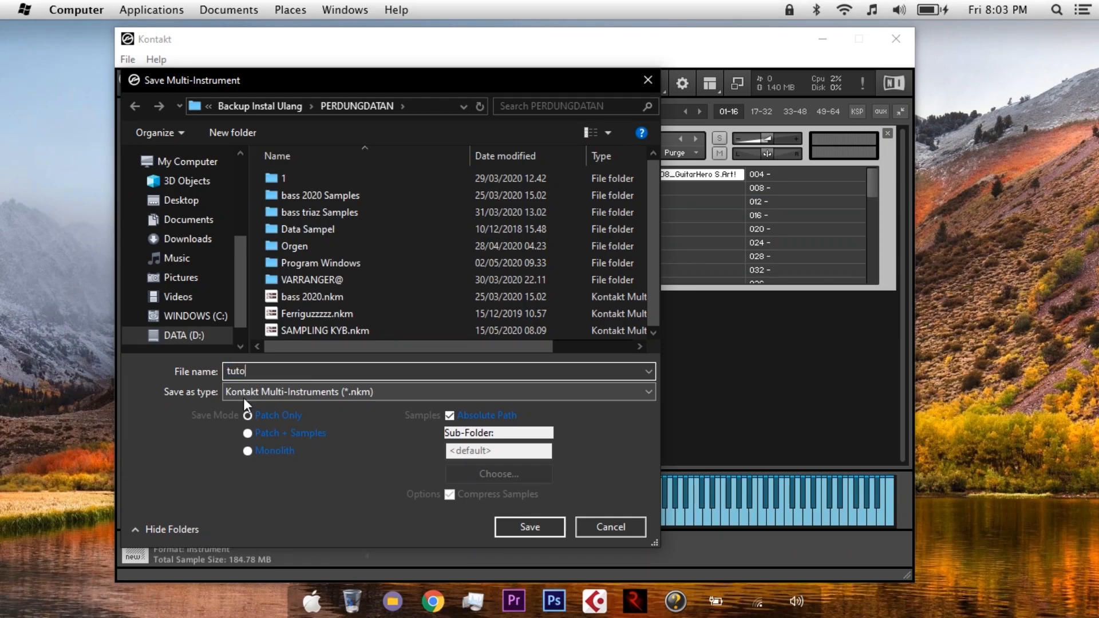
type("rial")
left_click(509, 525)
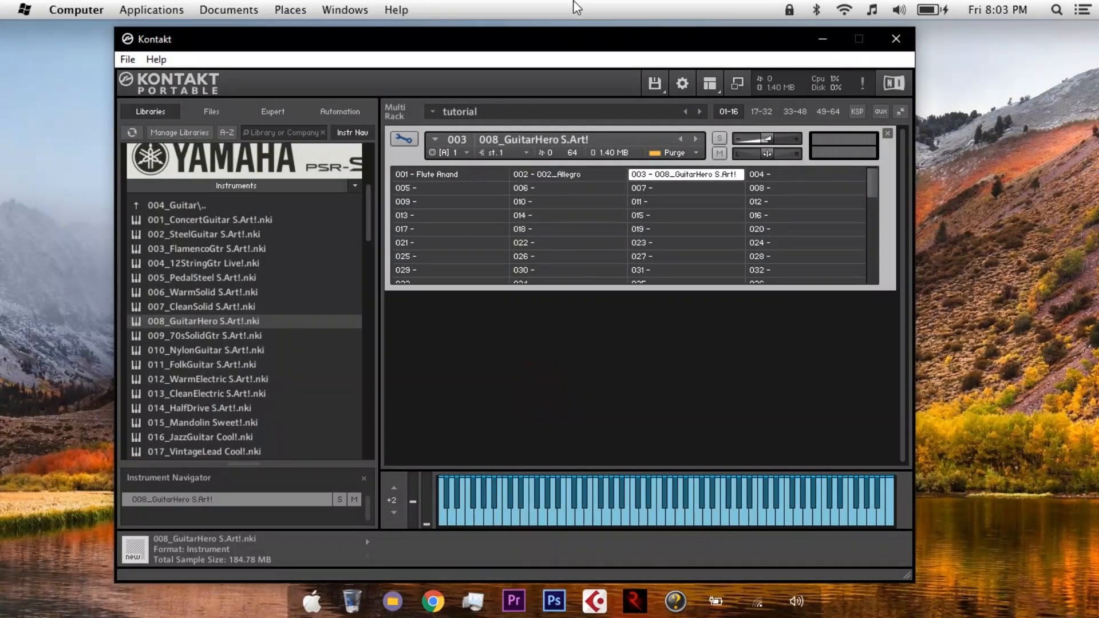
- Move the Kontakt window aside and launch One Man Band by searching for omb
left_click_drag(534, 41, 729, 48)
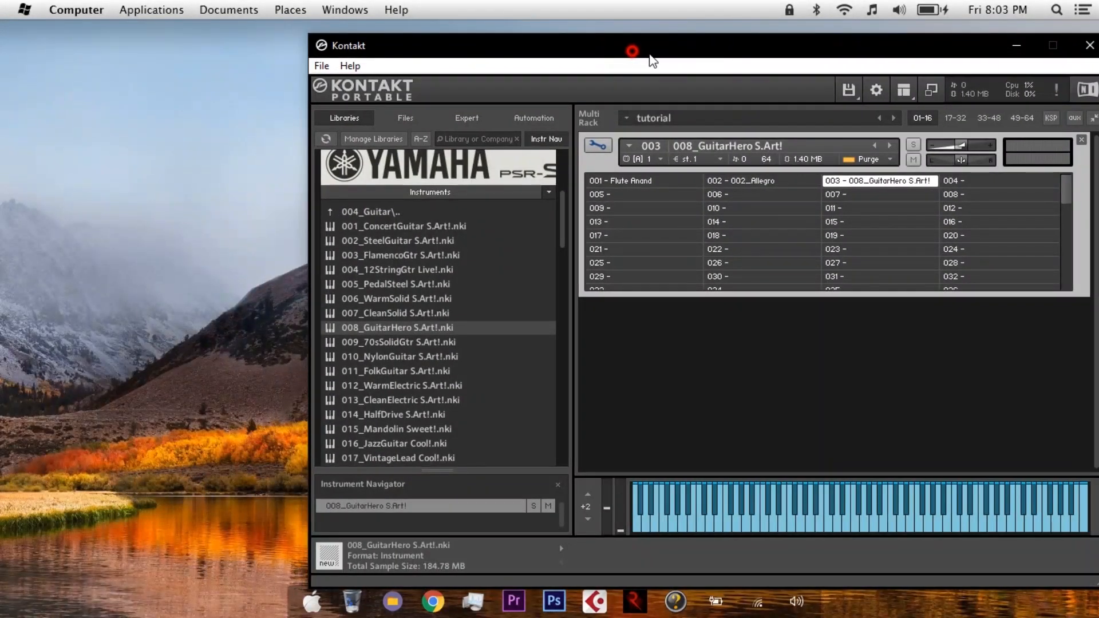
left_click_drag(650, 56, 698, 62)
left_click(312, 601)
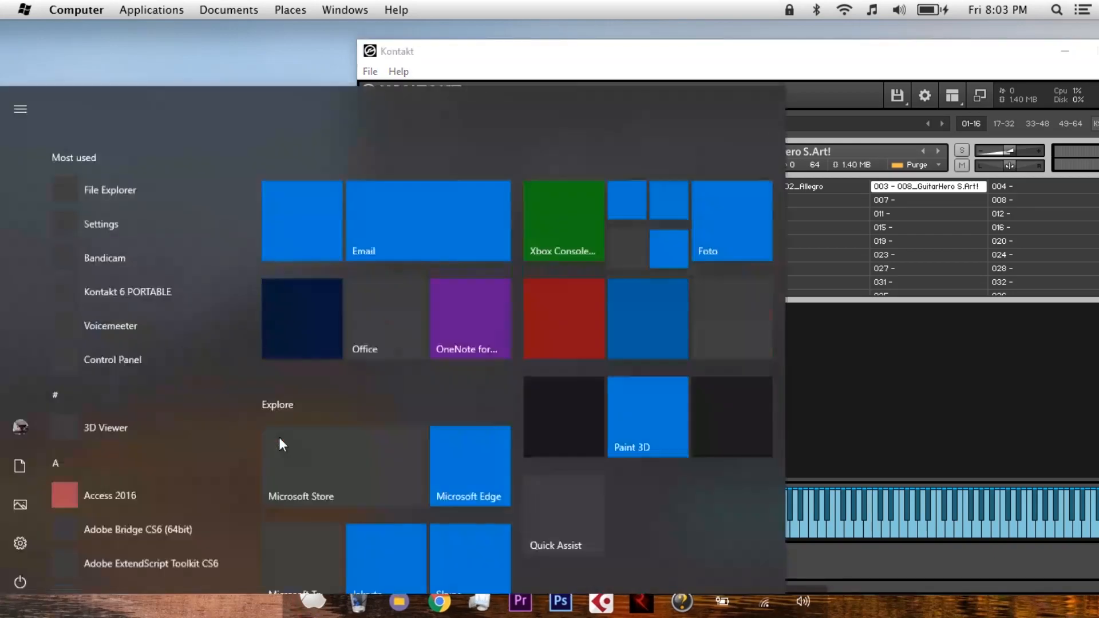
type("omb")
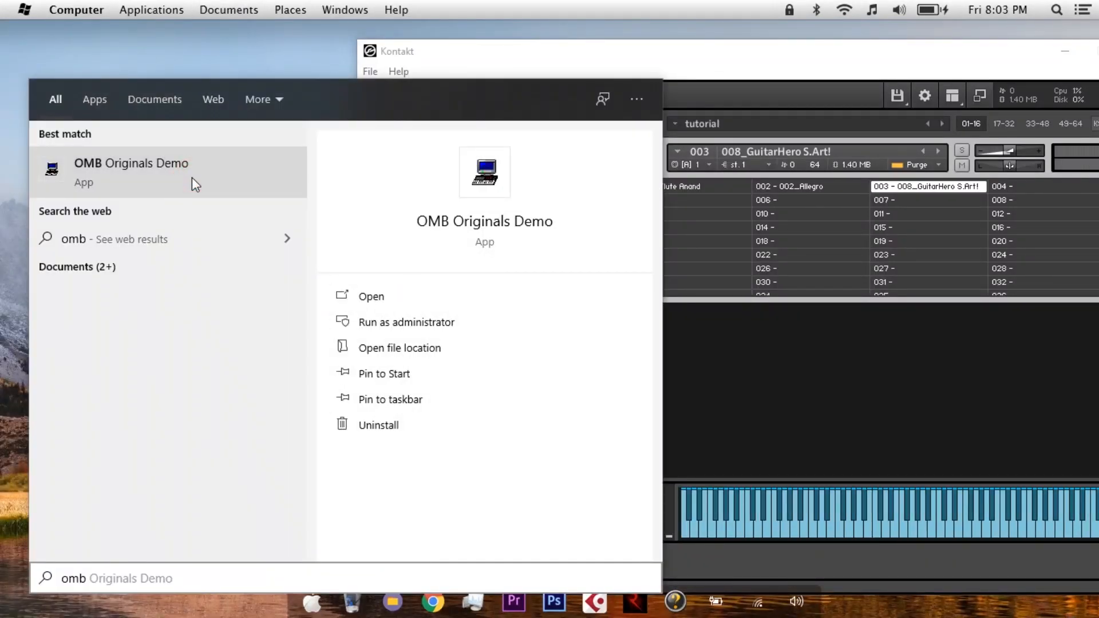
left_click(192, 179)
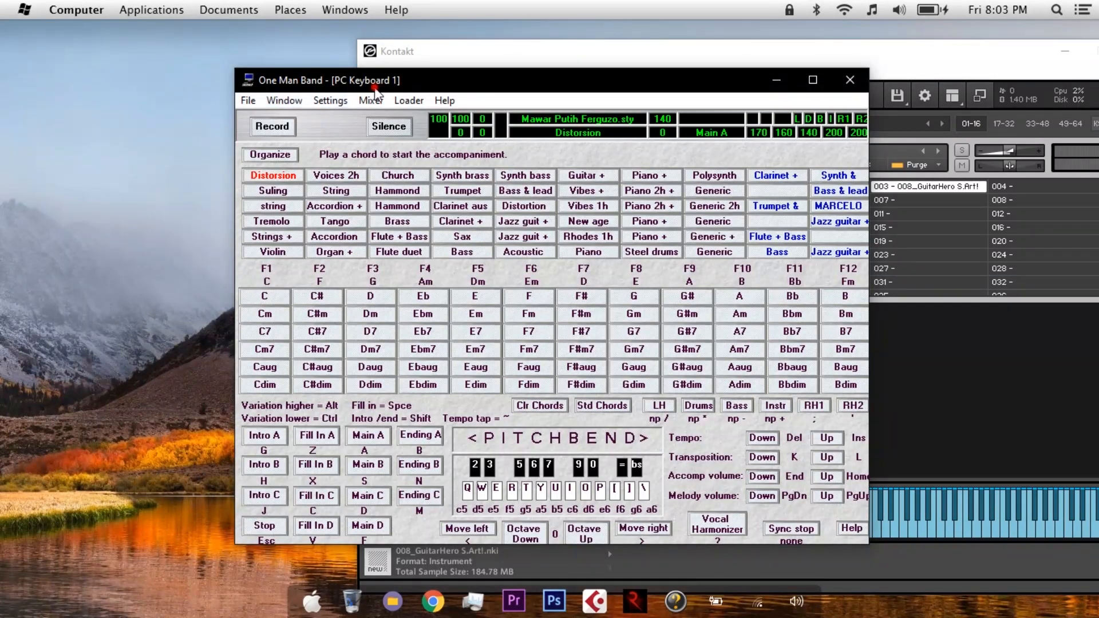
- Check which MIDI input devices are available in One Man Band's settings
left_click(340, 101)
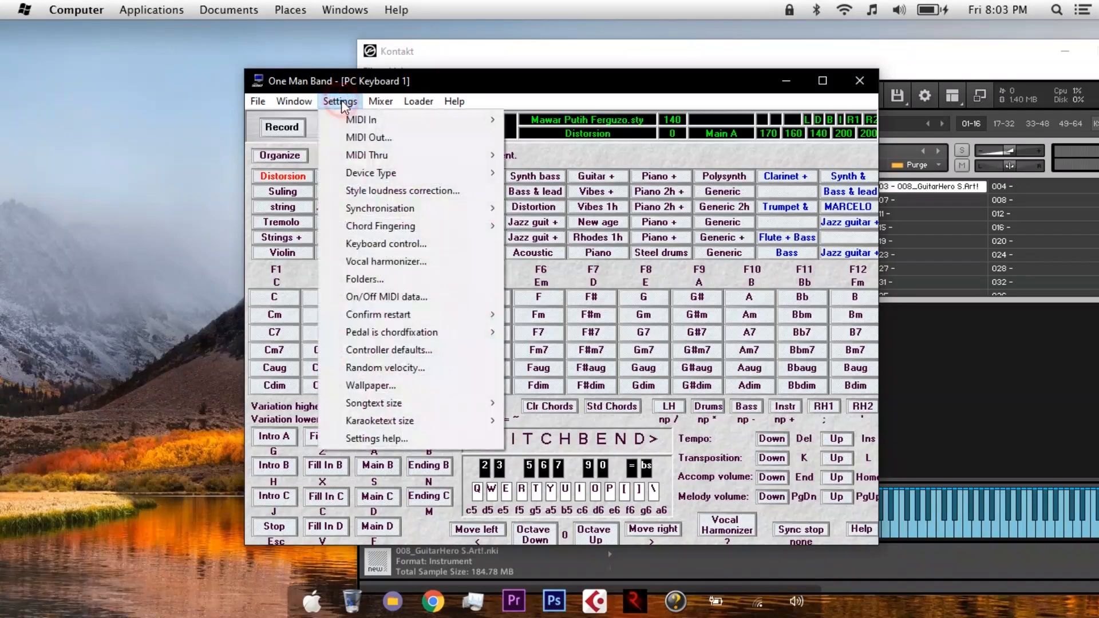
left_click(353, 101)
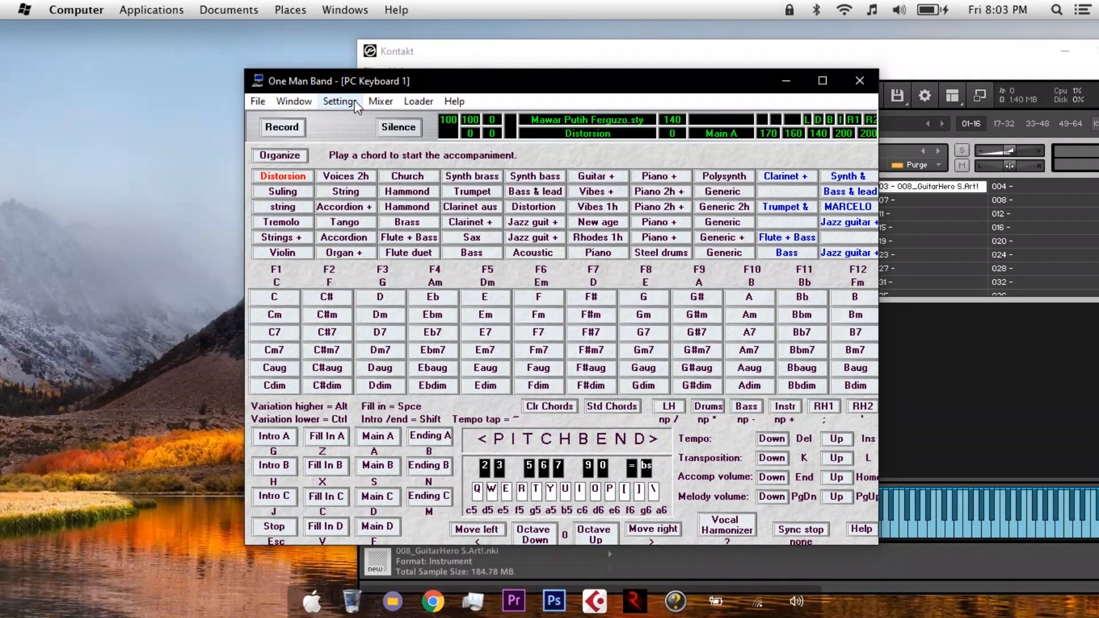
left_click(354, 100)
mouse_move(378, 120)
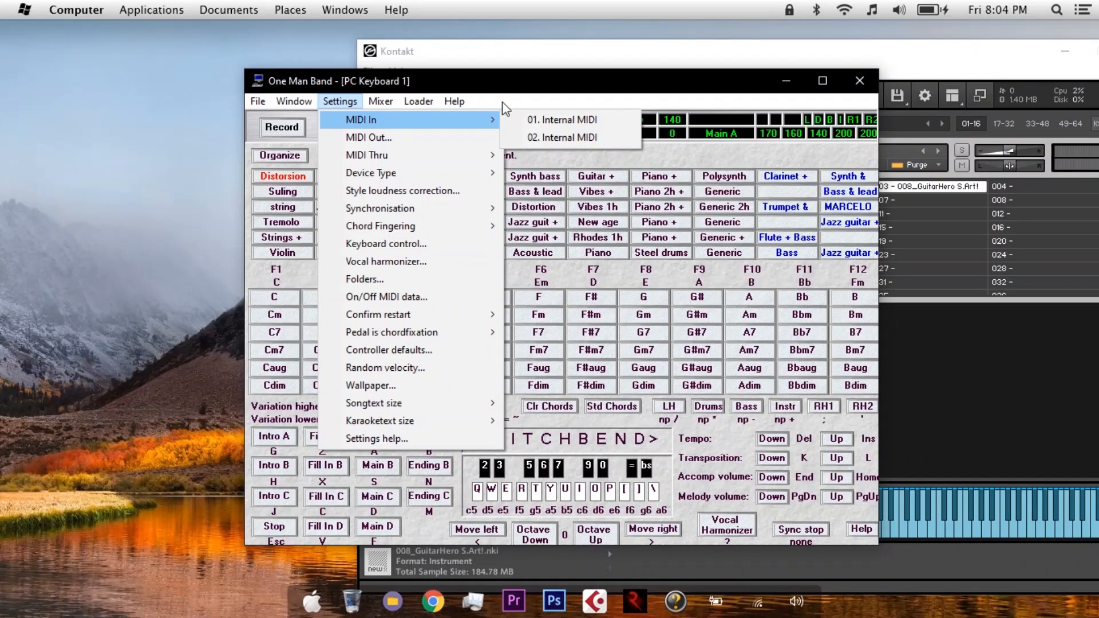
left_click(503, 70)
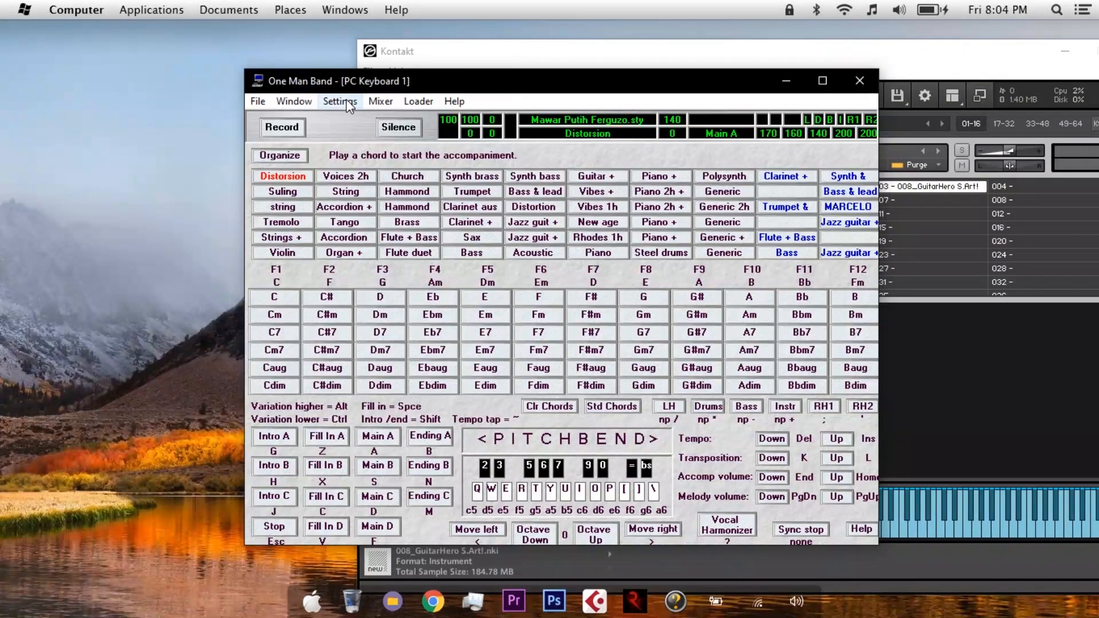
- Route One Man Band's Channel 1 MIDI output to 01. Internal MIDI and accept the output port settings
left_click(347, 104)
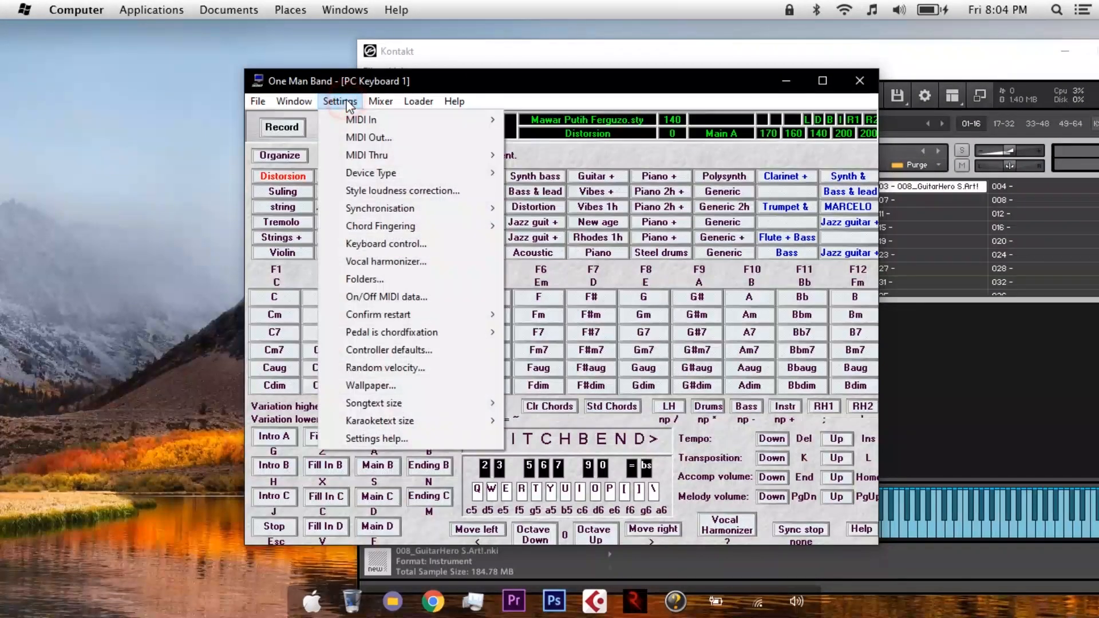
left_click(362, 138)
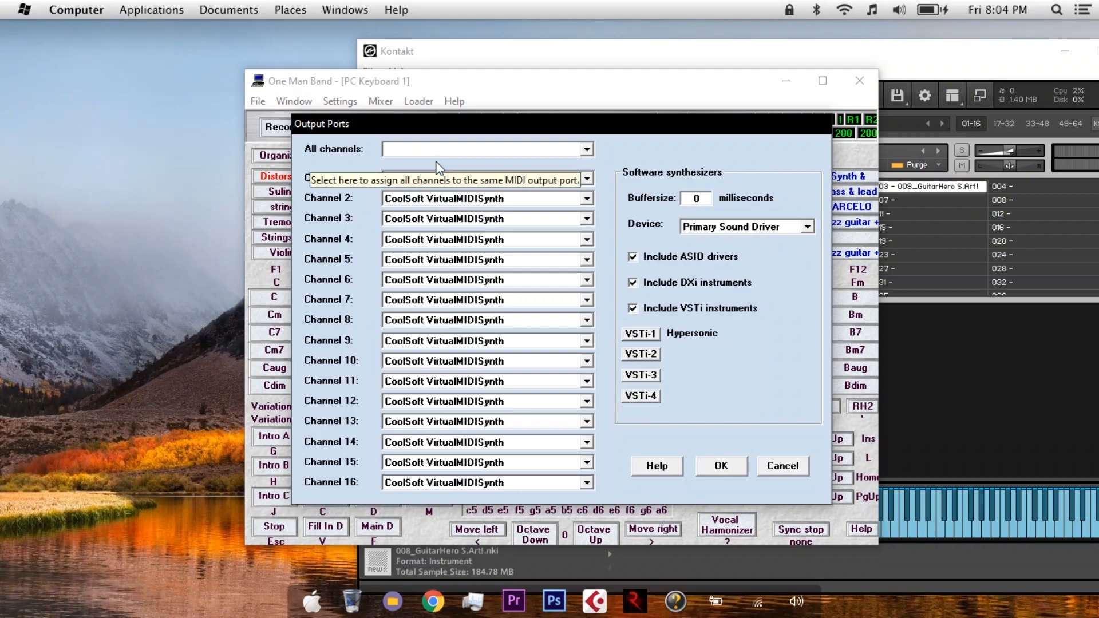
left_click(440, 180)
left_click(438, 183)
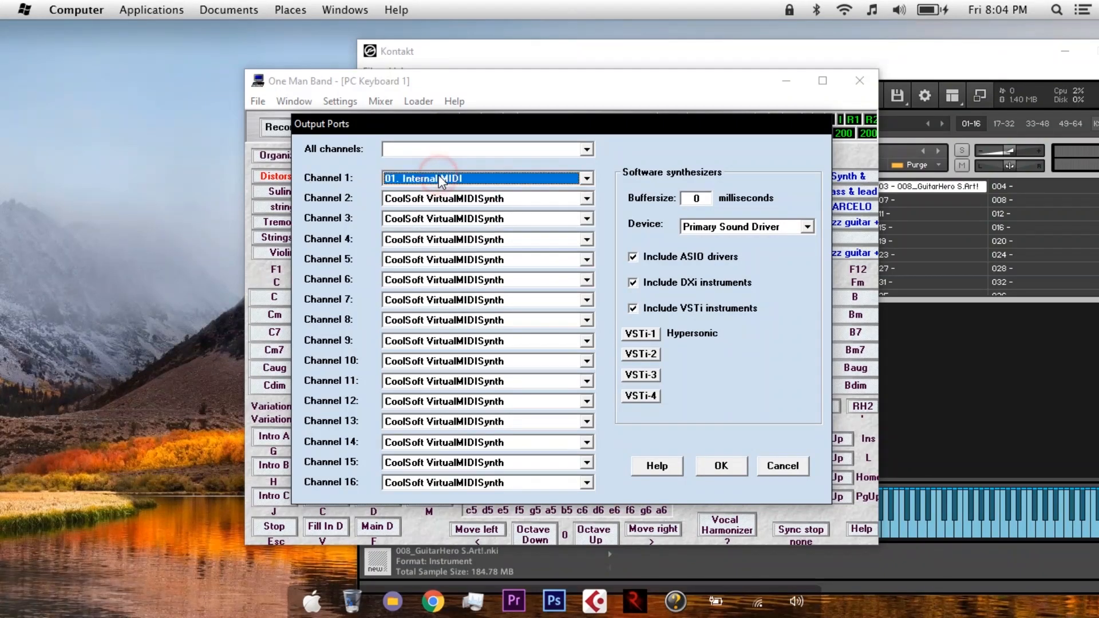
left_click(435, 186)
left_click(433, 187)
left_click(715, 465)
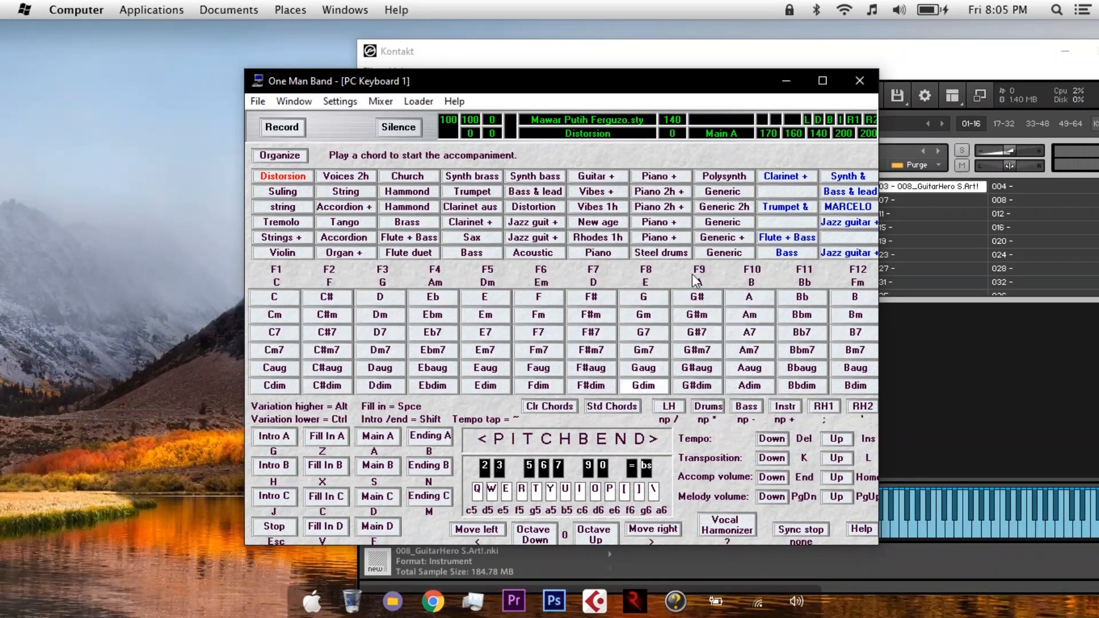
- Open One Man Band's Voices window with the String multi voice and shift the window to uncover Kontakt's slot list
left_click(291, 103)
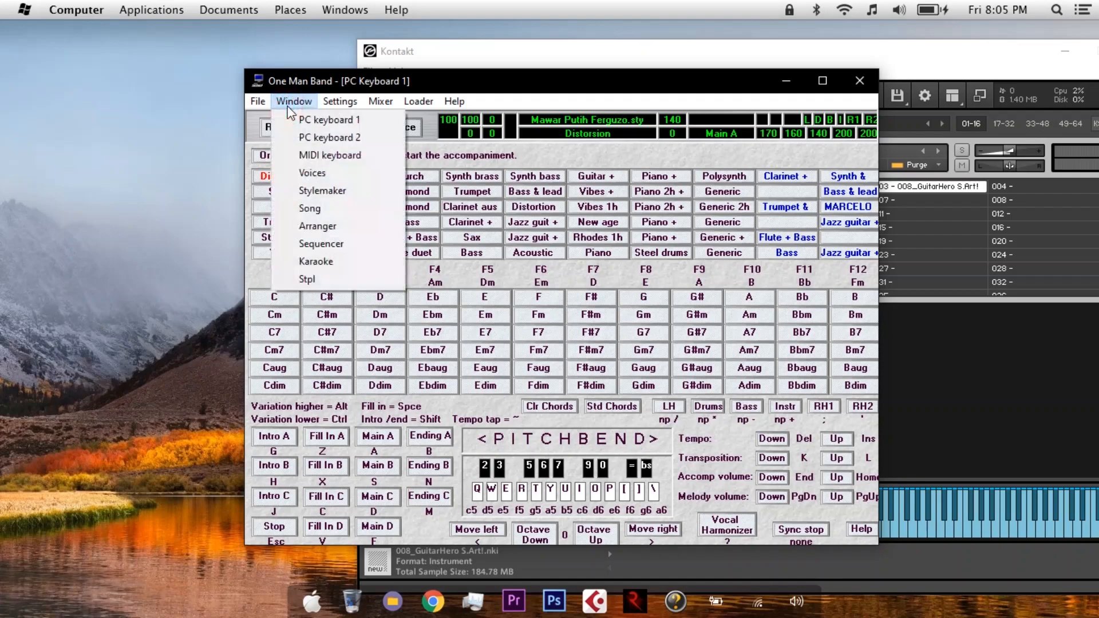
left_click(309, 172)
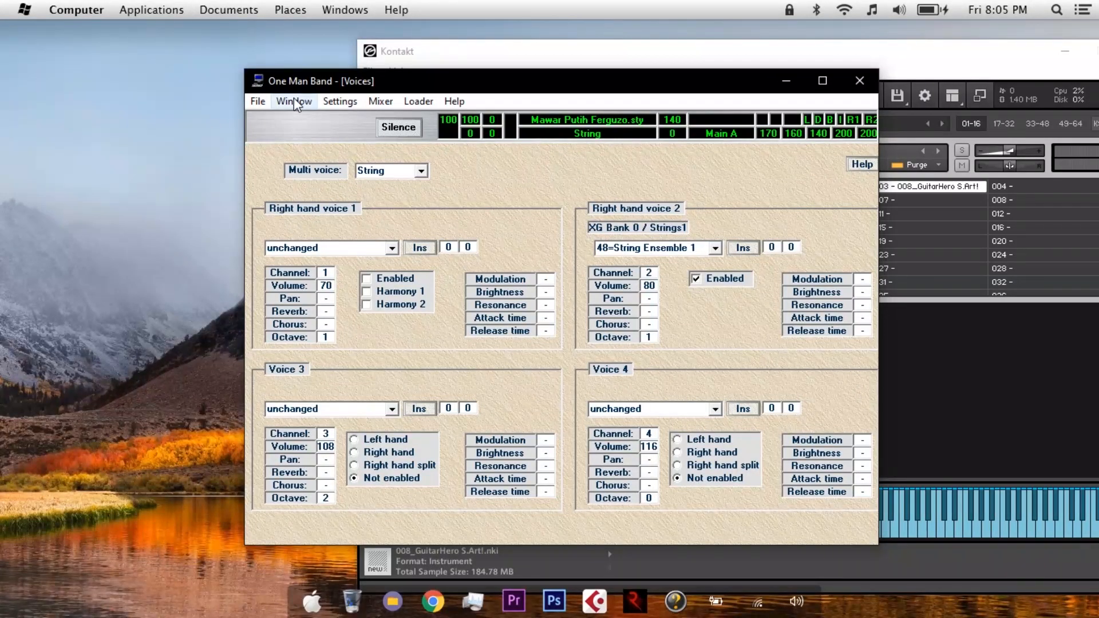
left_click(394, 170)
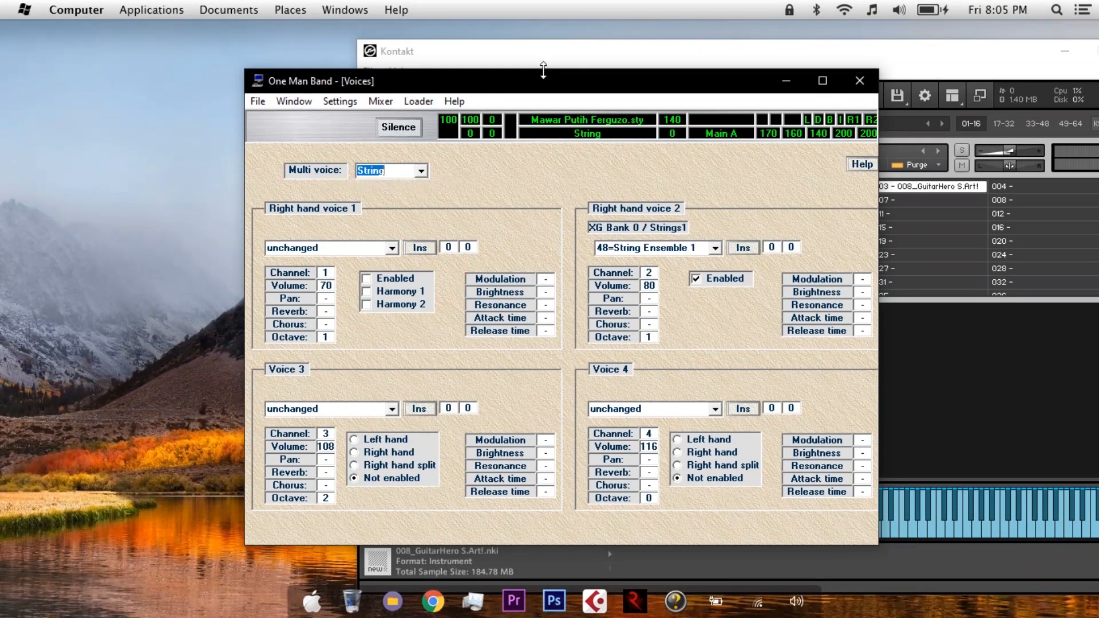
left_click_drag(545, 89, 426, 86)
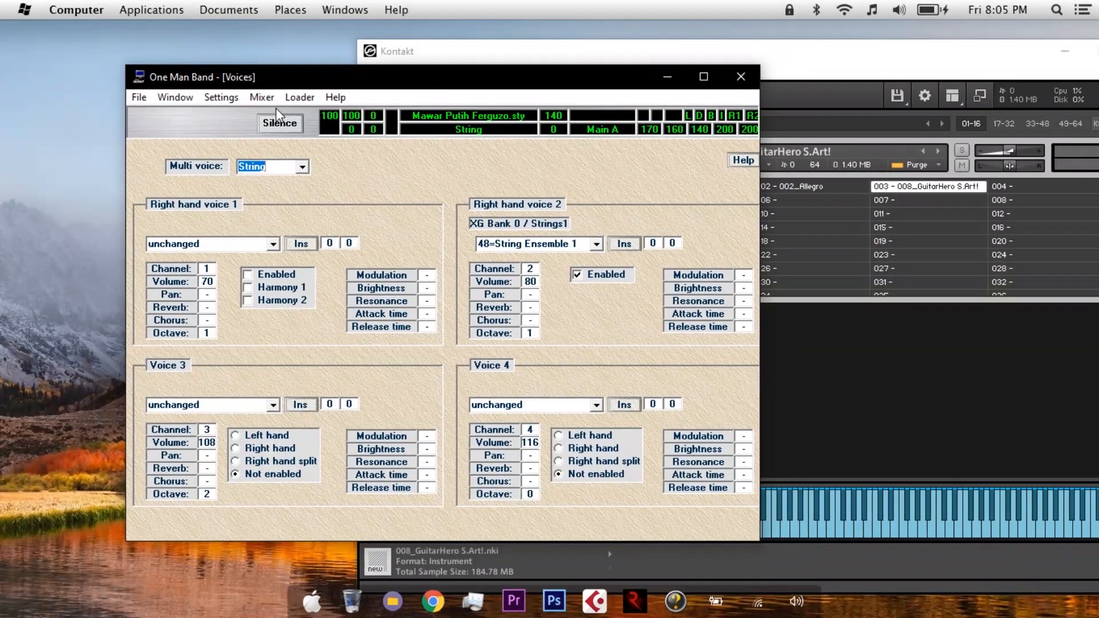
- Activate the Distortion multi voice in PC Keyboard 1 and bring up its settings in the Voices window, uncovering more of Kontakt's slots
left_click(175, 97)
left_click(184, 117)
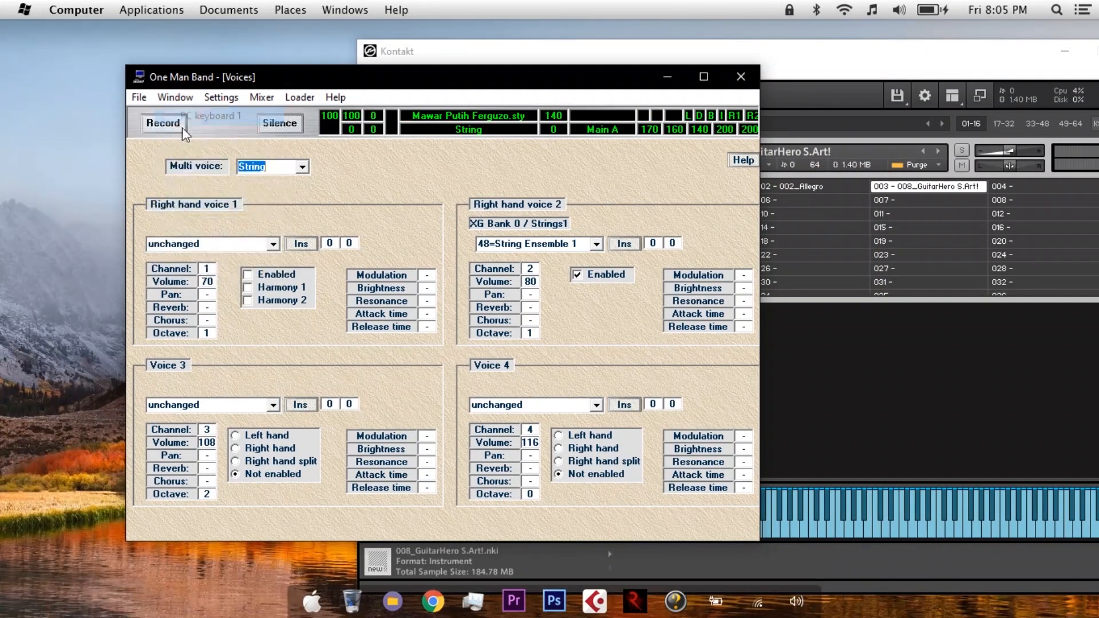
left_click(178, 171)
left_click(175, 97)
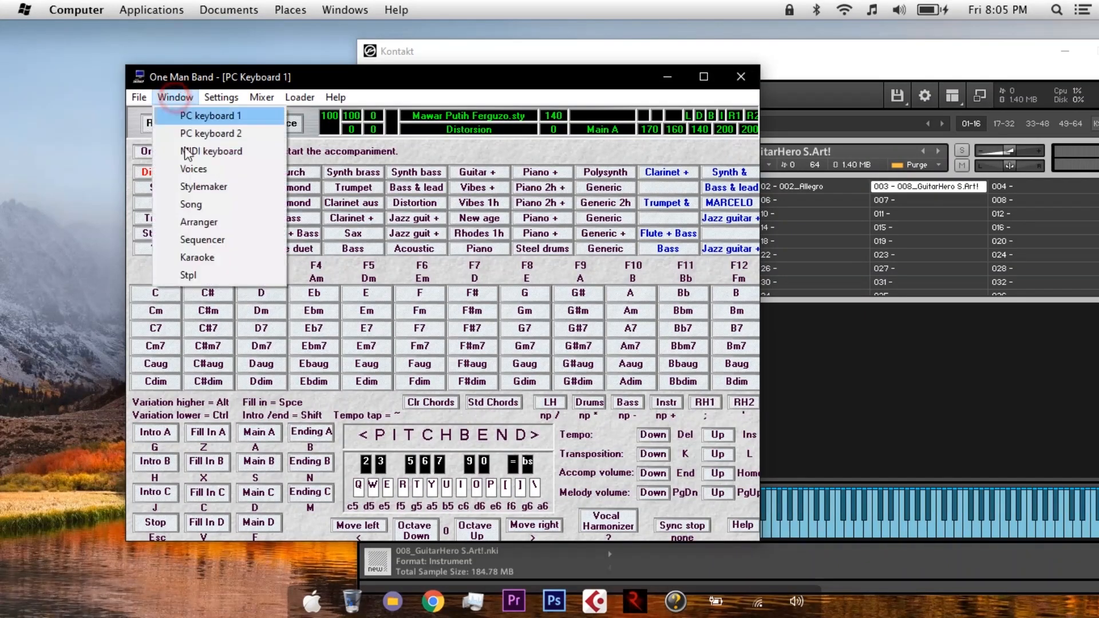
left_click(193, 169)
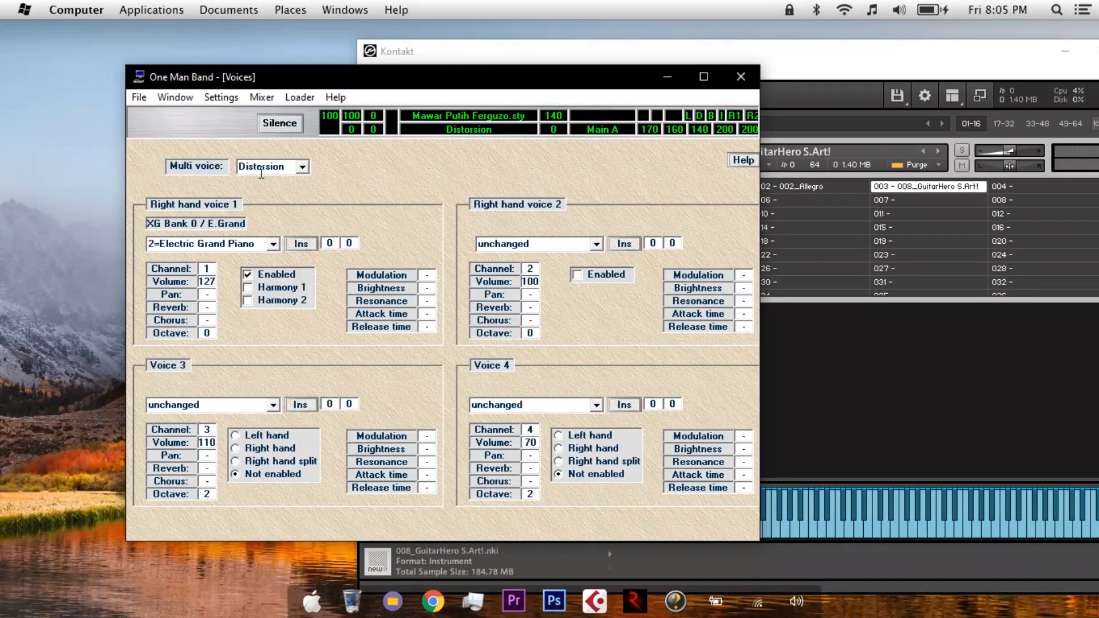
left_click_drag(373, 73, 348, 79)
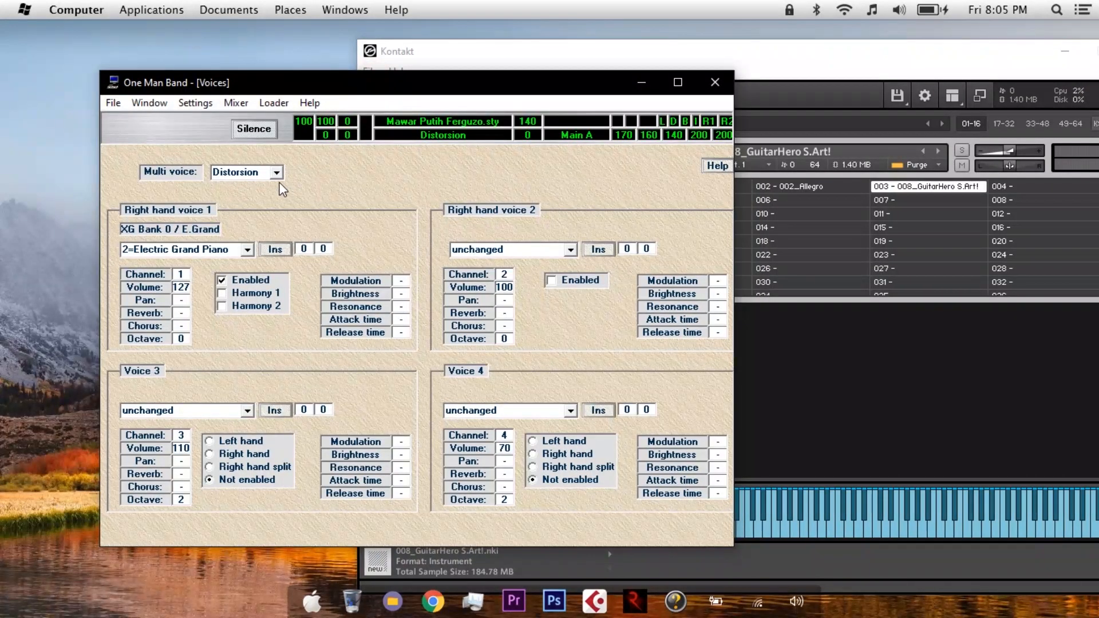
- Compare the patch numbering in right hand voice 1's patch list with the numbered instrument slots in Kontakt
left_click(265, 170)
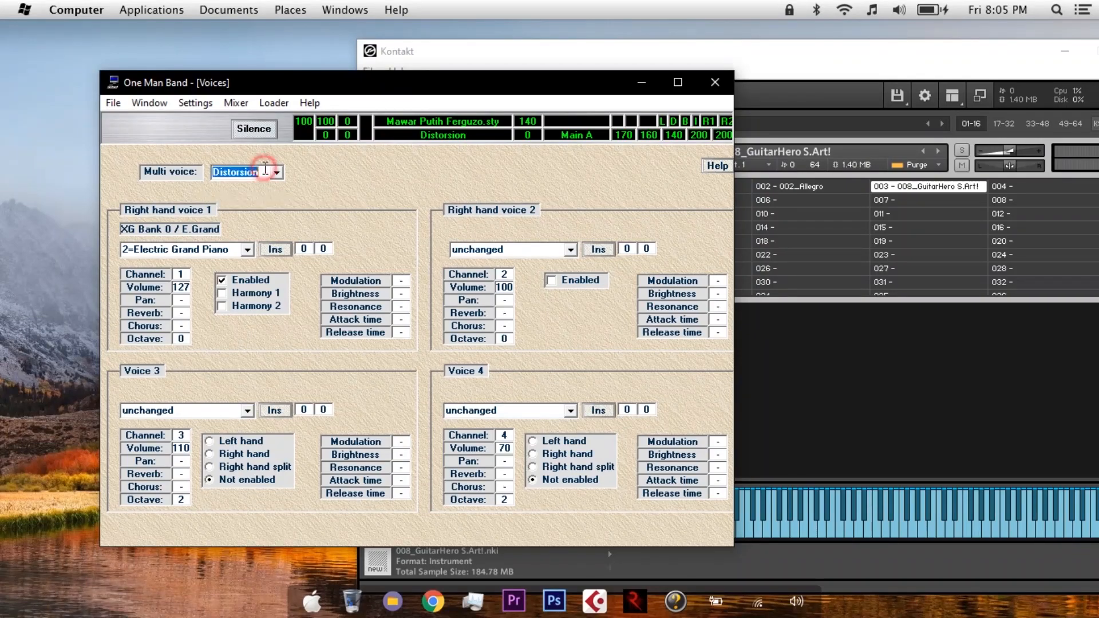
left_click(350, 173)
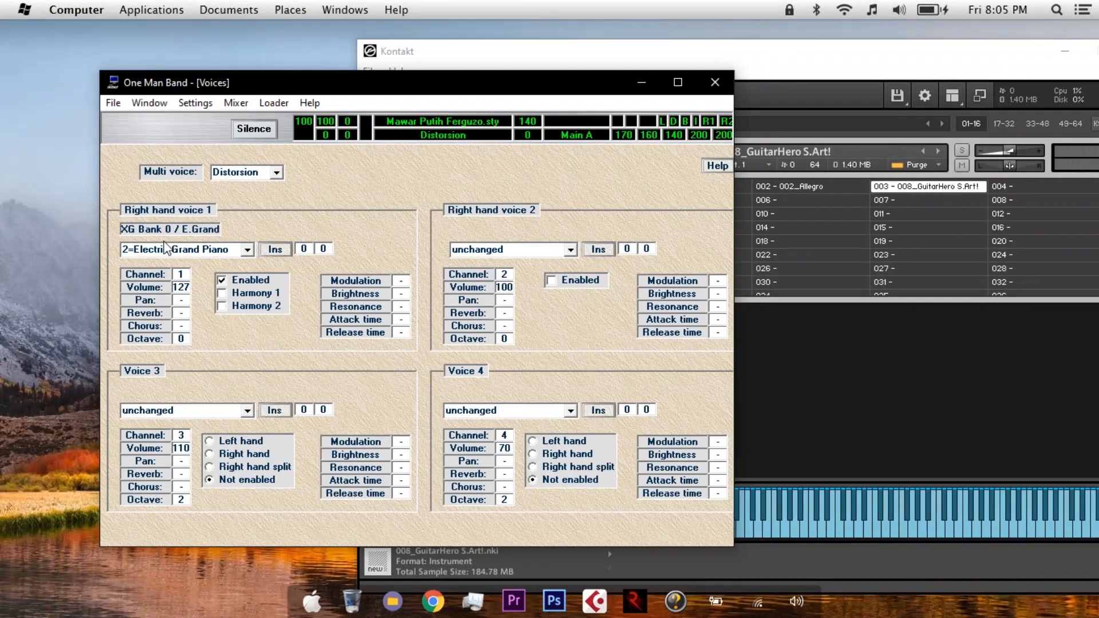
left_click(249, 250)
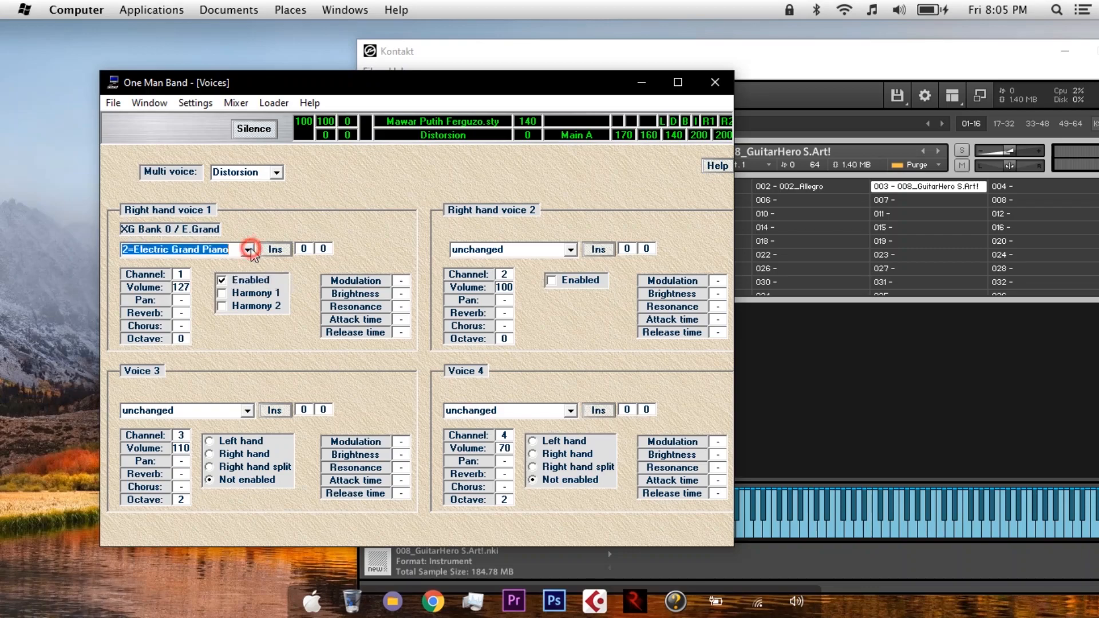
left_click(251, 249)
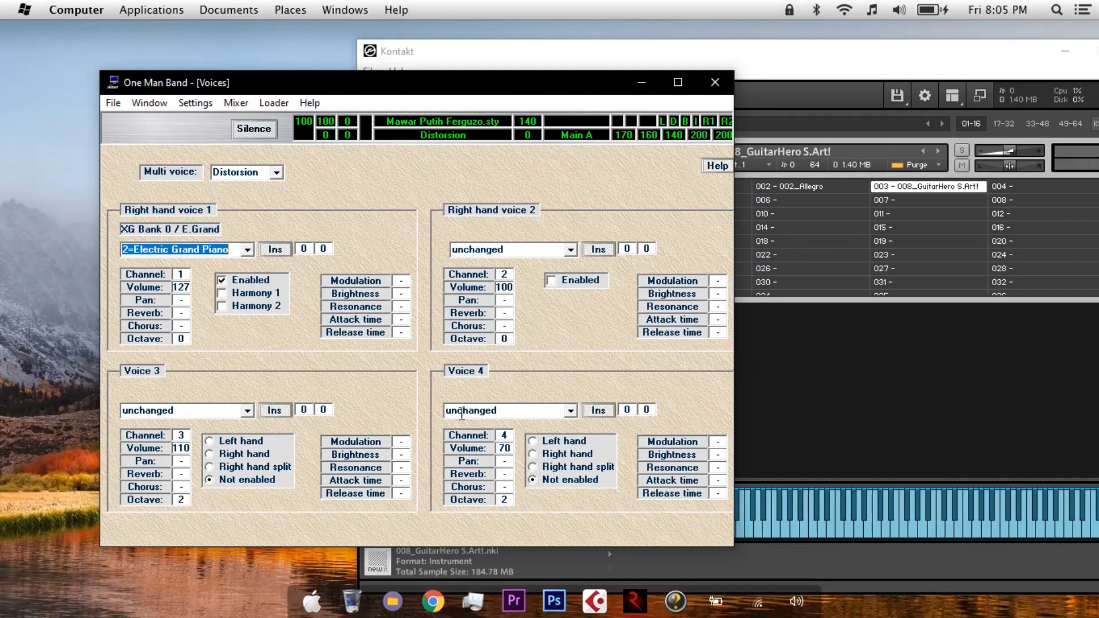
left_click(248, 248)
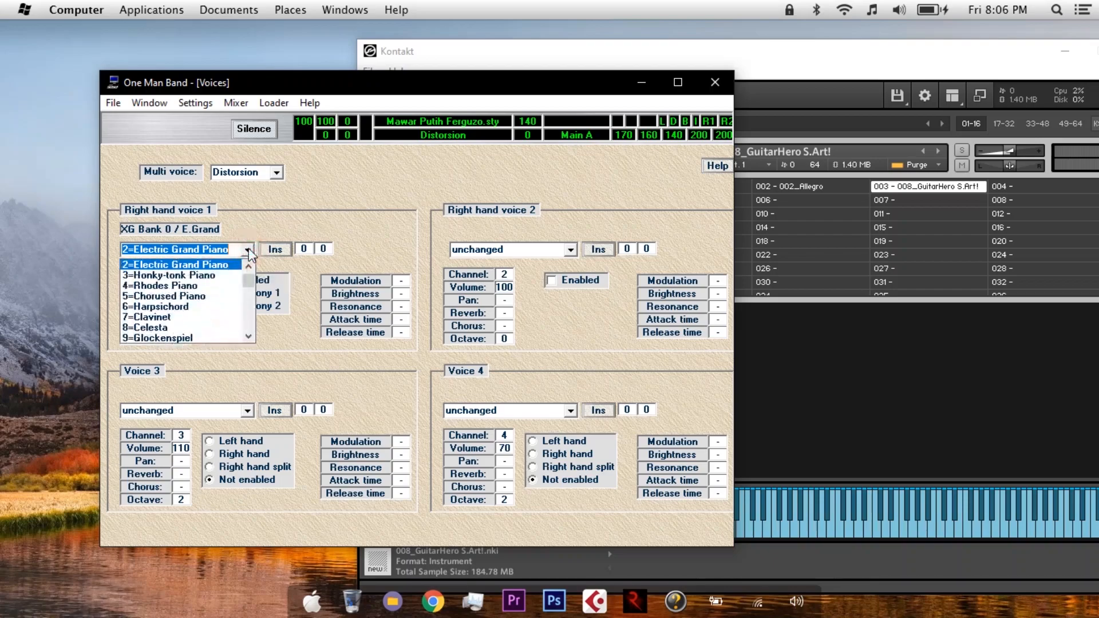
left_click(250, 248)
left_click(250, 250)
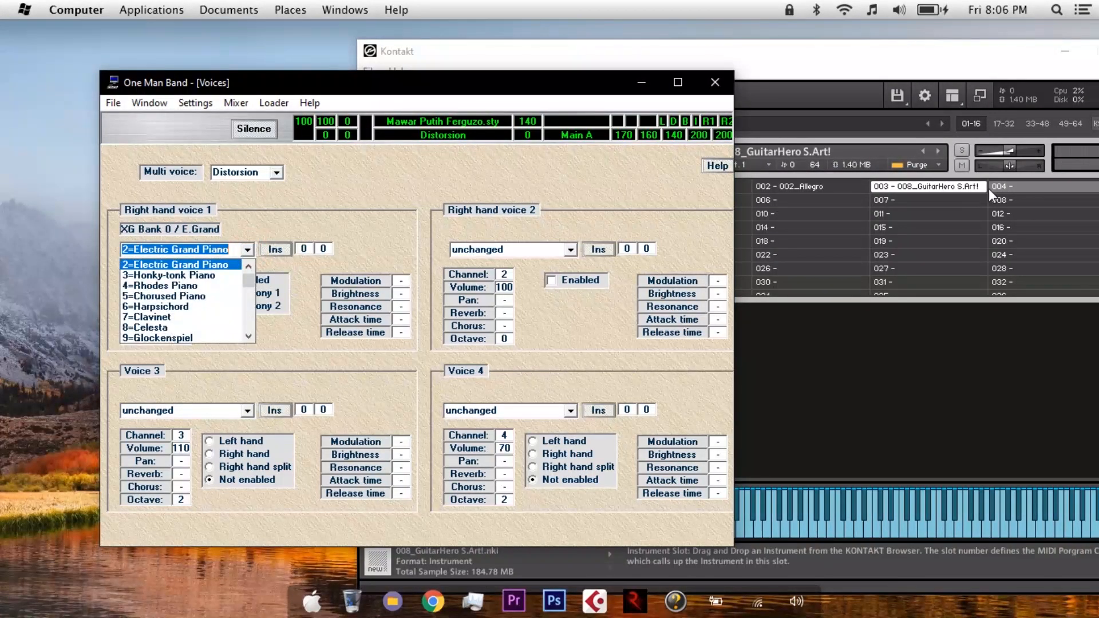
left_click(906, 185)
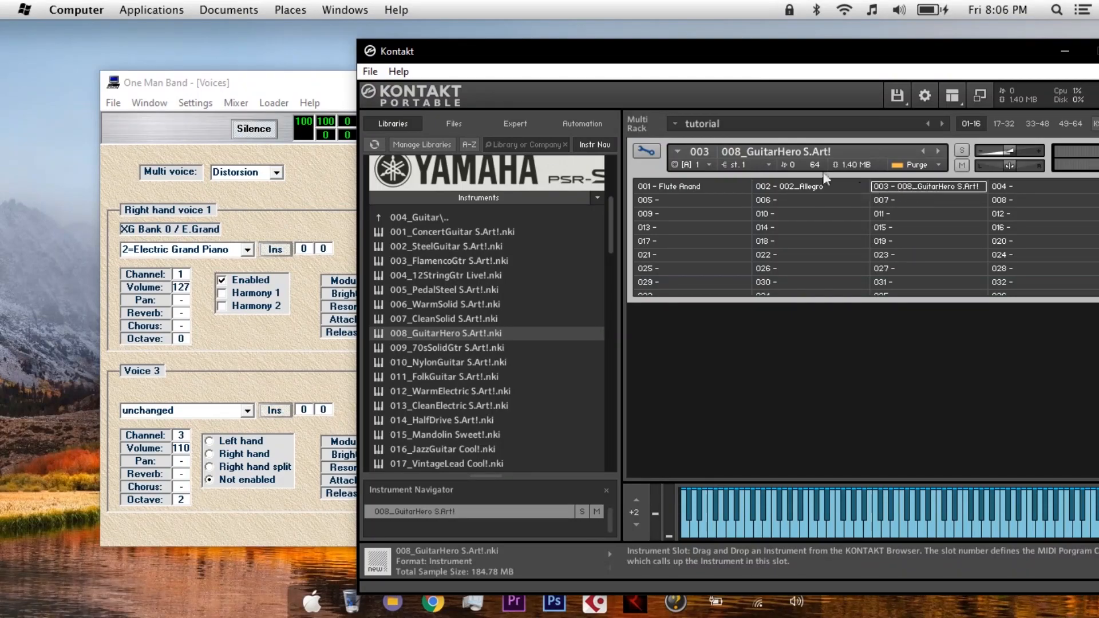
left_click(286, 85)
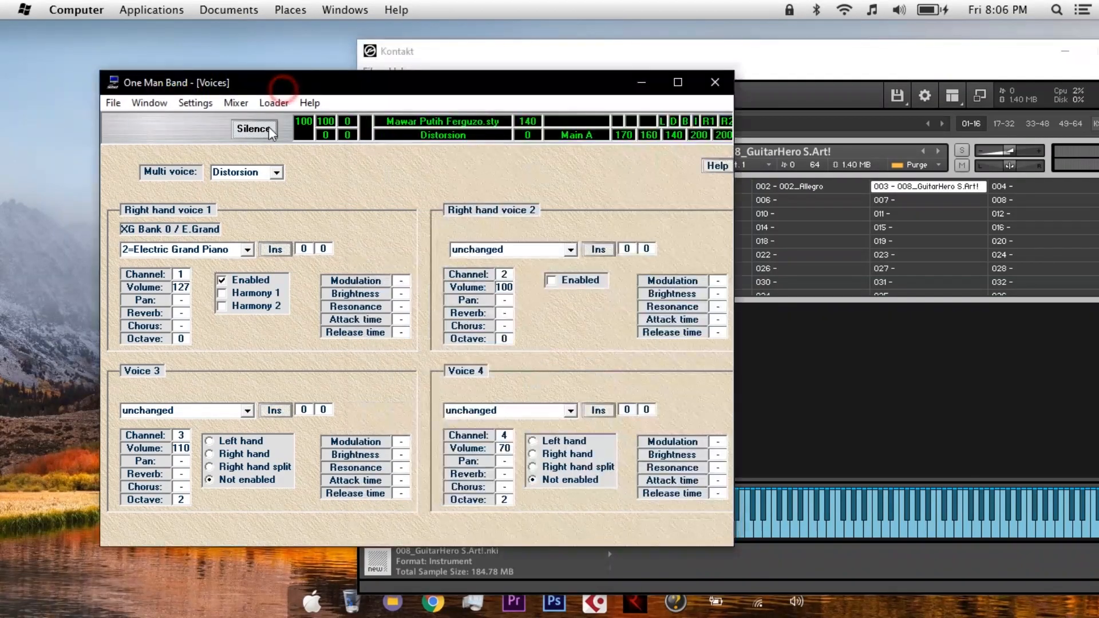
- Assign patch 2=Electric Grand Piano to Distortion's right hand voice 1 after checking the patch list against Kontakt's slots
left_click(247, 250)
scroll(250, 280, "up", 1)
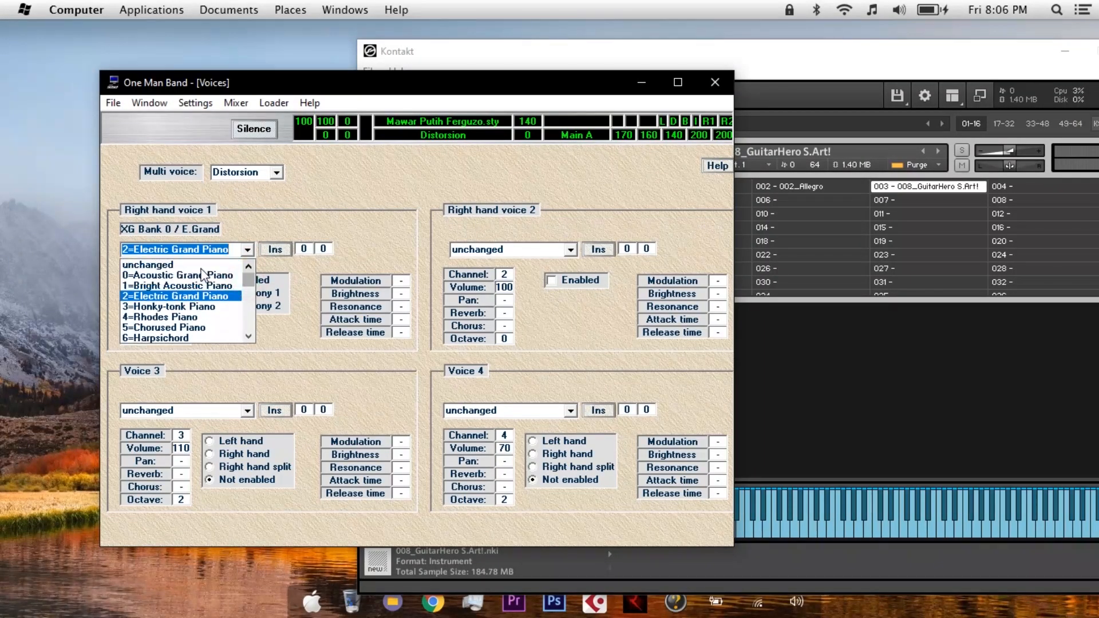
left_click(795, 55)
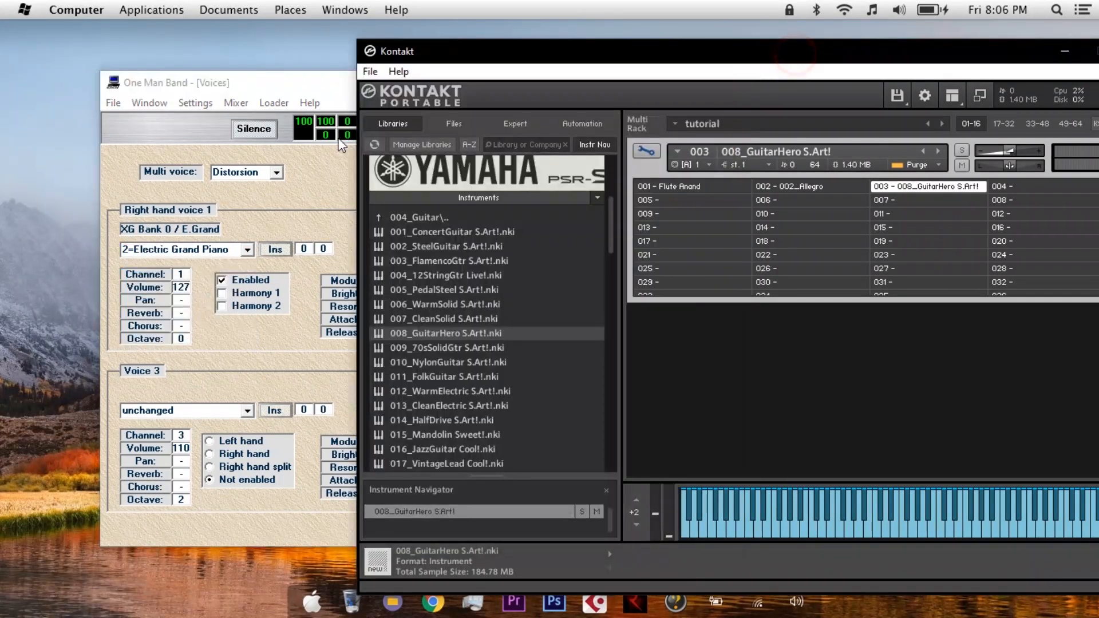
left_click(321, 80)
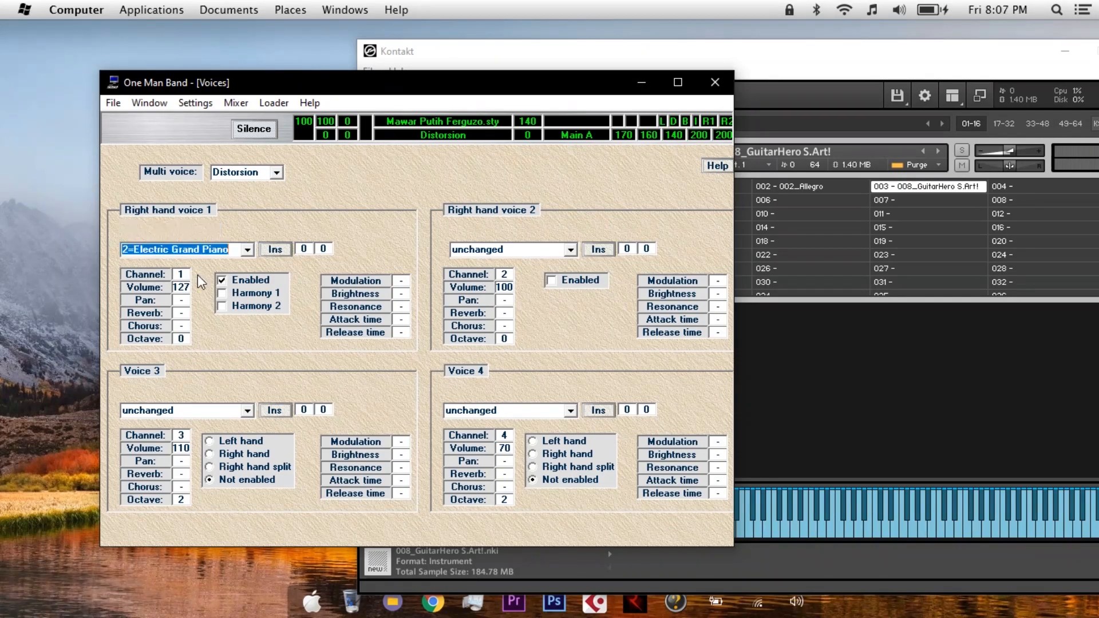
left_click(246, 253)
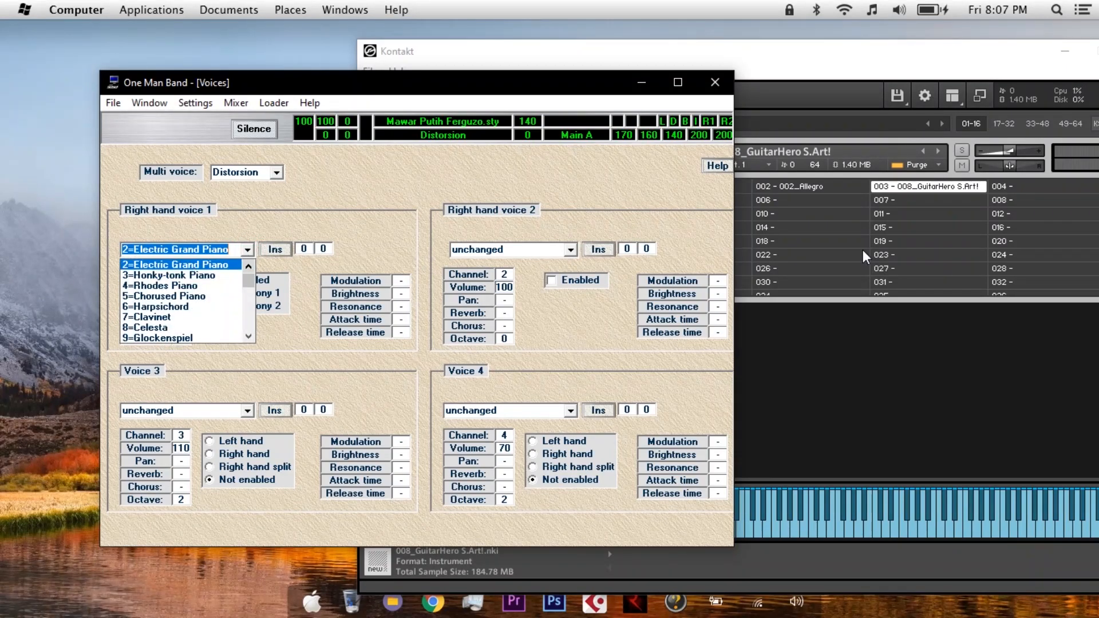
left_click(225, 267)
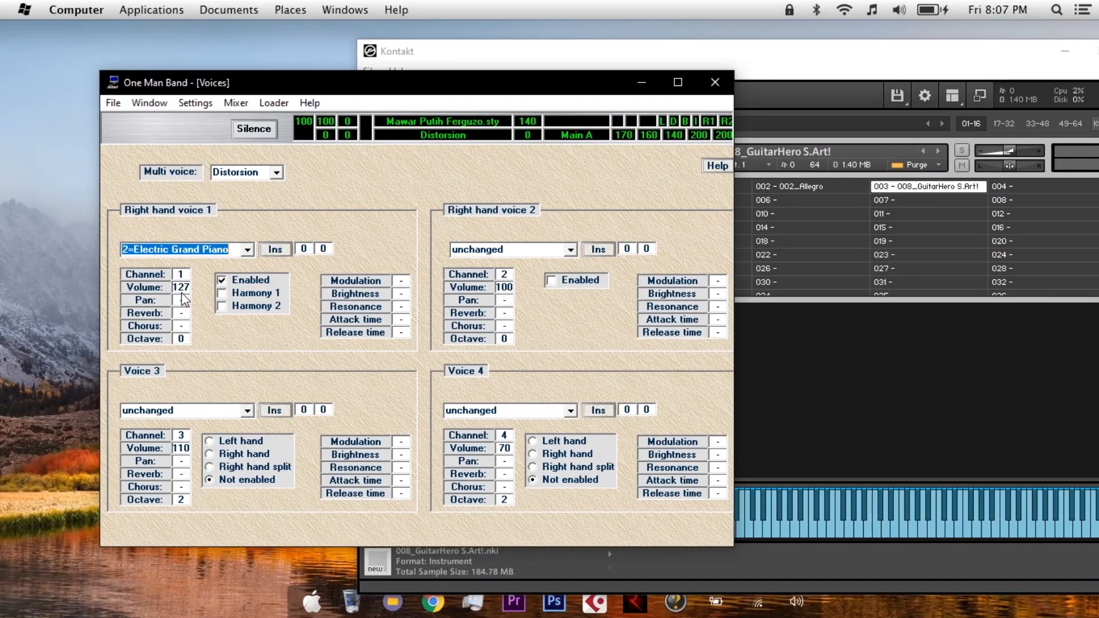
- Open PC Keyboard 1 and play a melody with the Distortion multi voice to test the Kontakt guitar sound
left_click(147, 105)
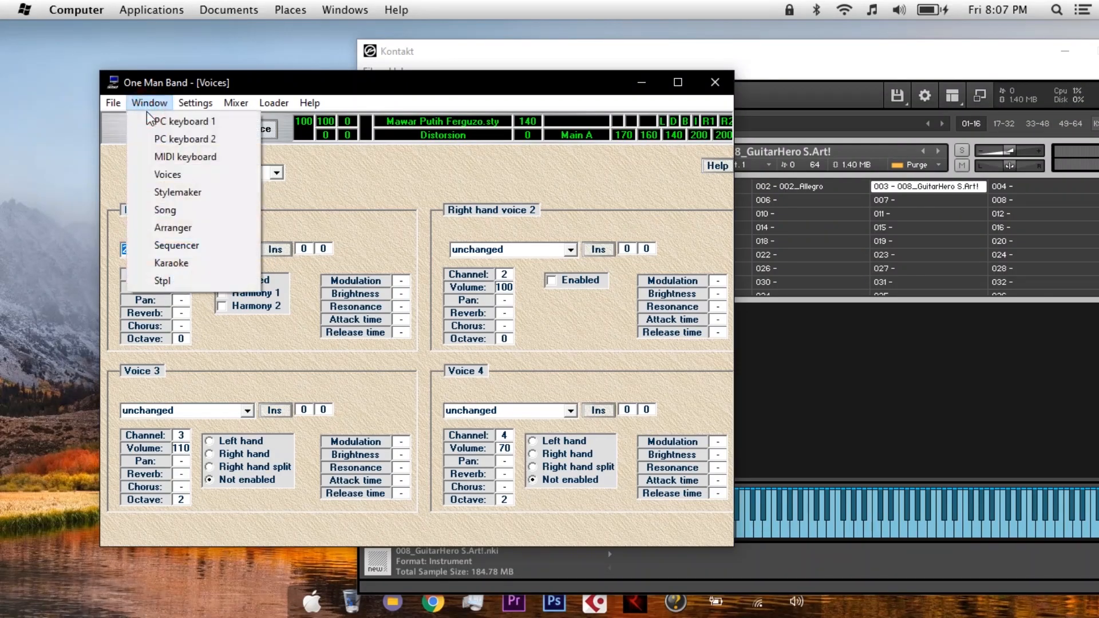
left_click(175, 121)
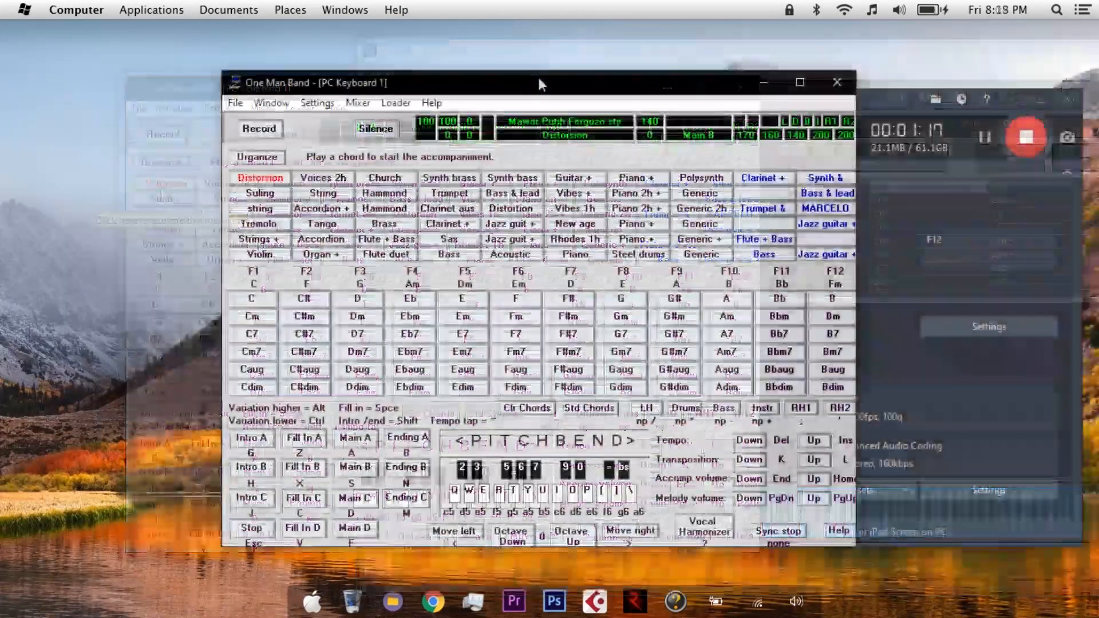
key("q")
key("i")
key("t")
key("r")
key("bracketleft")
key("p")
key("t")
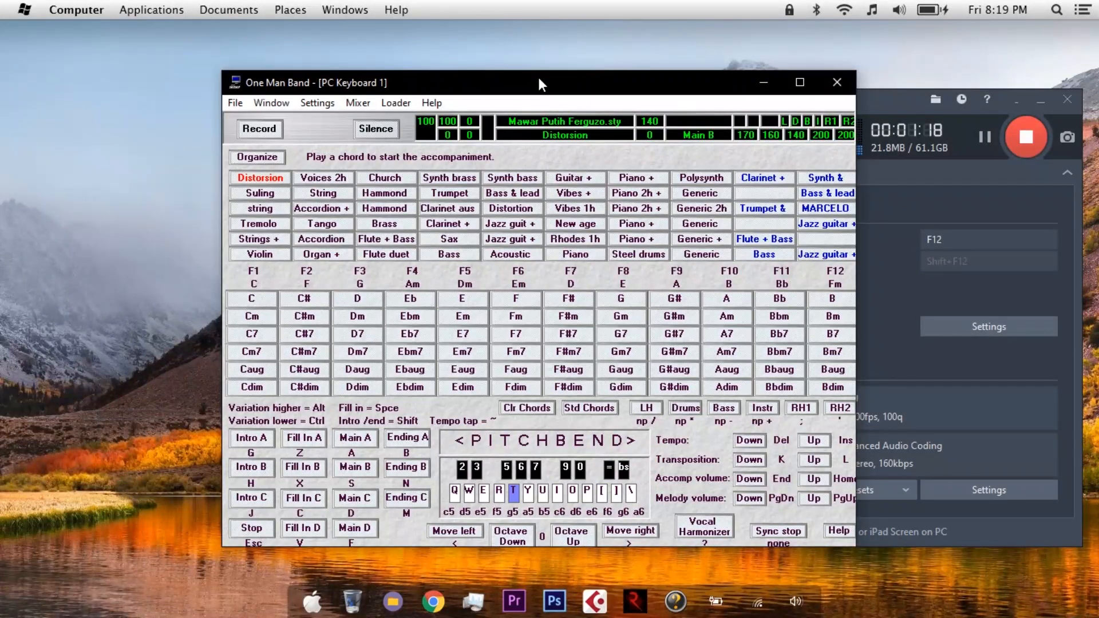
key("q")
key("i")
key("t")
key("r")
key("t")
key("p")
key("w")
key("i")
key("t")
key("r")
key("t")
key("p")
key("w")
key("t")
key("r")
key("bracketleft")
key("t")
key("p")
key("i")
key("t")
key("r")
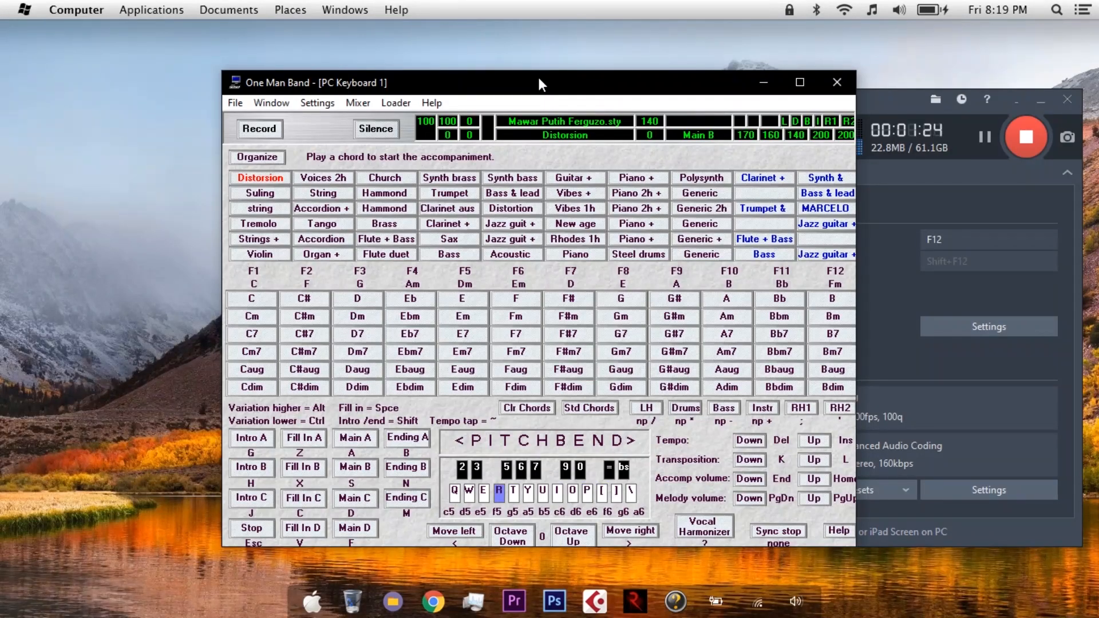
key("bracketleft")
key("t")
key("p")
key("i")
key("t")
key("r")
key("bracketleft")
key("t")
key("p")
key("o")
key("t")
key("i")
key("t")
key("o")
key("t")
key("p")
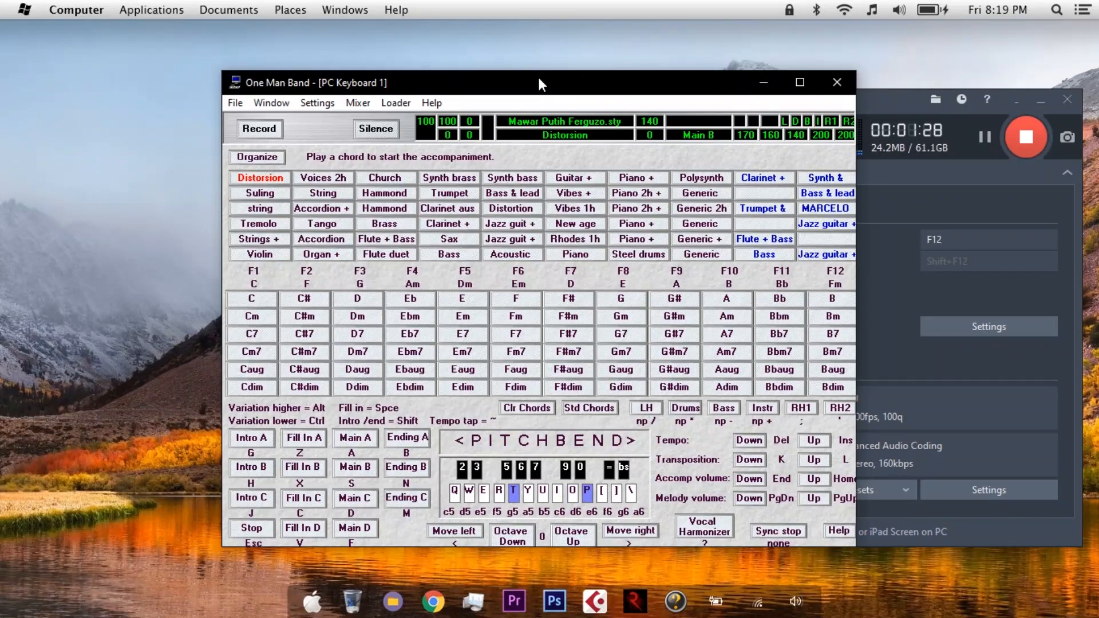
key("bracketleft")
key("t")
key("p")
key("t")
key("o")
key("t")
key("i")
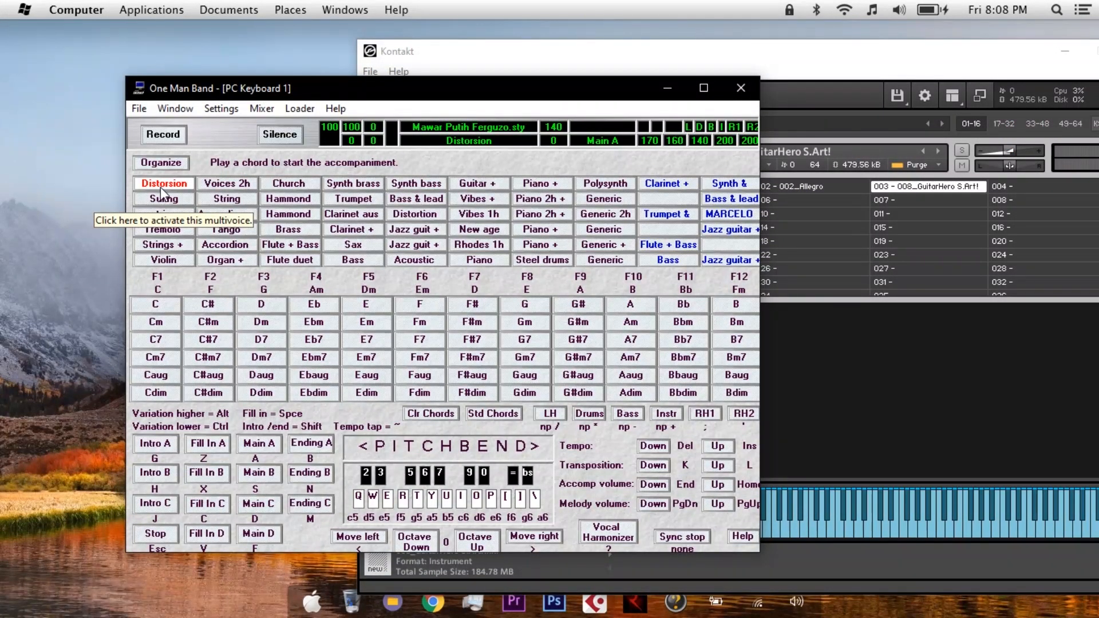
- Activate the Suling multi voice and compare its right hand voice 1 patch in the Voices window with Kontakt's Flute Anand slot 001
left_click(166, 198)
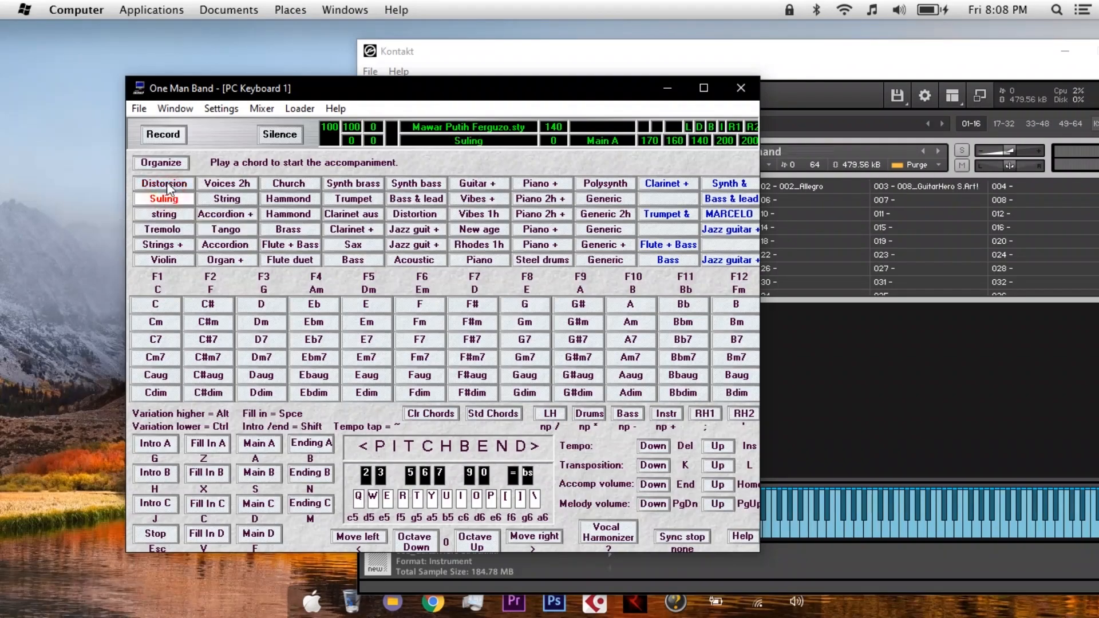
left_click(174, 109)
left_click(191, 176)
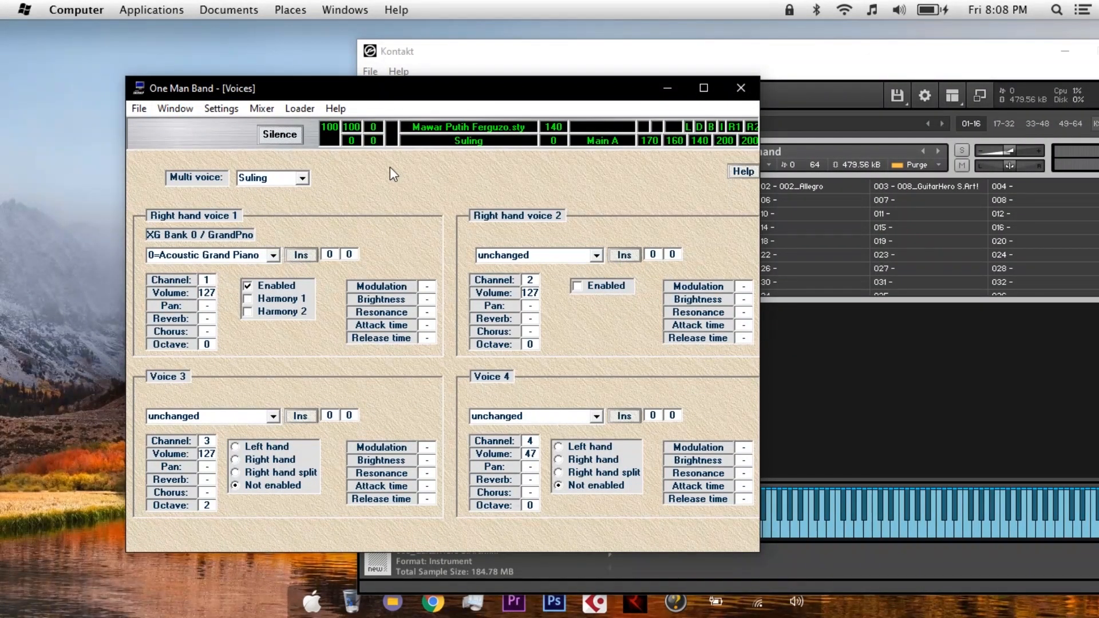
left_click(457, 60)
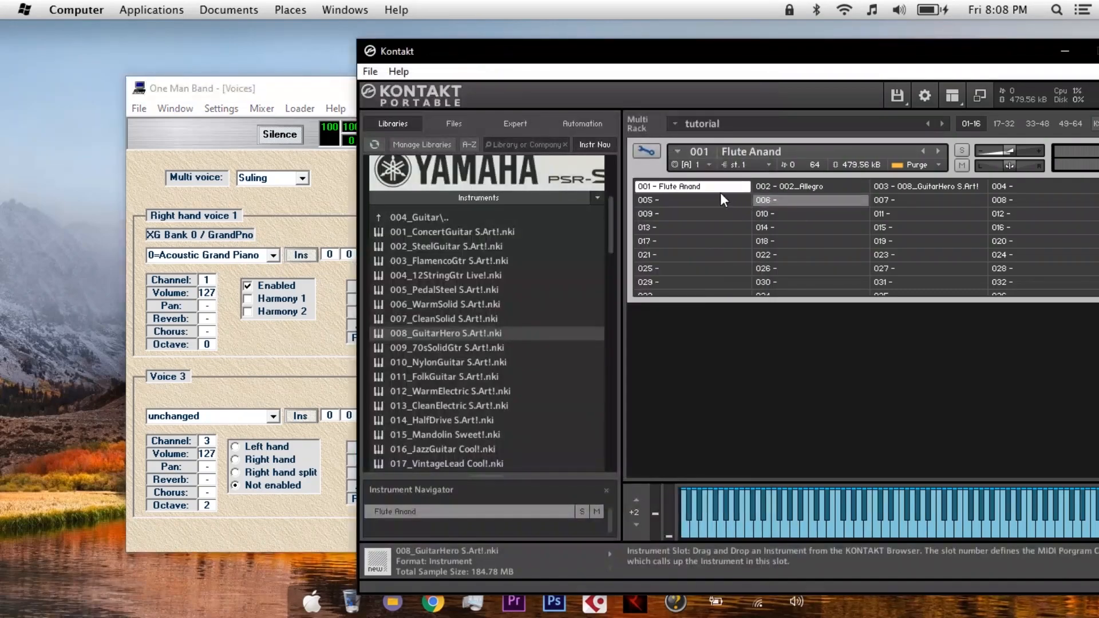
left_click(678, 184)
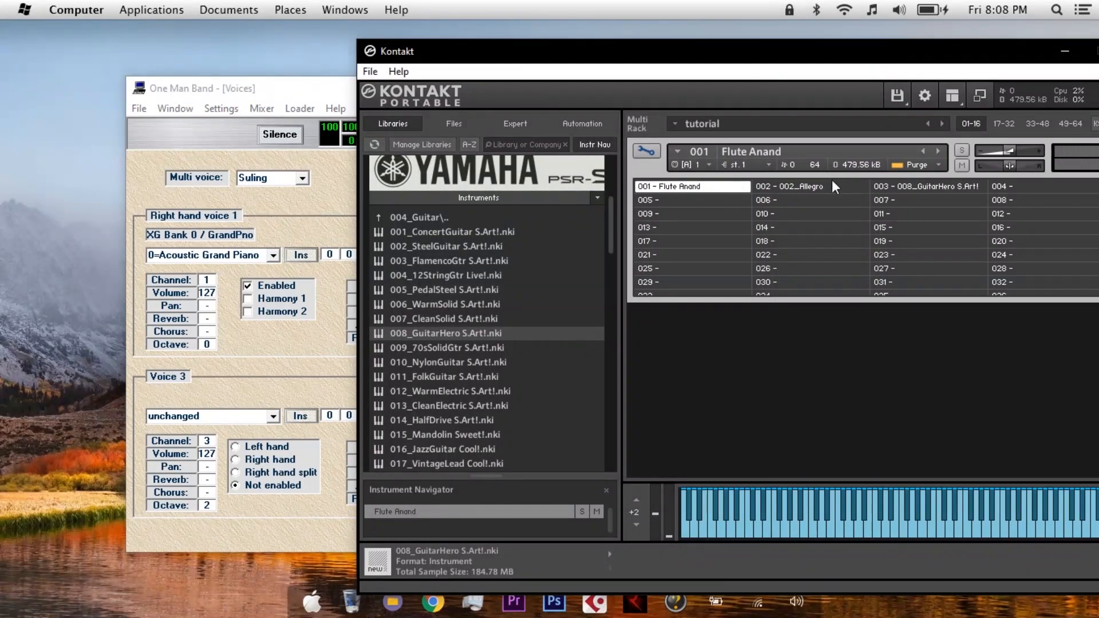
left_click(298, 93)
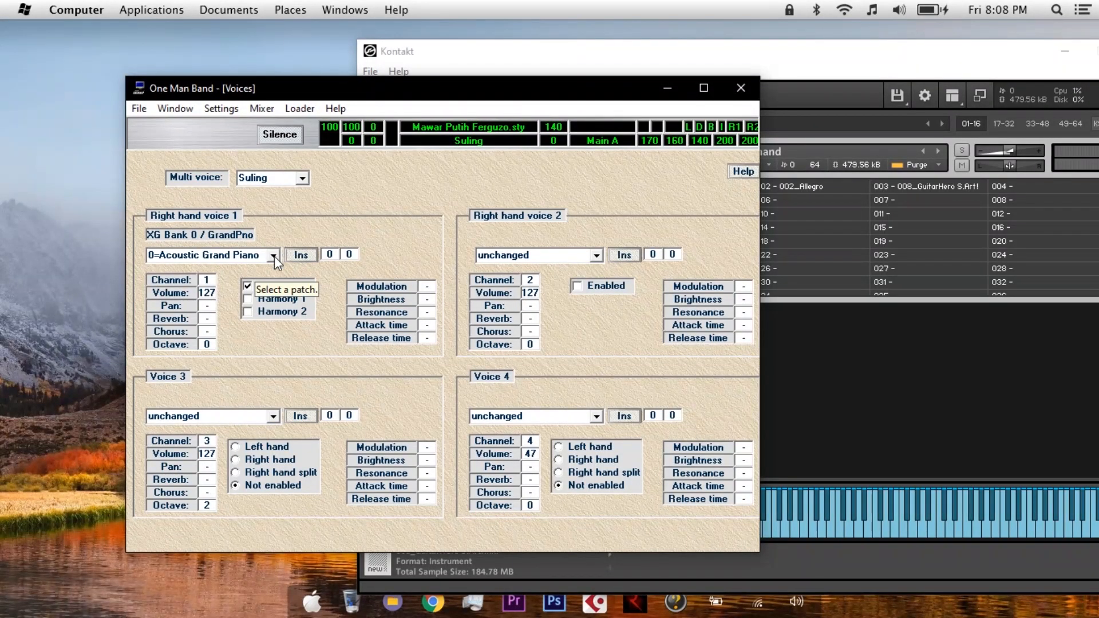
- Return to PC Keyboard 1 and play a few notes with the Suling multi voice to test the Kontakt flute sound
left_click(175, 109)
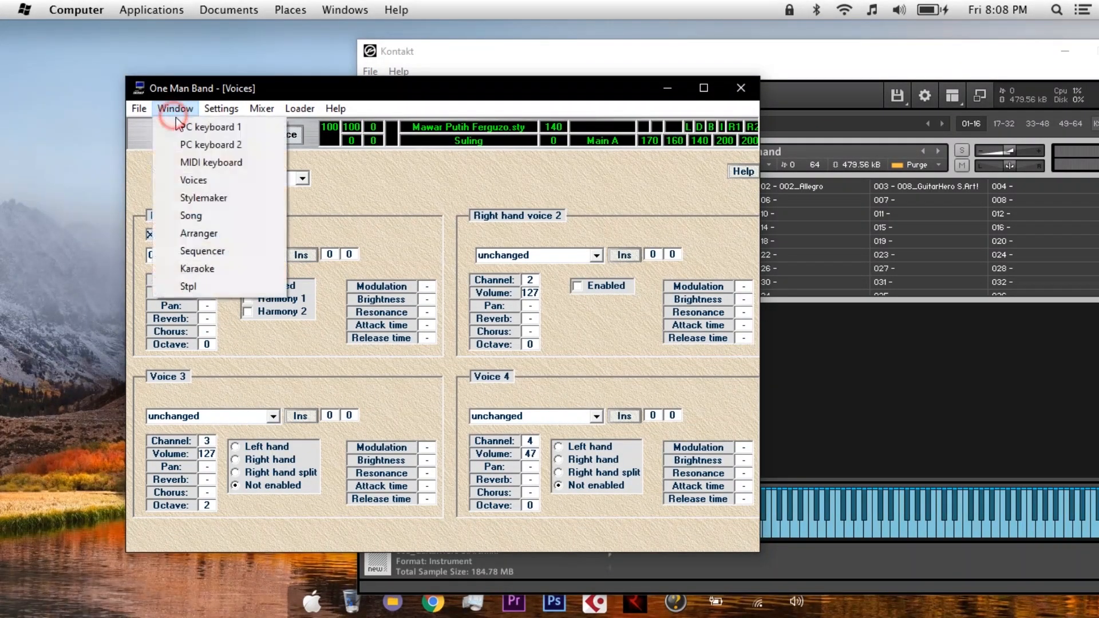
left_click(166, 124)
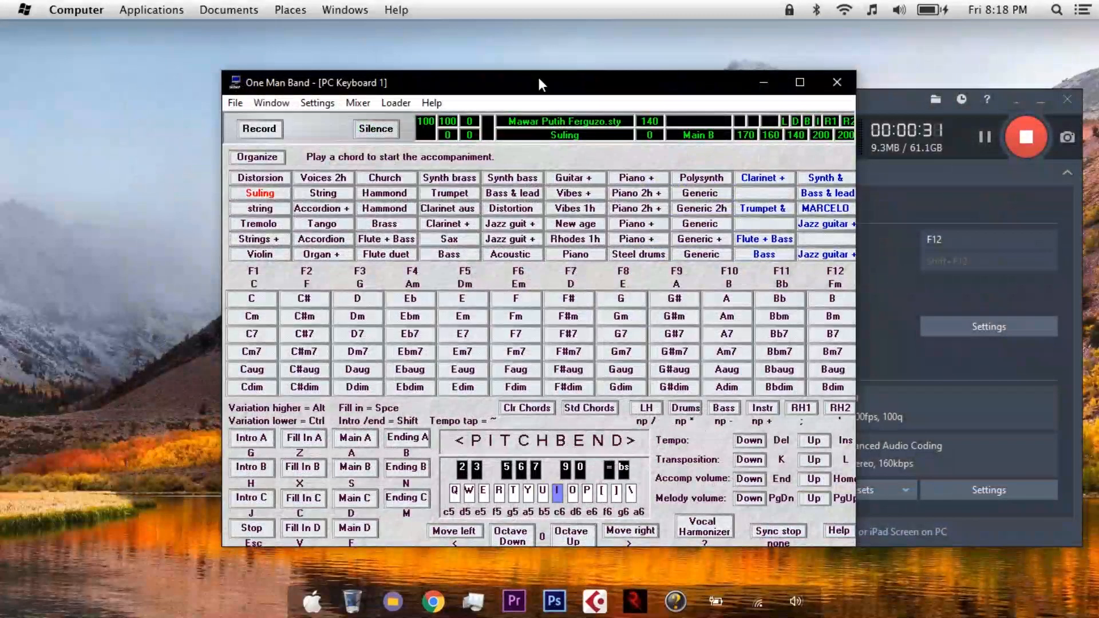
key("p")
key("[")
key("]")
key("p")
key("[")
key("p")
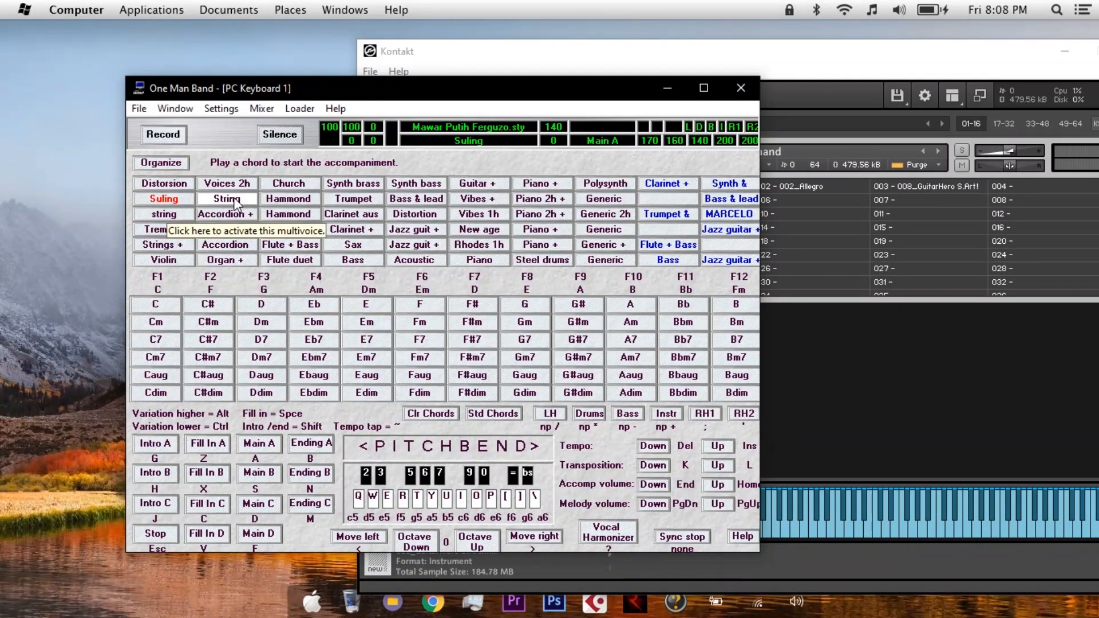
- Switch among the Distortion, Suling and string multi voices, shifting the One Man Band window to uncover Kontakt's slot list
left_click(177, 186)
left_click(186, 199)
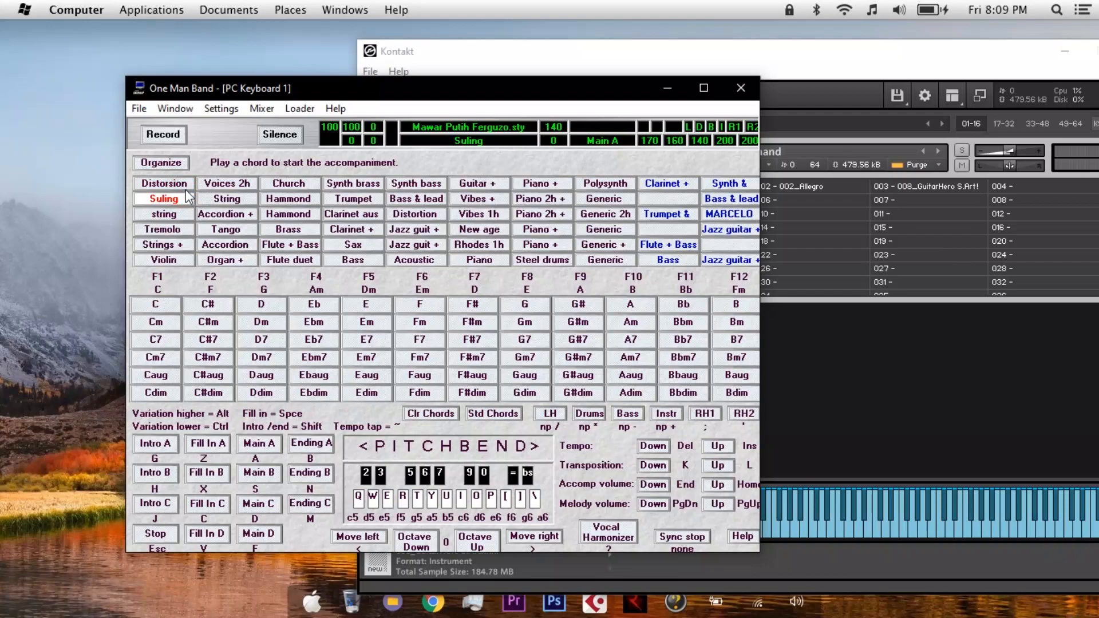
left_click(179, 186)
left_click_drag(529, 91, 349, 69)
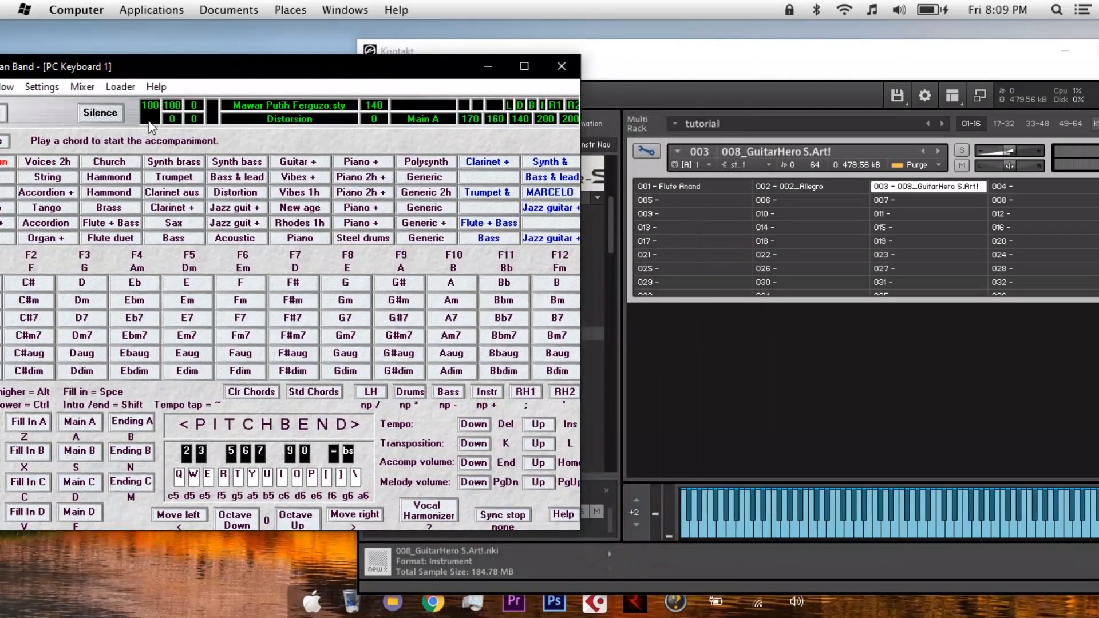
left_click_drag(209, 67, 301, 59)
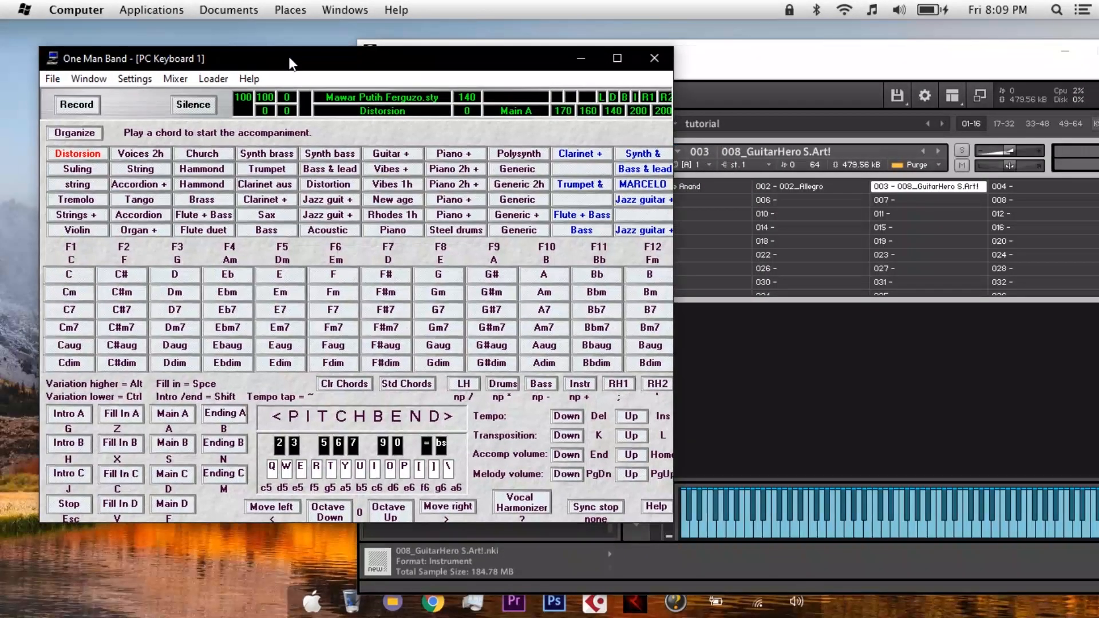
left_click(86, 167)
left_click(94, 183)
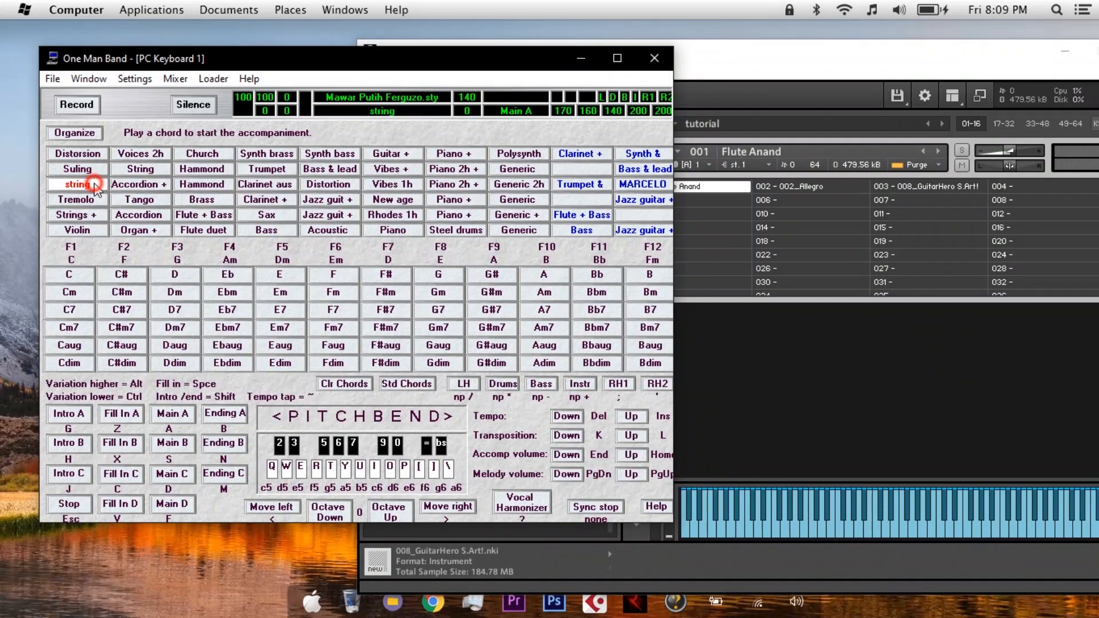
- Activate the Suling, Distortion and String multi voices in turn, and review the String multi voice's patches in the Voices window before returning to PC Keyboard 1
left_click(94, 171)
left_click(76, 153)
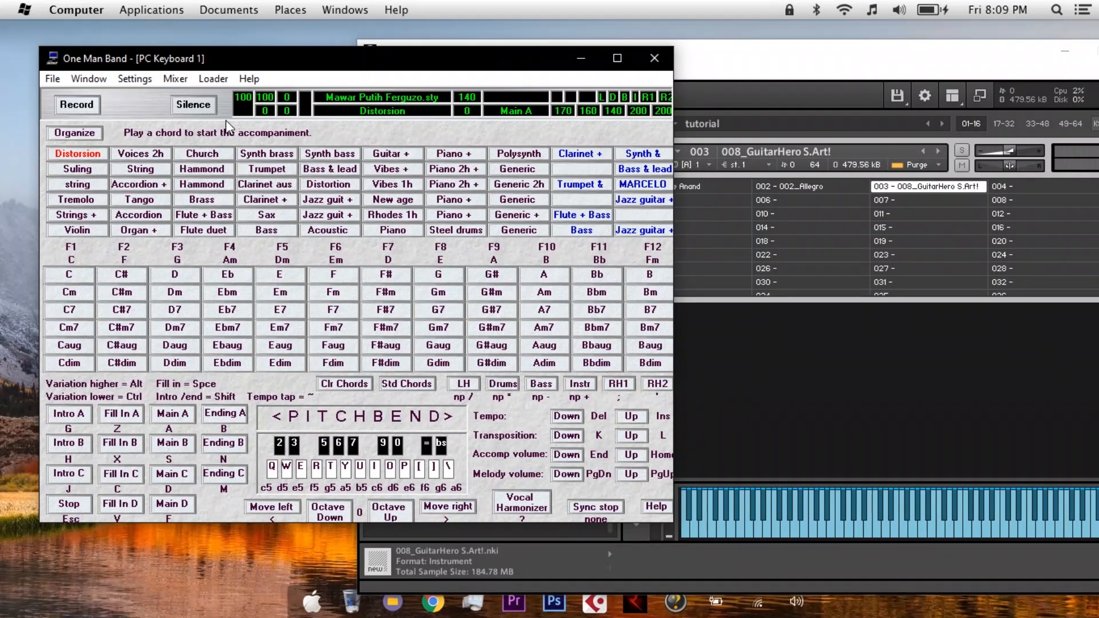
left_click(147, 171)
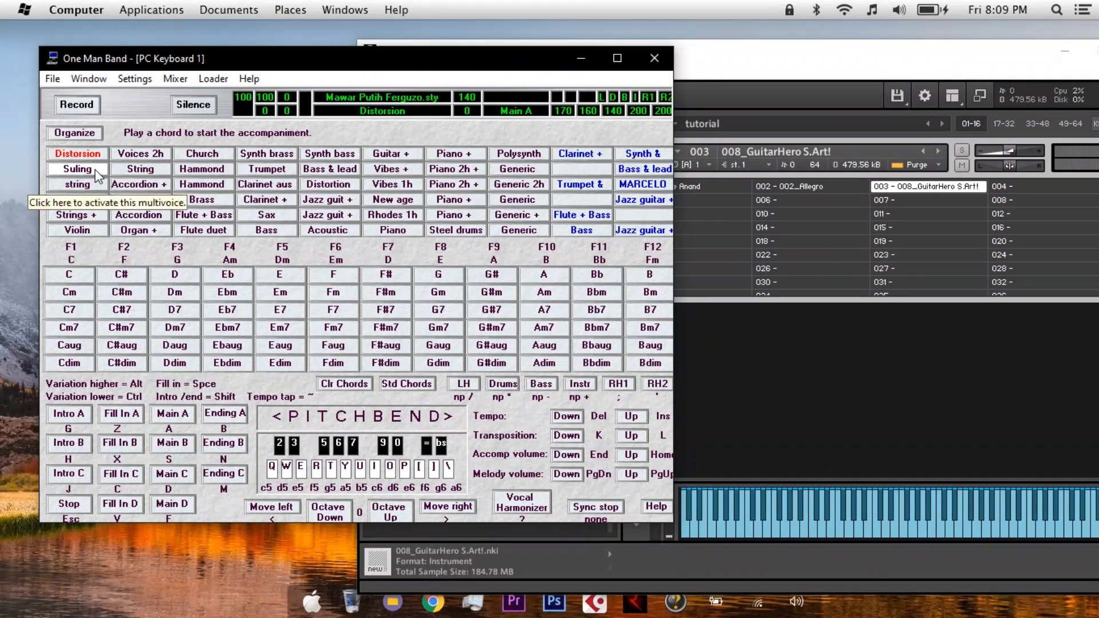
left_click(130, 173)
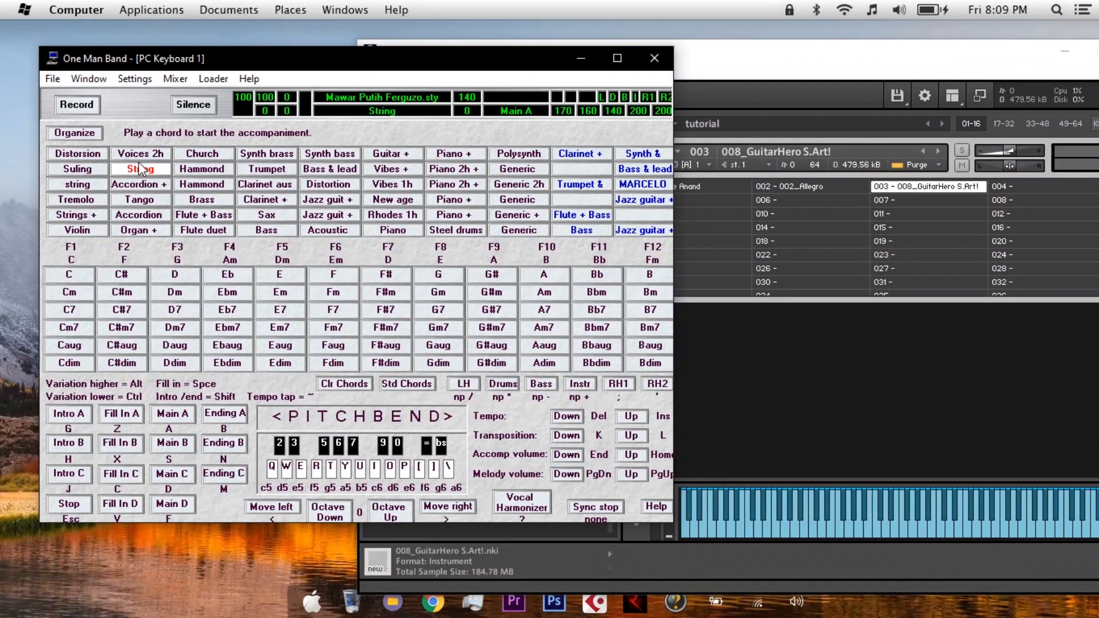
left_click(88, 78)
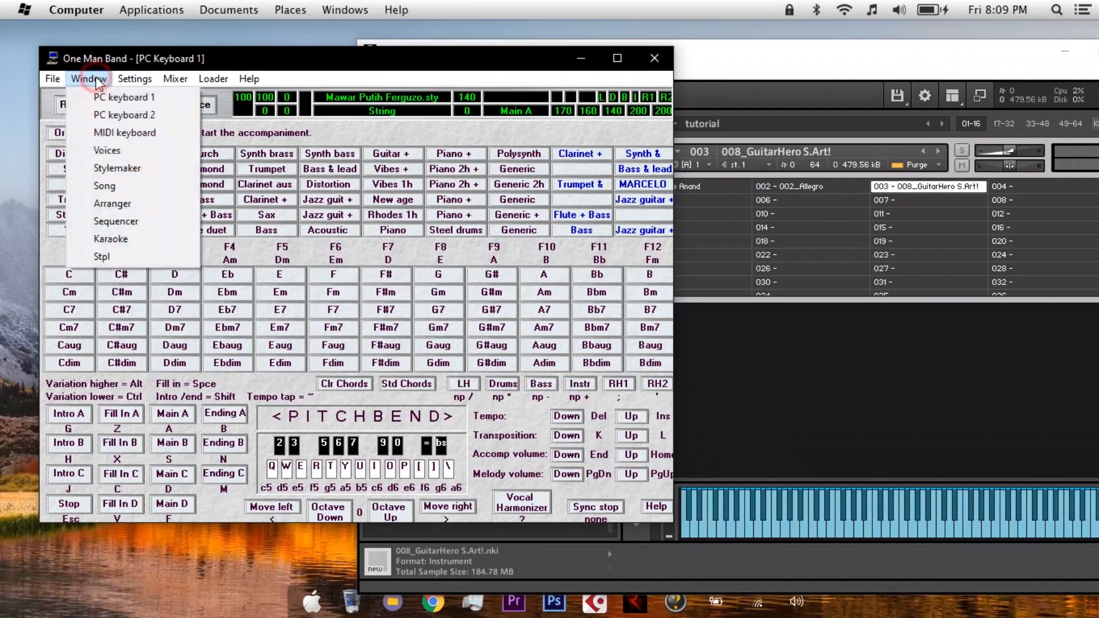
left_click(126, 151)
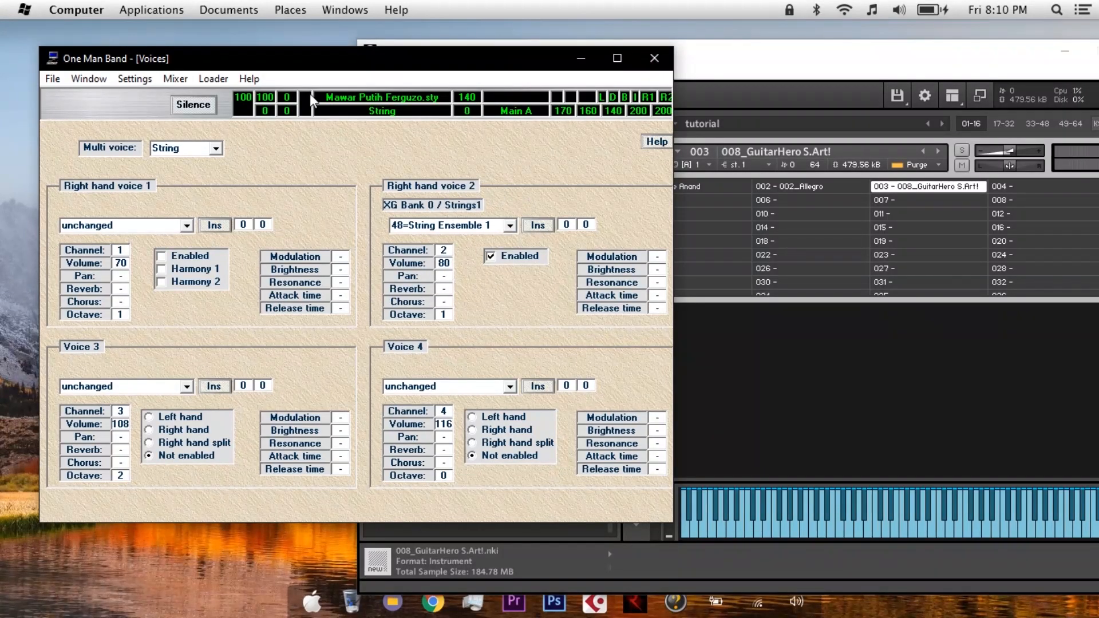
left_click(87, 78)
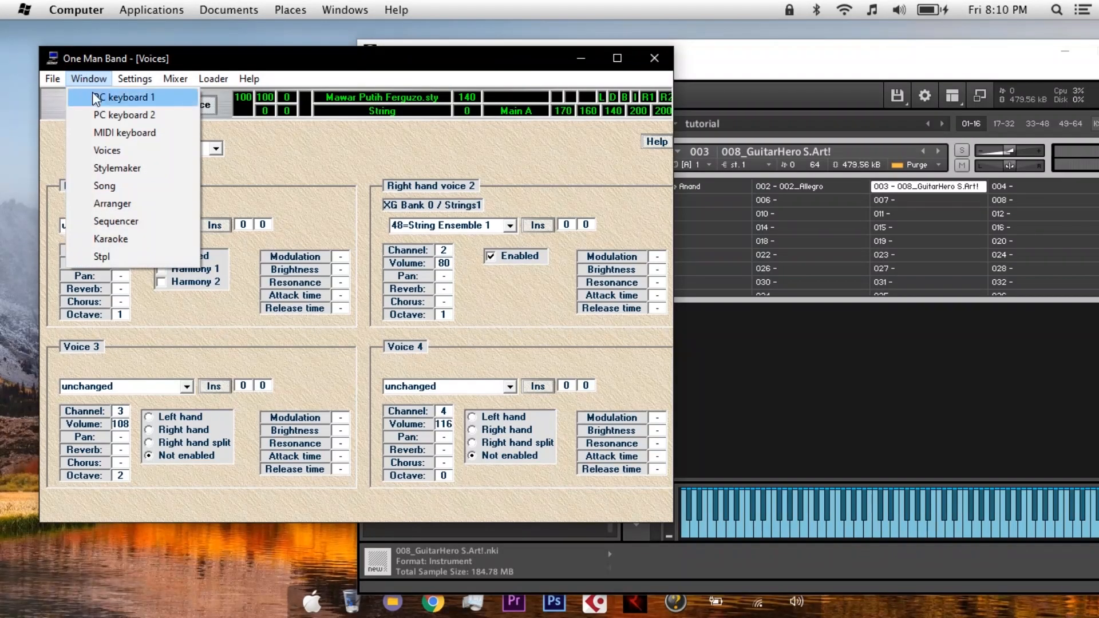
left_click(96, 98)
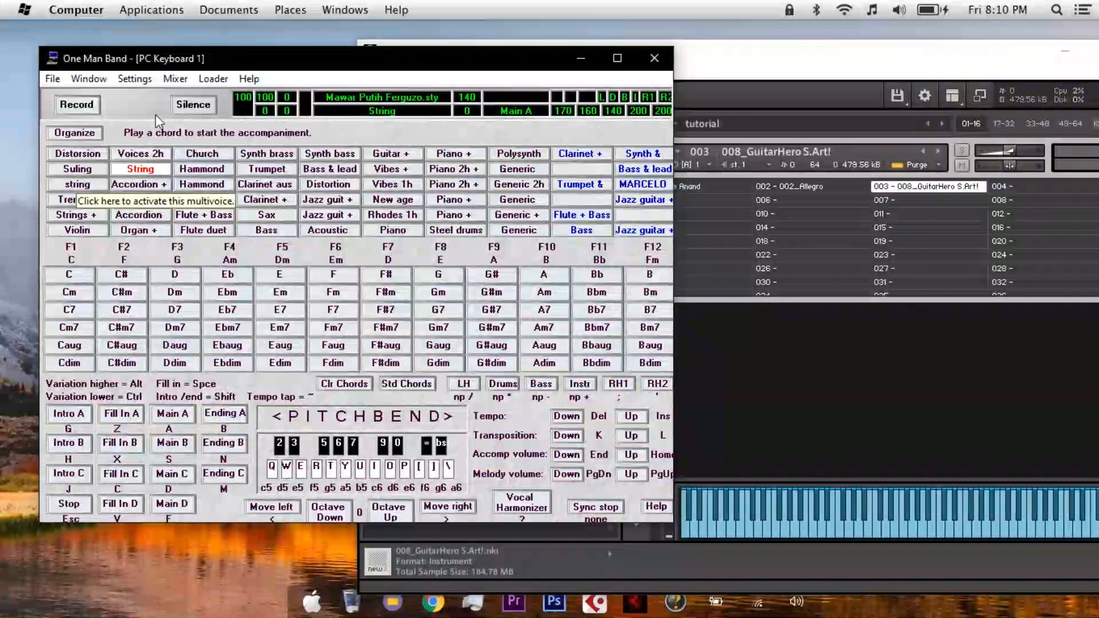
- Cycle through the multi voices back to Distortion while watching Kontakt's program slots, and reposition the One Man Band and Kontakt windows
left_click_drag(157, 54, 193, 61)
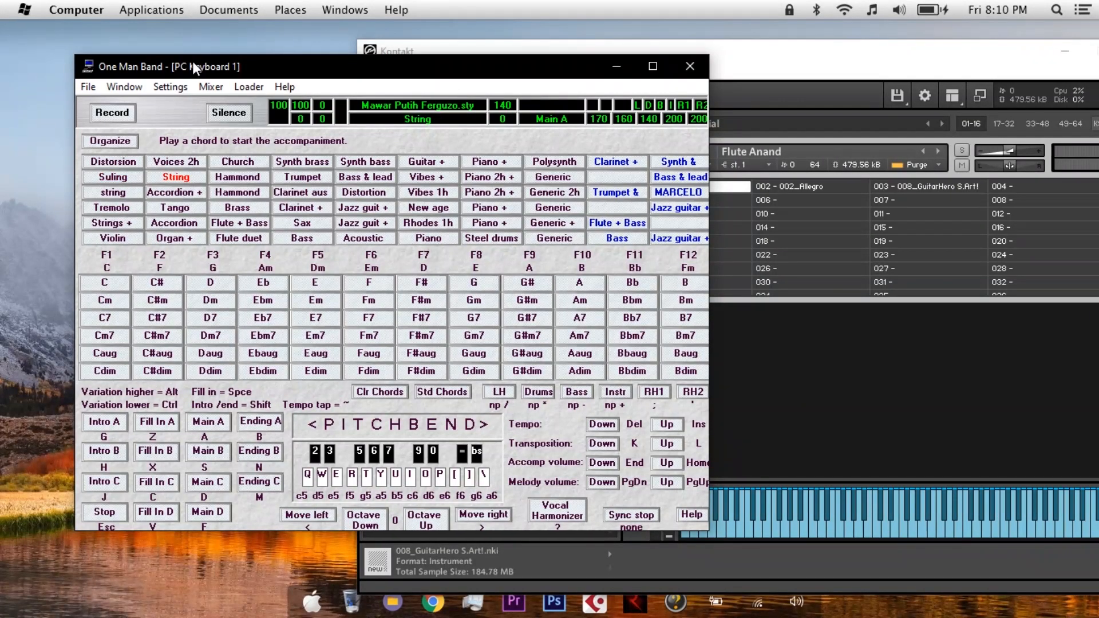
key("Left")
key("Down")
key("Up")
key("Up")
key("Down")
key("Up")
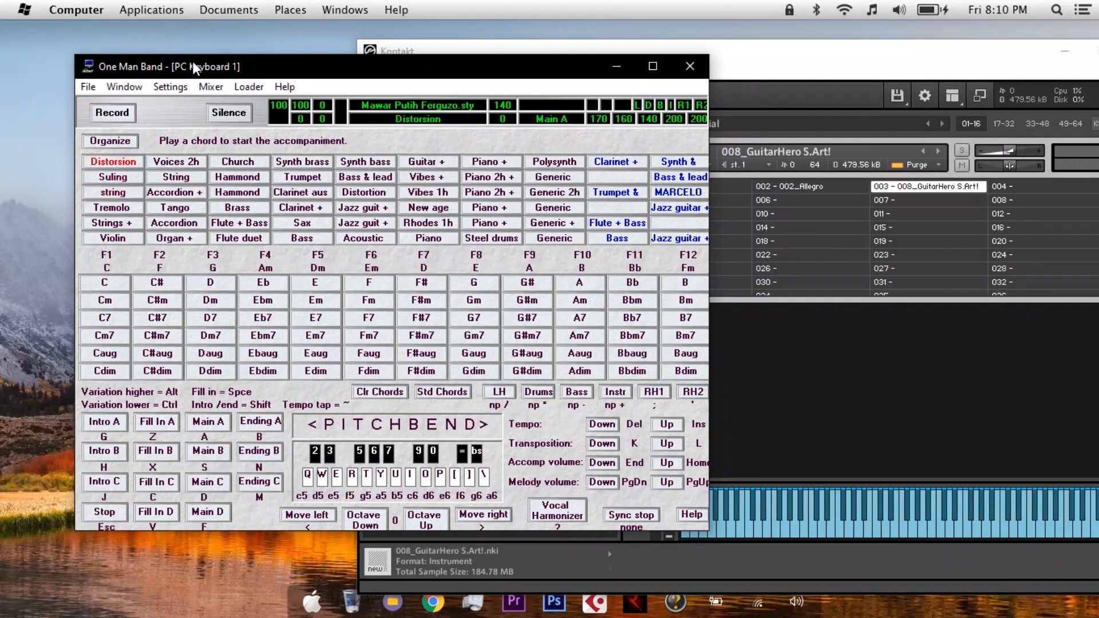
left_click_drag(192, 60, 491, 106)
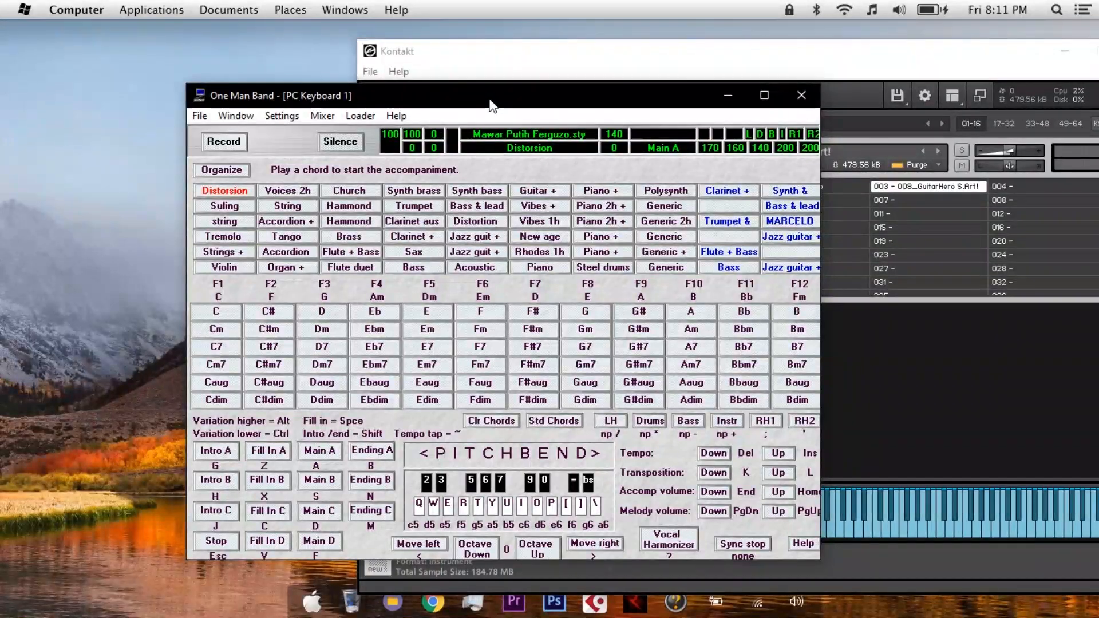
left_click_drag(501, 58, 340, 40)
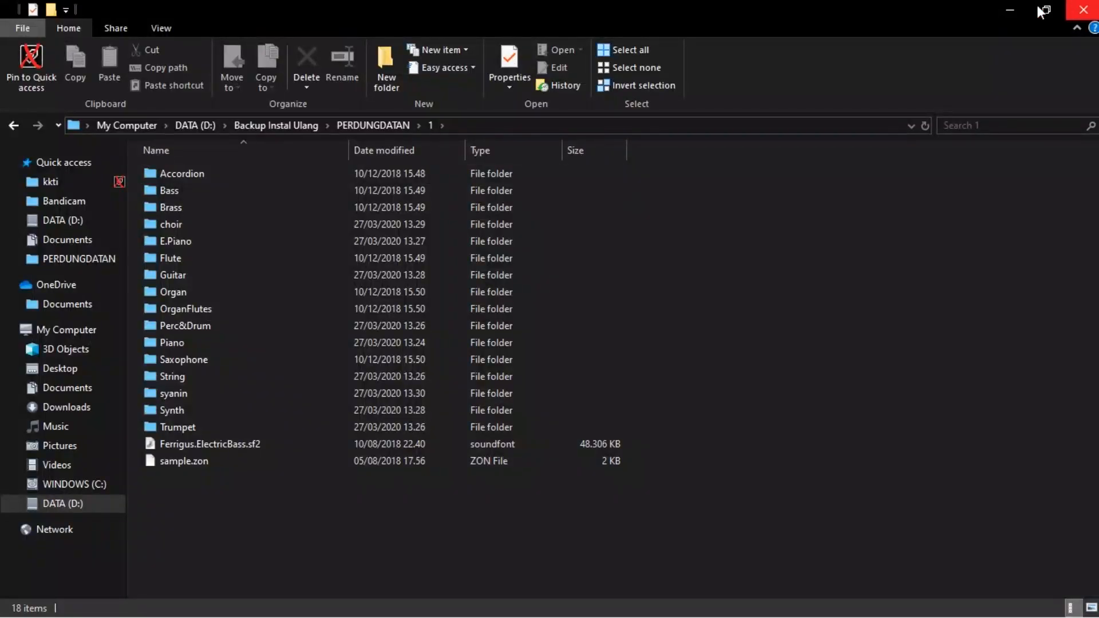
- Switch to File Explorer and examine the soundfont files in the Guitar and Flute folders inside PERDUNGDATAN's folder 1
left_click(215, 304)
left_click(214, 201)
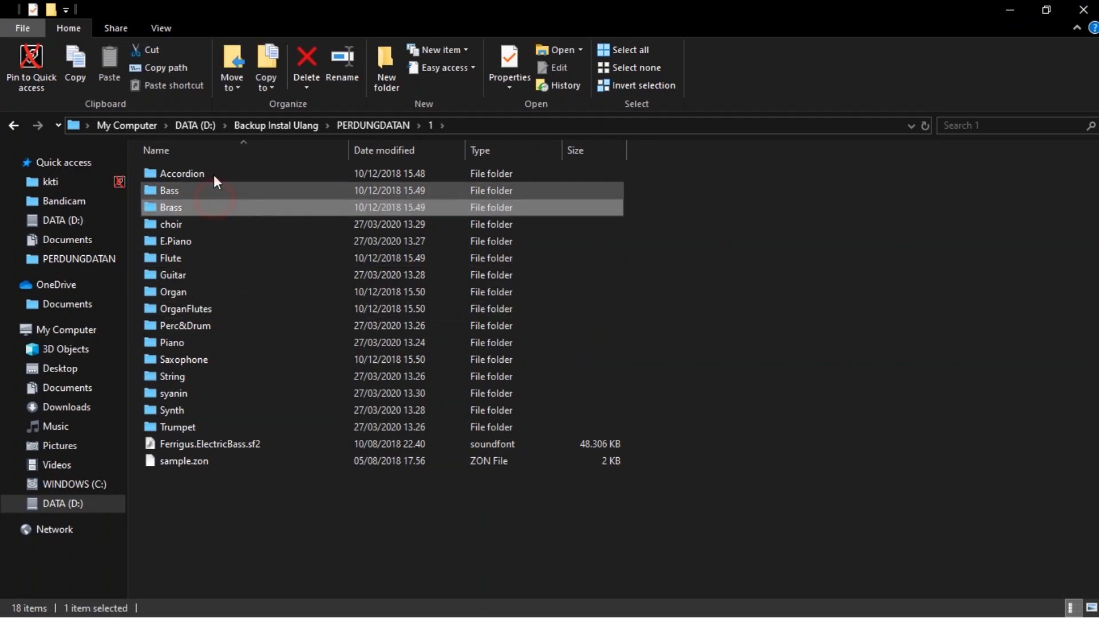
left_click(214, 174)
left_click(209, 228)
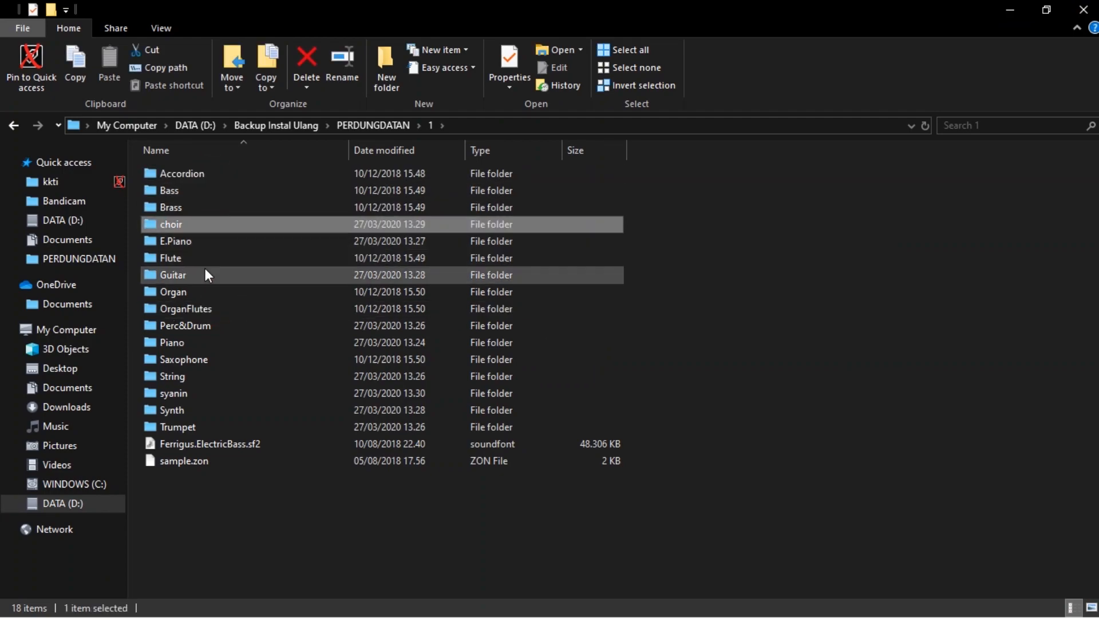
double_click(205, 269)
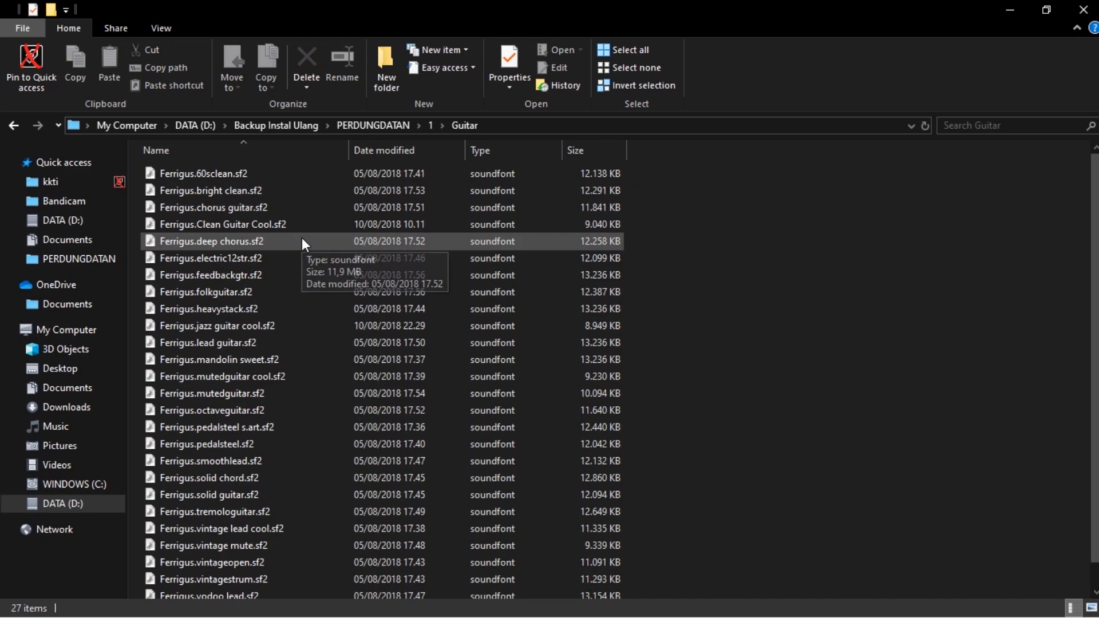
left_click(13, 125)
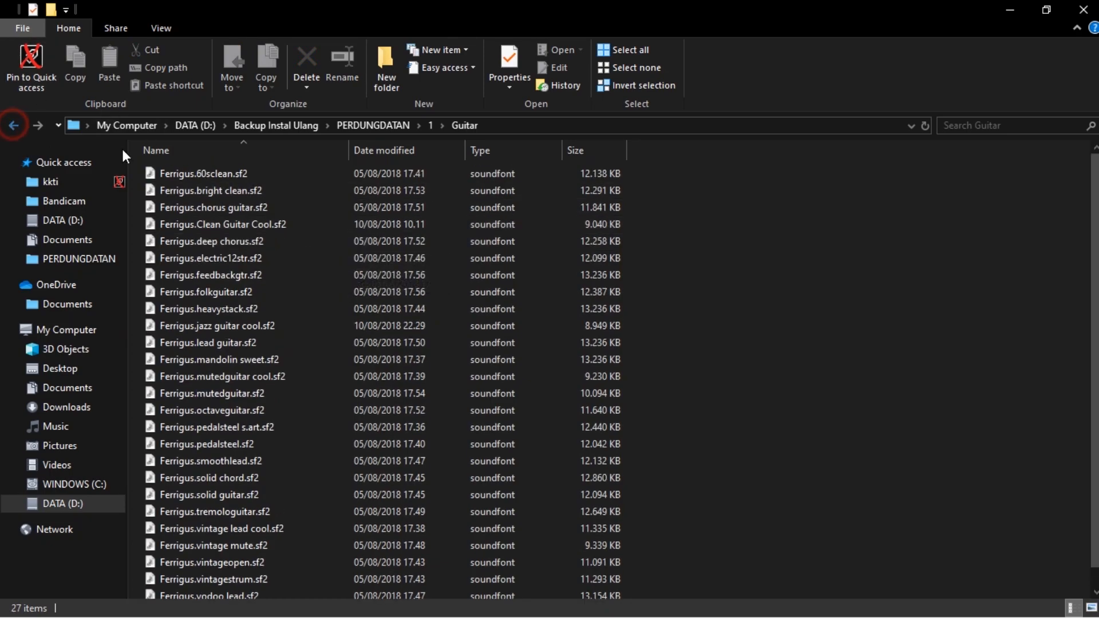
left_click(188, 255)
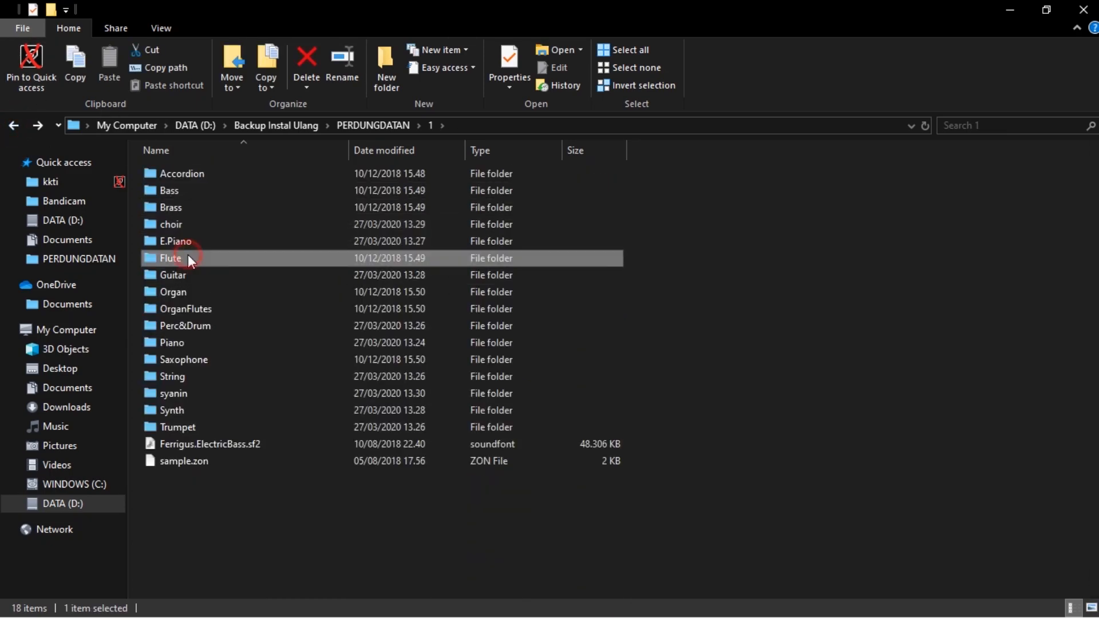
double_click(189, 256)
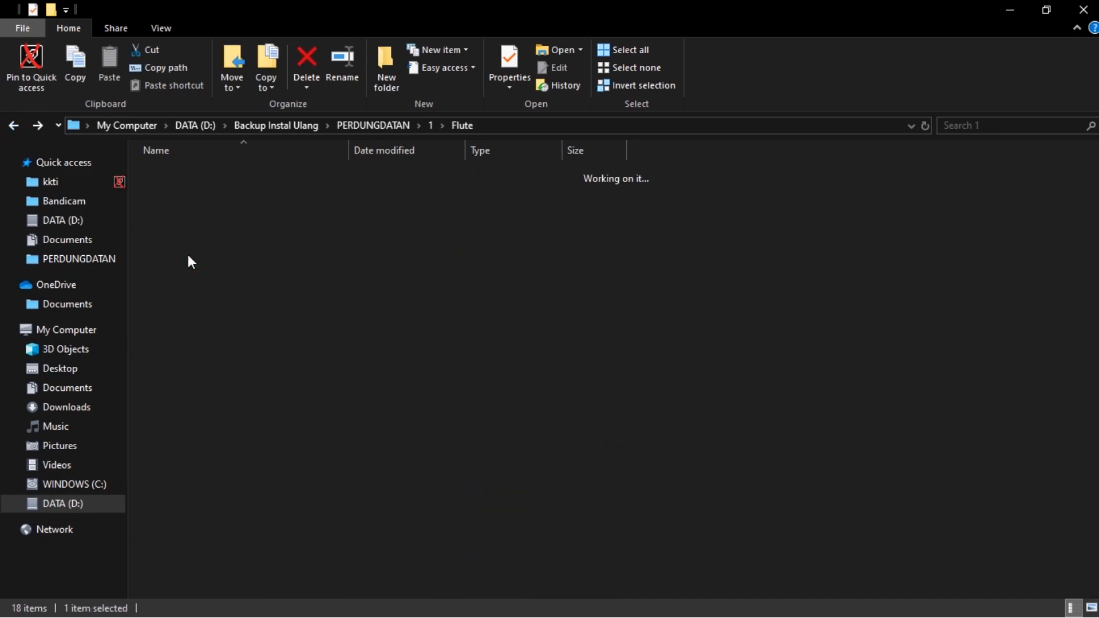
left_click(11, 124)
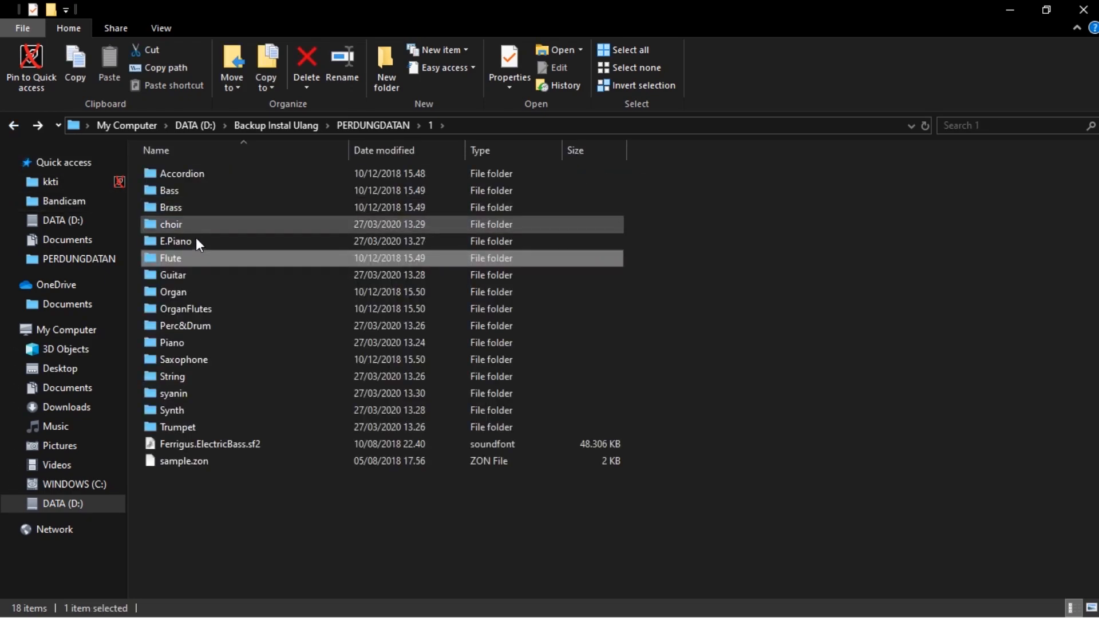
- Look through the E.Piano, Brass and Saxophone soundfont folders and minimize File Explorer
double_click(196, 241)
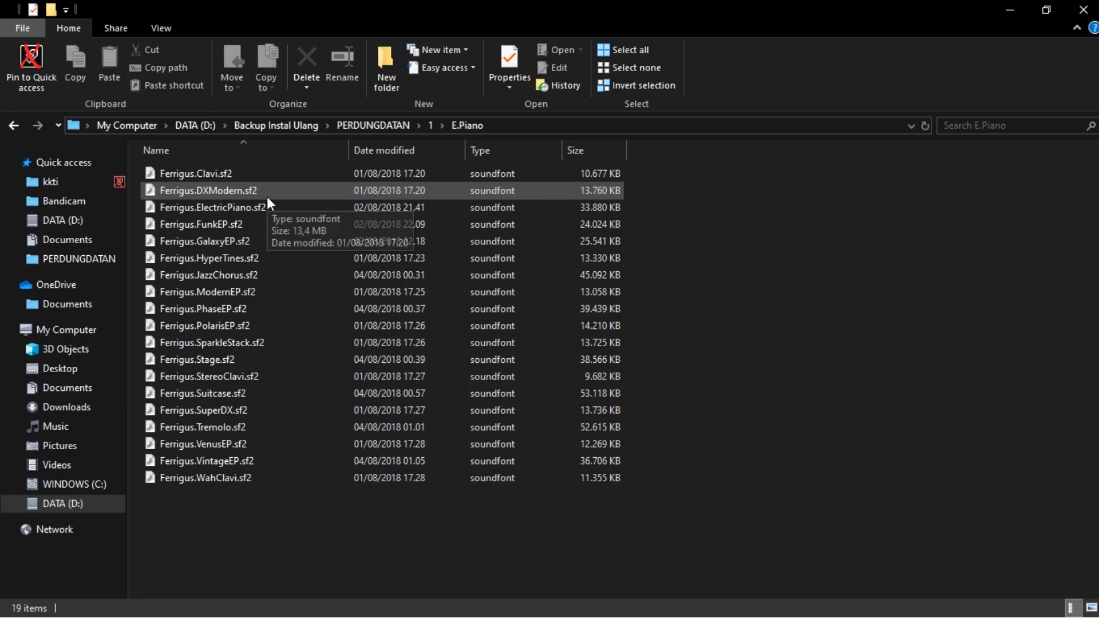
left_click(12, 124)
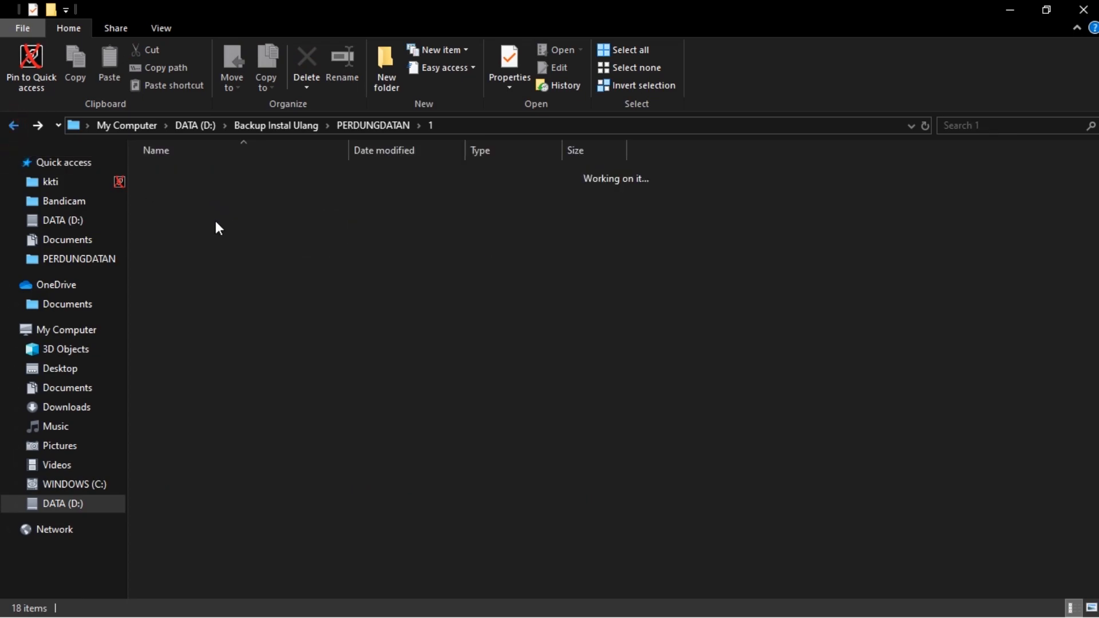
left_click(187, 213)
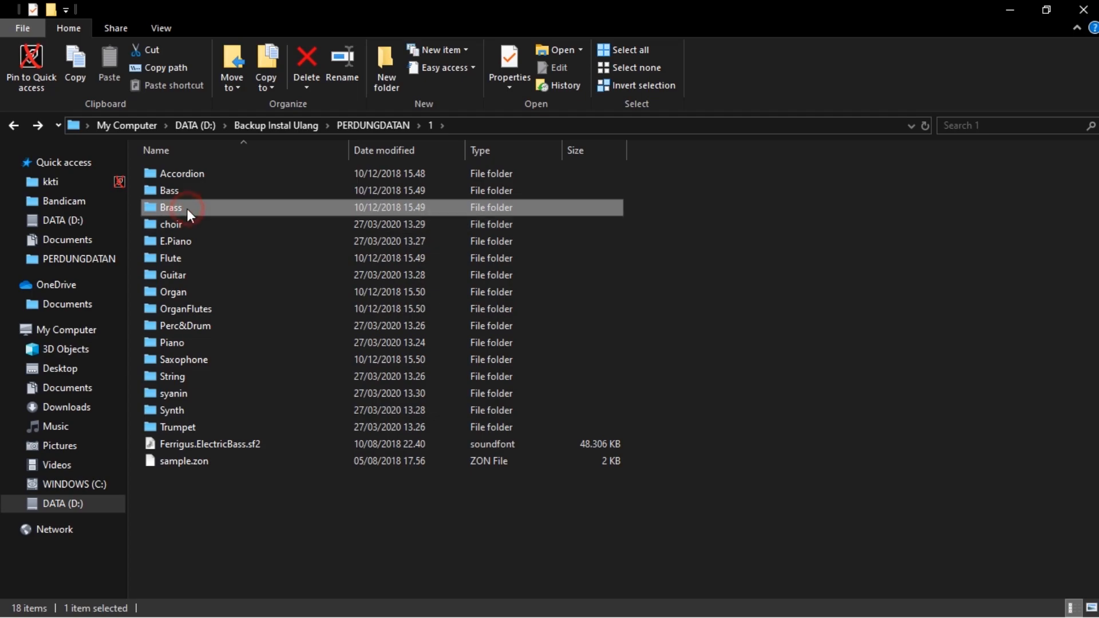
double_click(186, 209)
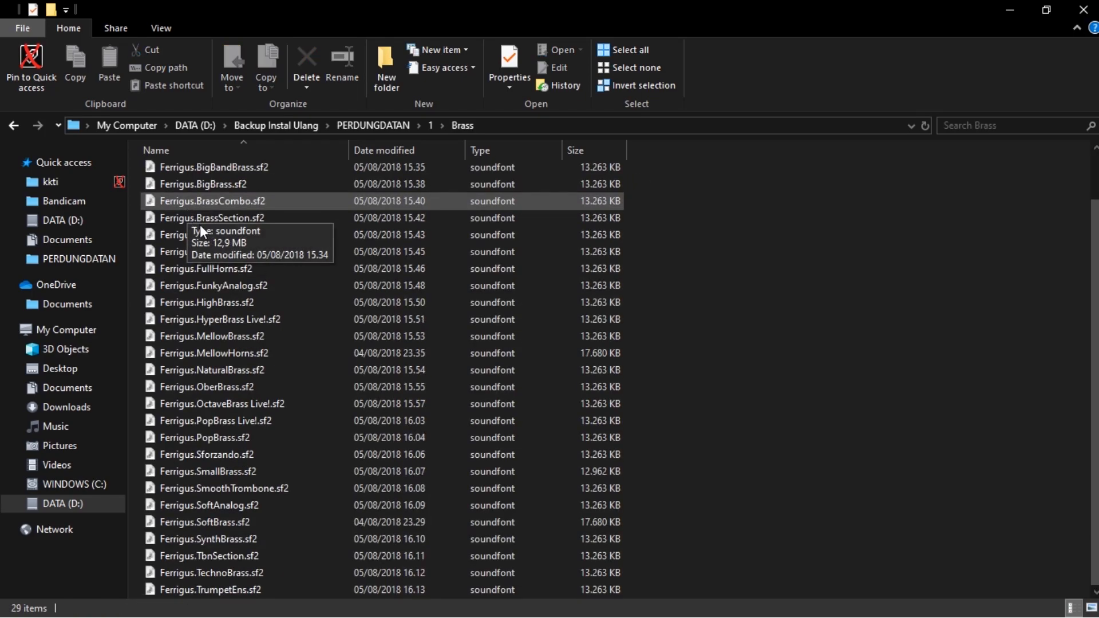
left_click(16, 126)
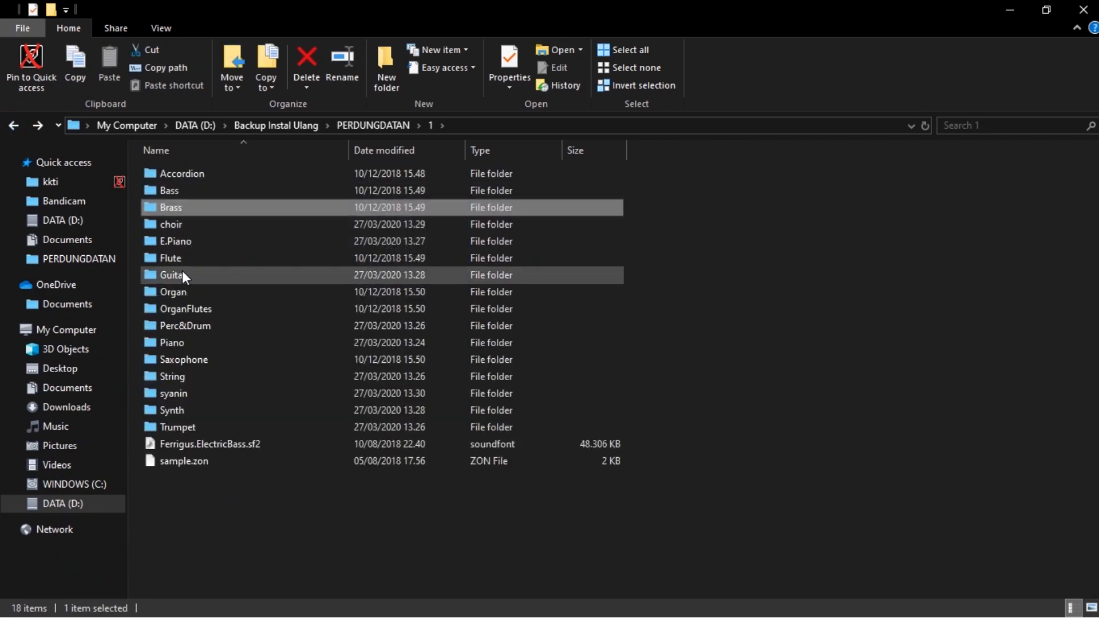
left_click(182, 275)
double_click(194, 361)
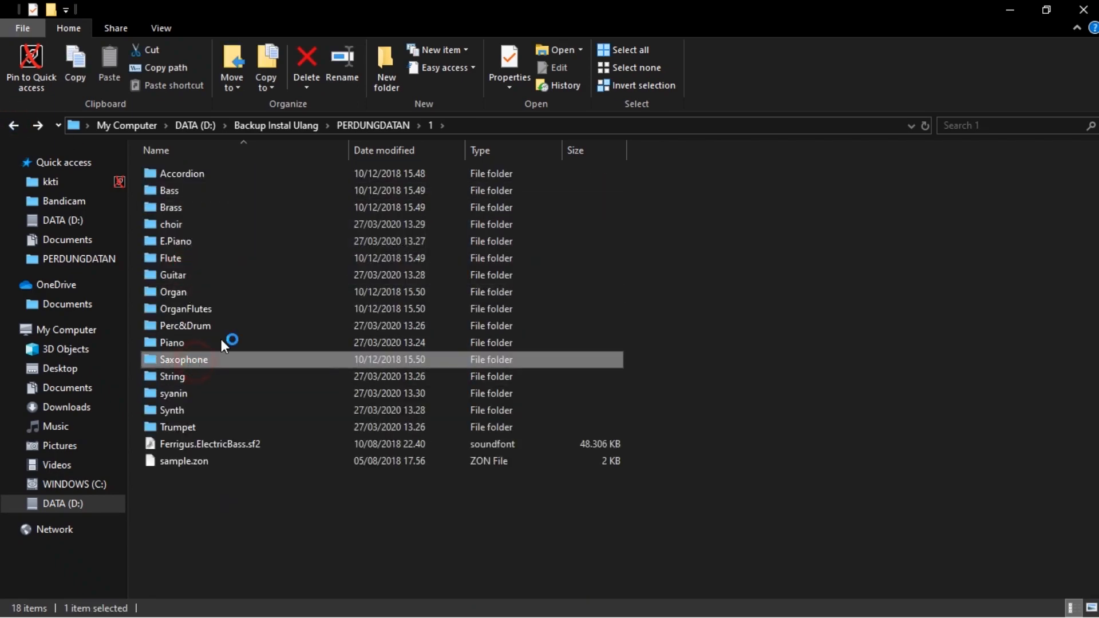
left_click(1011, 12)
- Minimize Kontakt and reposition the One Man Band window so that it stands alone near the middle of the desktop
left_click_drag(435, 103, 458, 100)
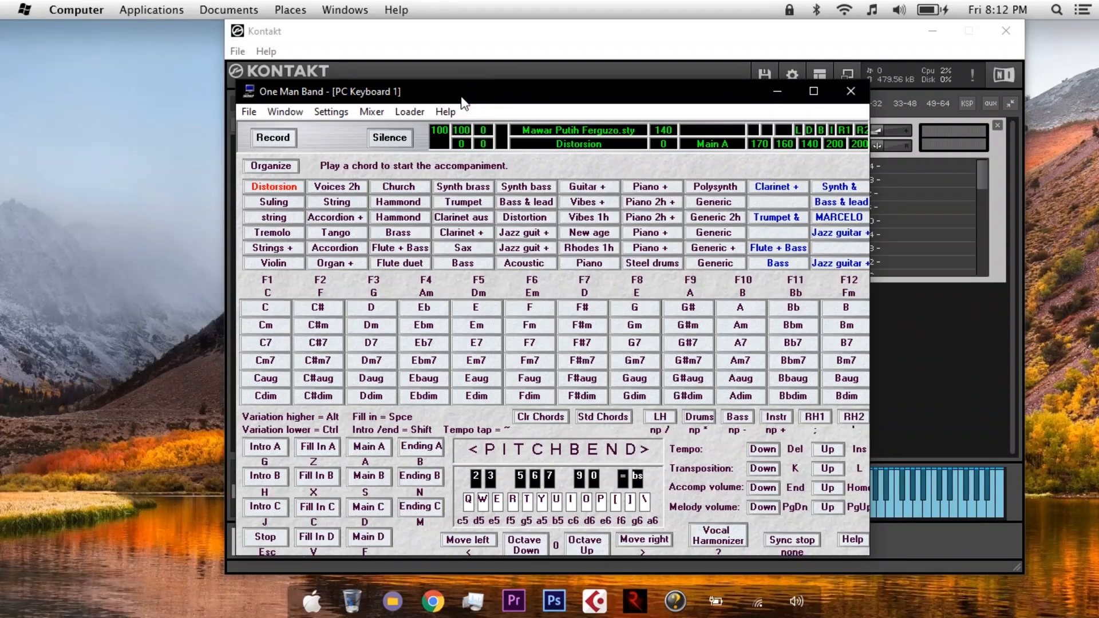
left_click_drag(459, 98, 460, 102)
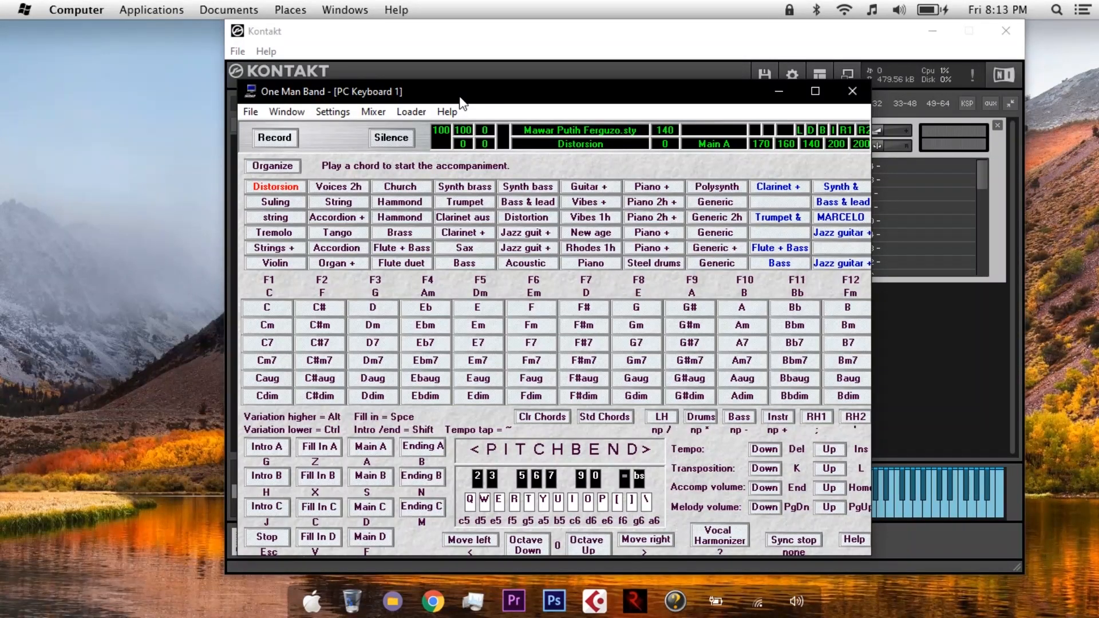
left_click_drag(456, 91, 457, 120)
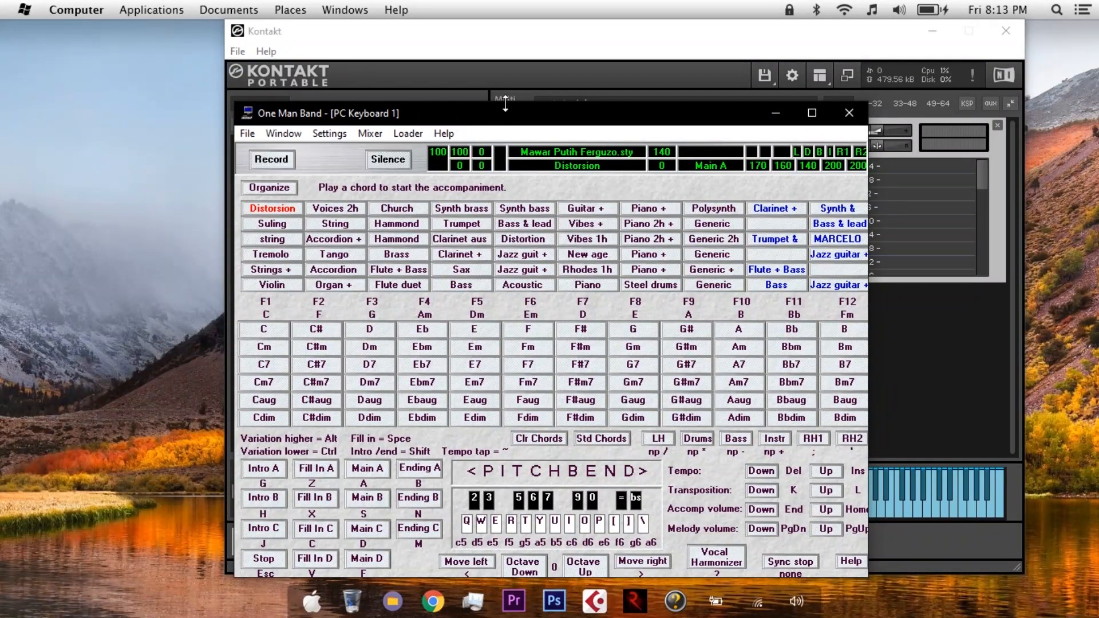
left_click(829, 39)
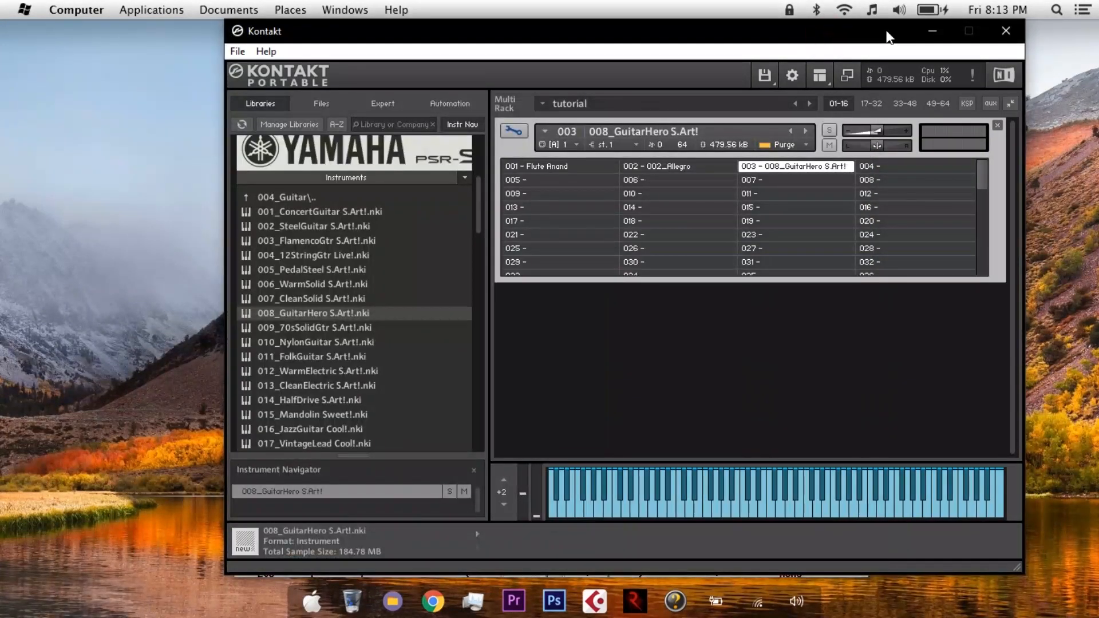
left_click(932, 31)
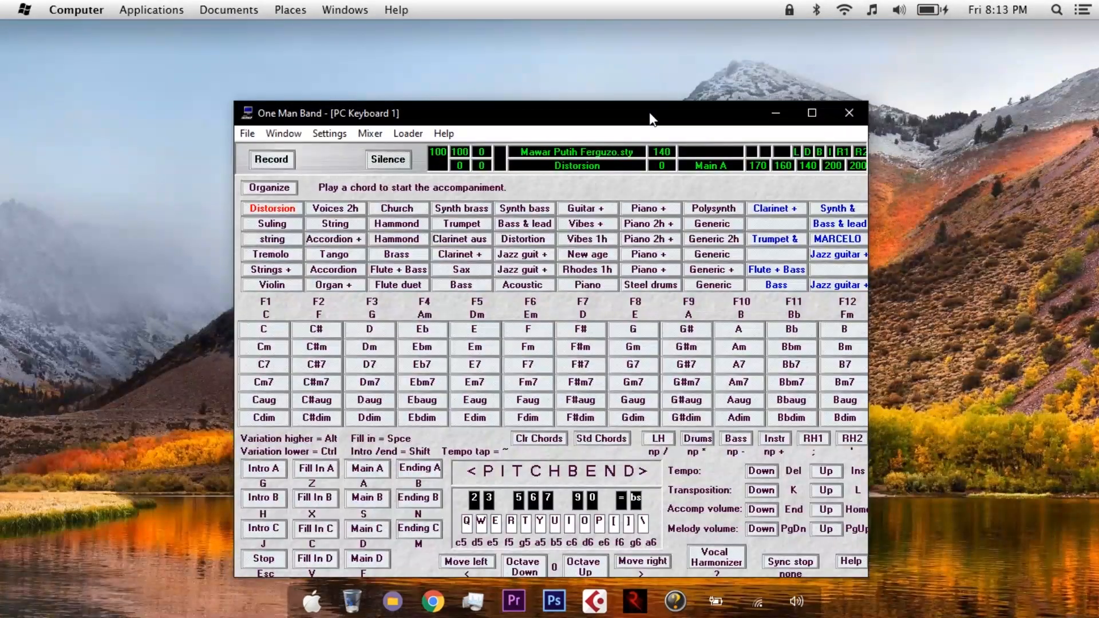
left_click_drag(650, 116, 650, 94)
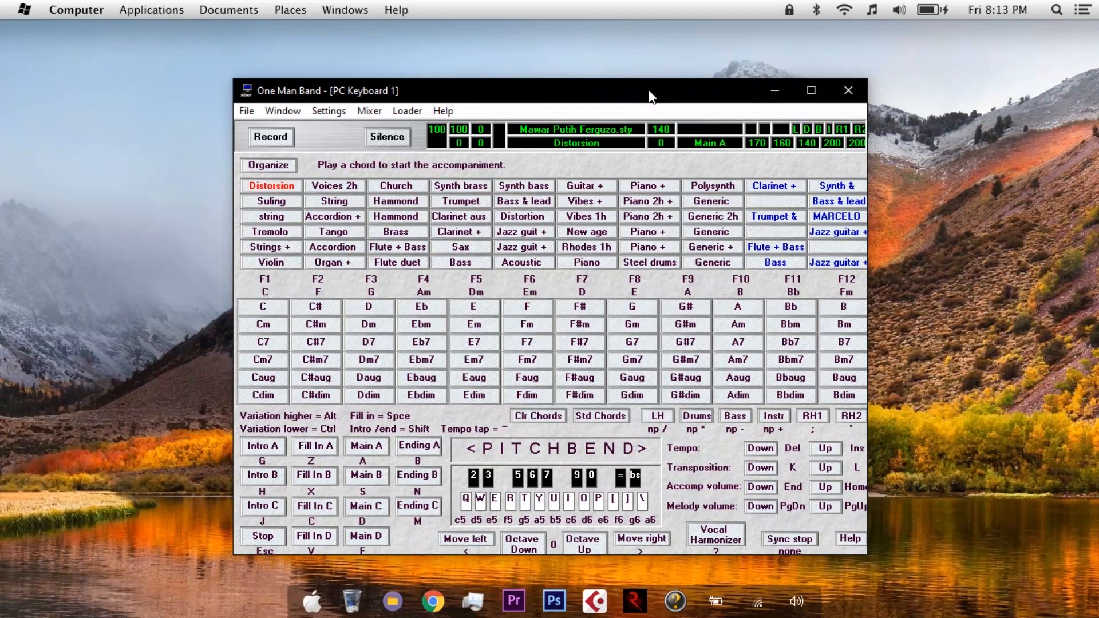
left_click(597, 50)
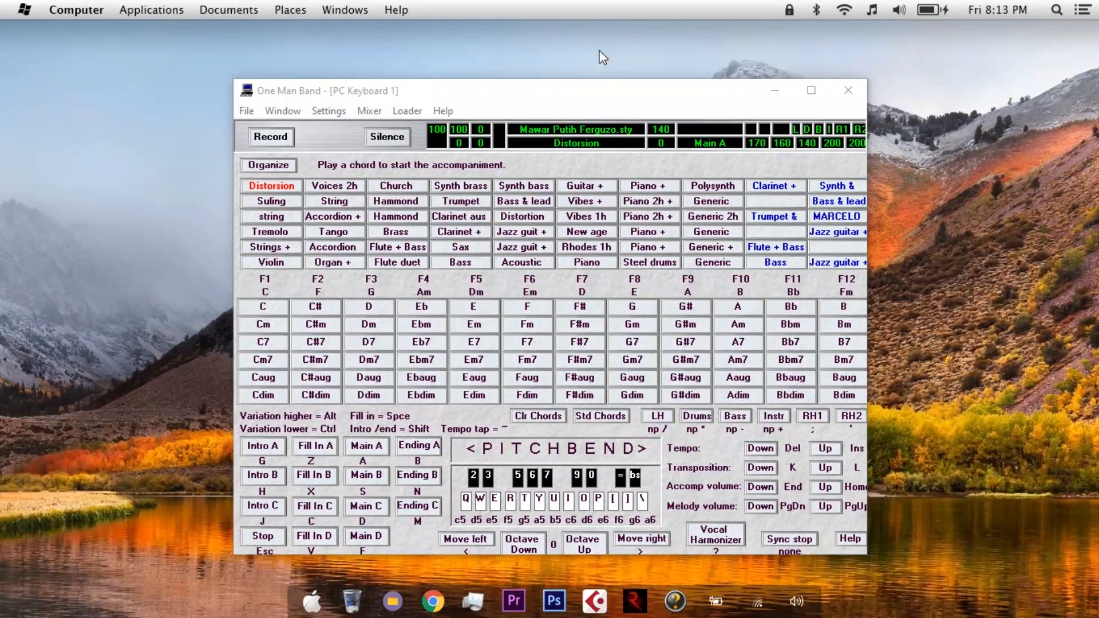